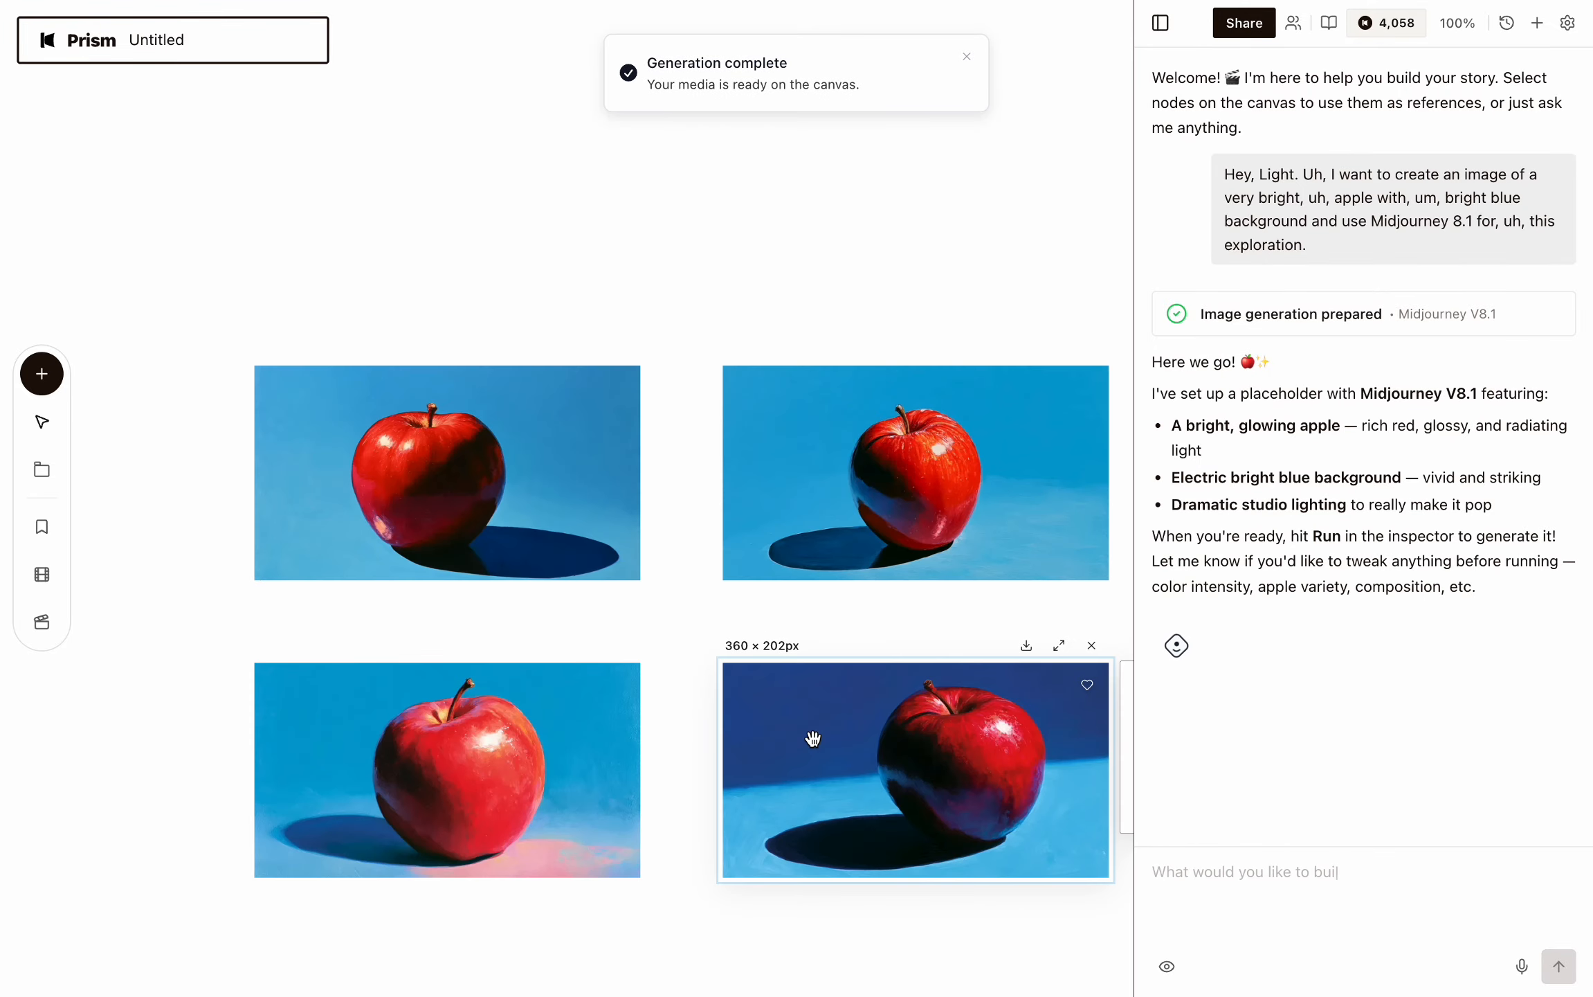
Open the top-right generated apple image full-size to view its prompt and generation details, then close it.
{"action": "scroll", "coordinate": [717, 675], "scroll_direction": "right", "scroll_amount": 1}
{"action": "scroll", "coordinate": [717, 674], "scroll_direction": "down", "scroll_amount": 1}
{"action": "left_click", "coordinate": [972, 277]}
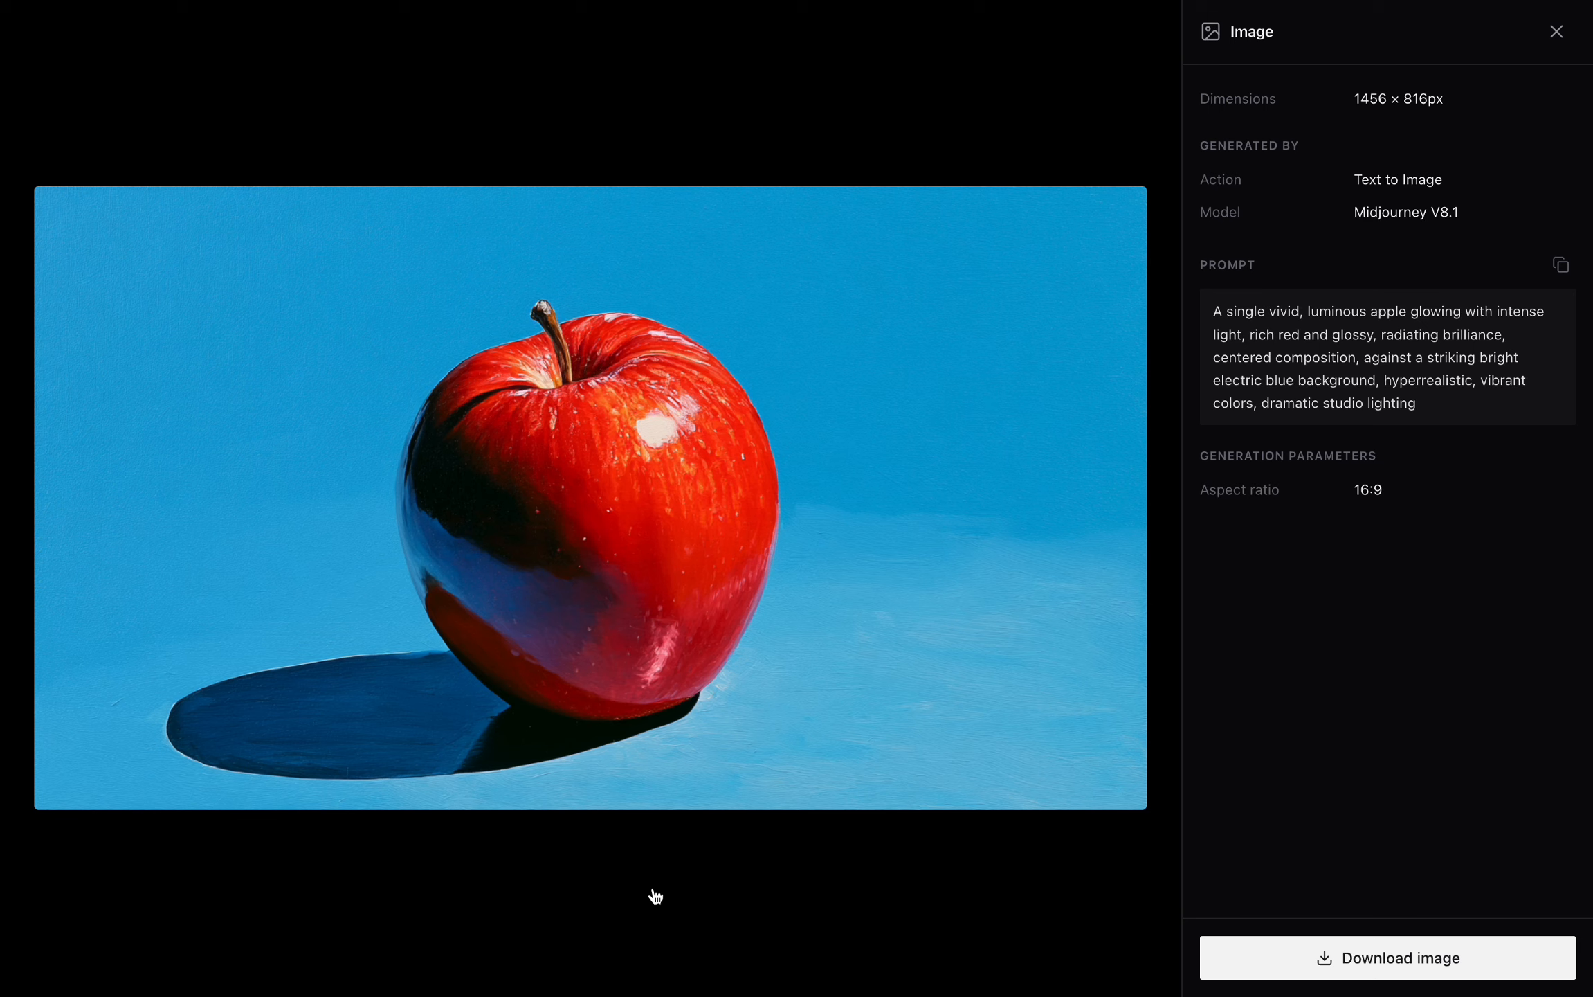
{"action": "left_click", "coordinate": [656, 895]}
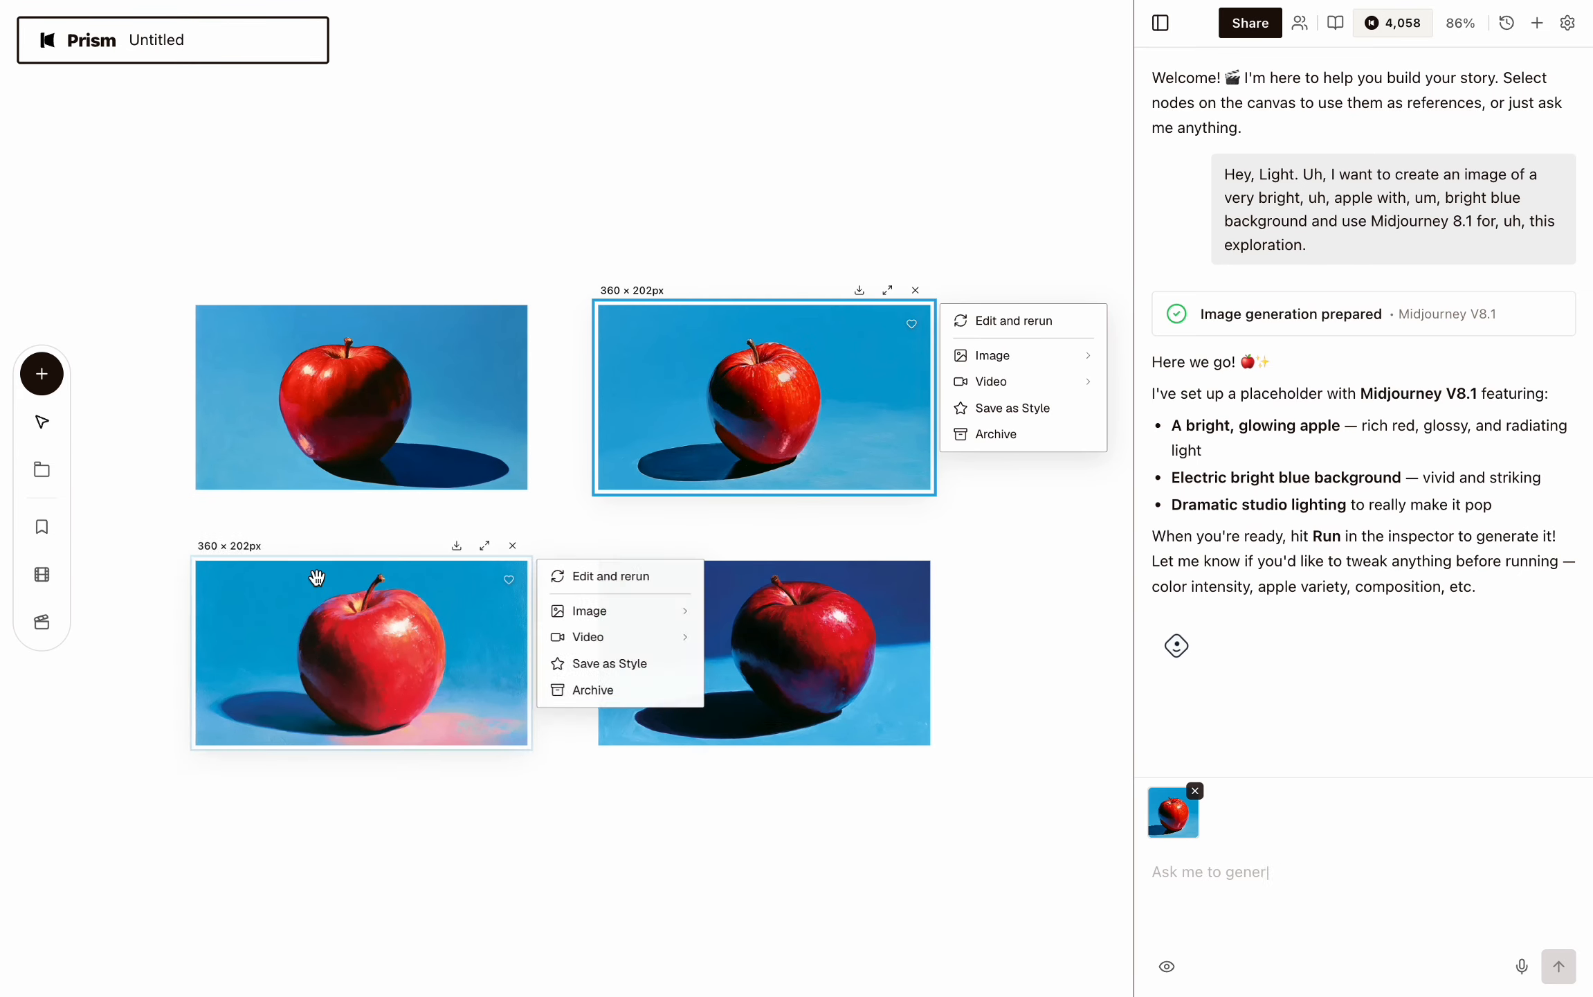
Inspect the other apple images, including their prompts and the bottom-right image's full-size details view.
{"action": "left_click", "coordinate": [351, 386]}
{"action": "left_click", "coordinate": [351, 630]}
{"action": "left_click", "coordinate": [337, 437]}
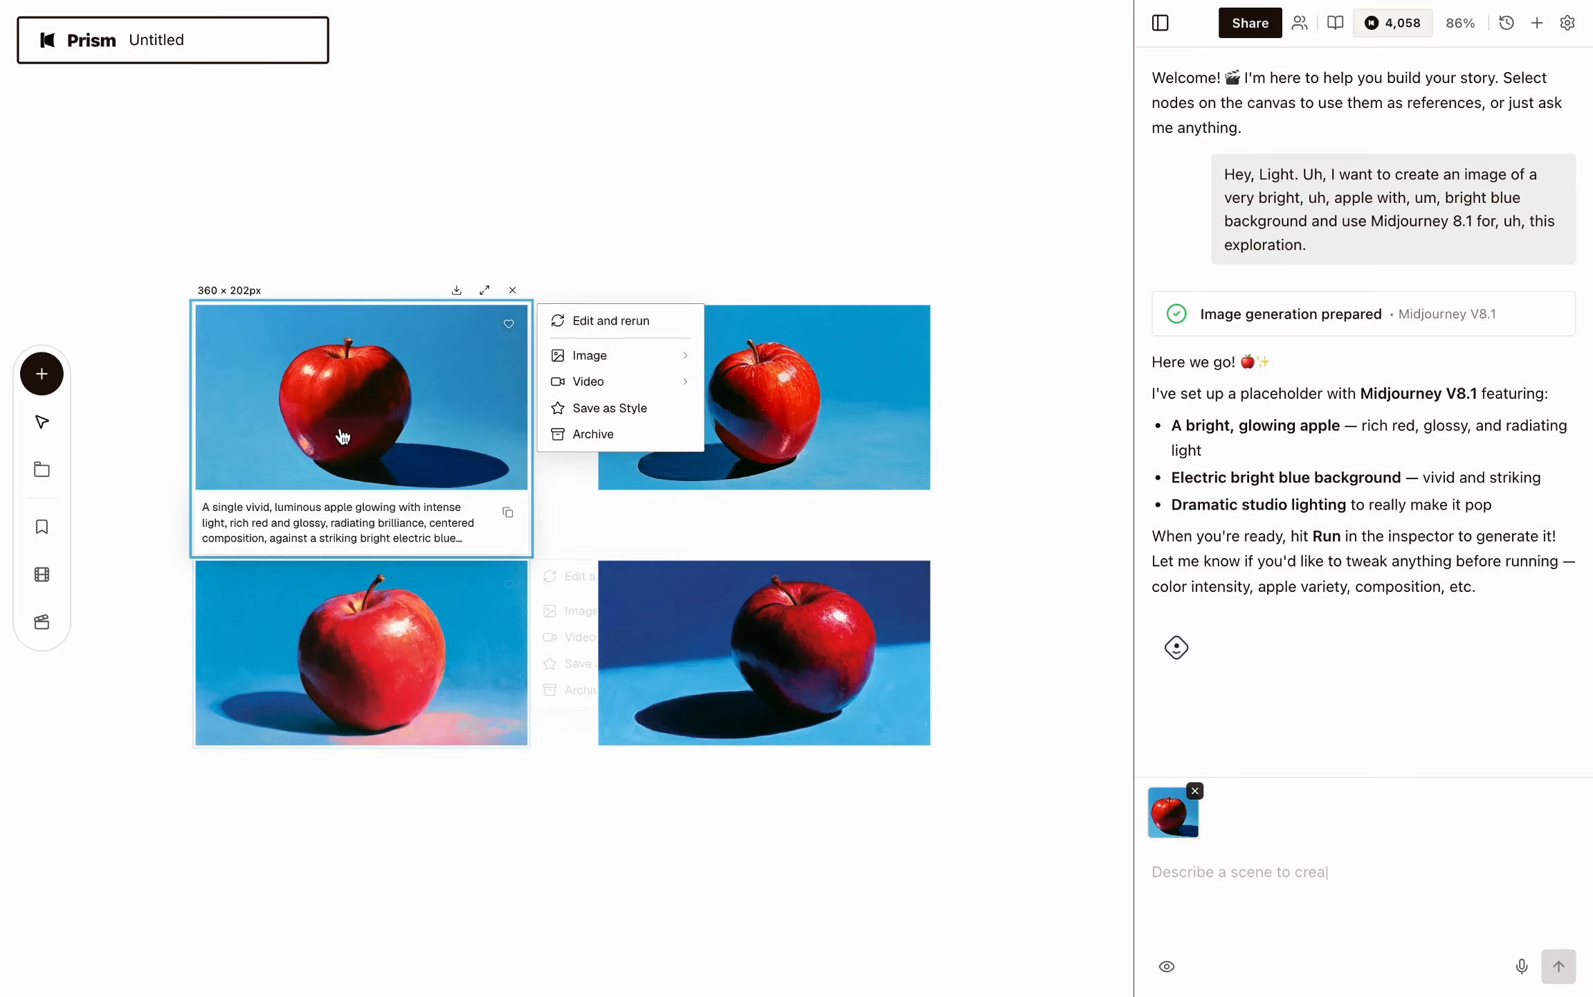
{"action": "left_click", "coordinate": [337, 437]}
{"action": "left_click_drag", "start_coordinate": [1210, 300], "coordinate": [1417, 403]}
{"action": "left_click", "coordinate": [1440, 527]}
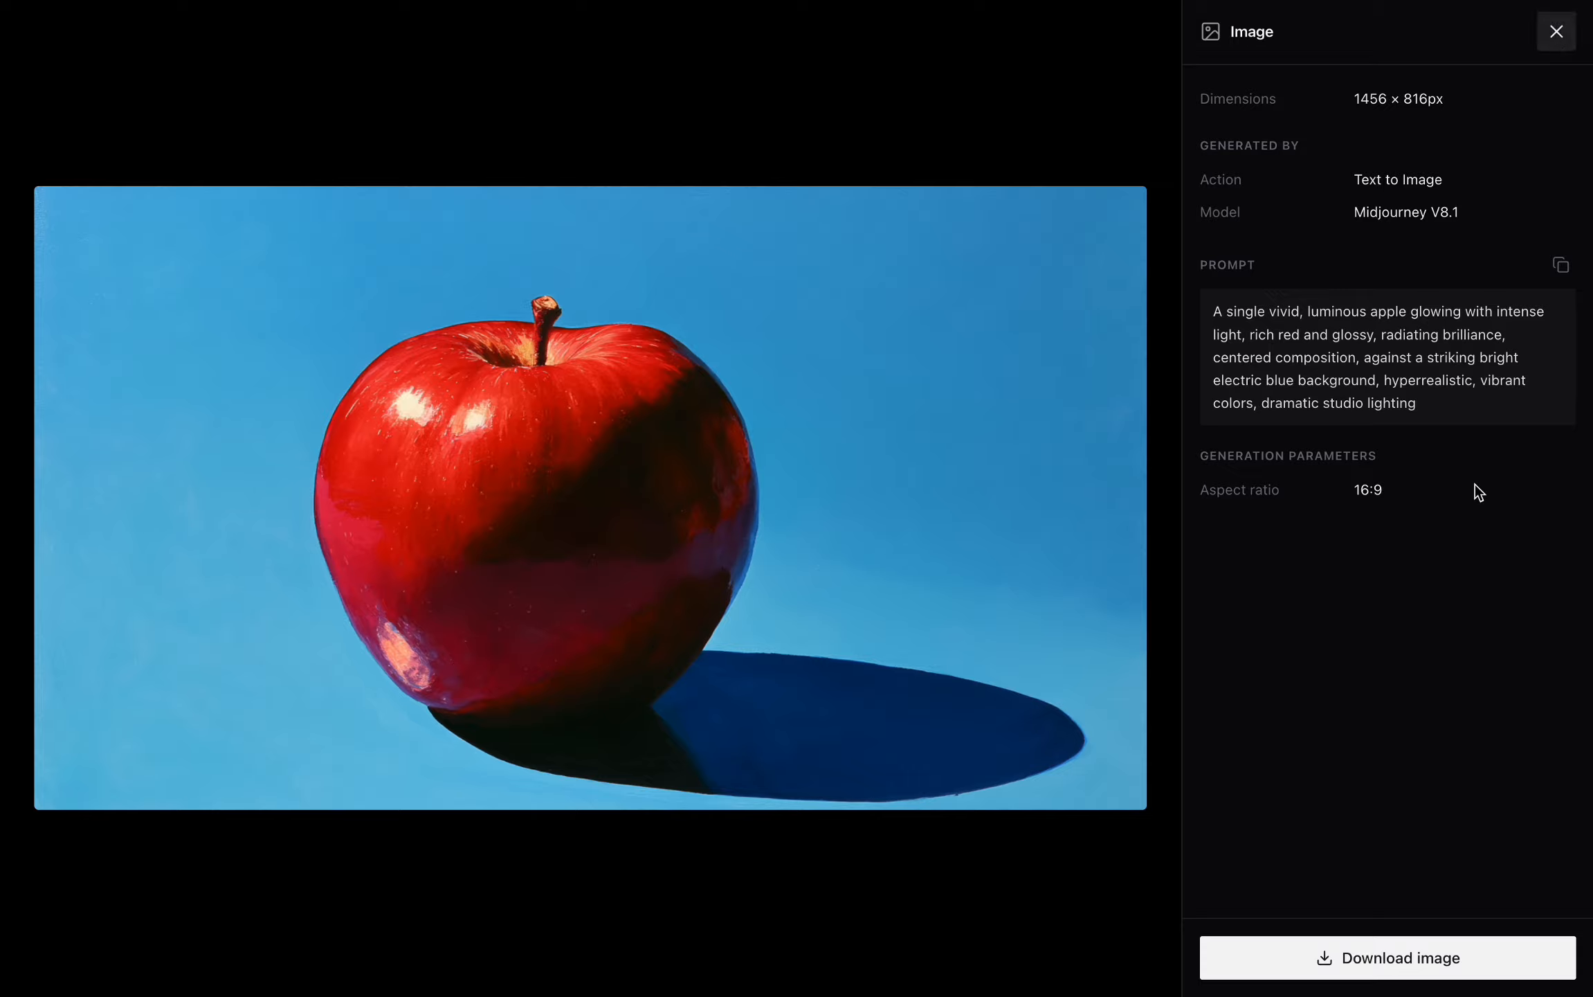
{"action": "left_click", "coordinate": [1558, 32]}
{"action": "left_click", "coordinate": [954, 463]}
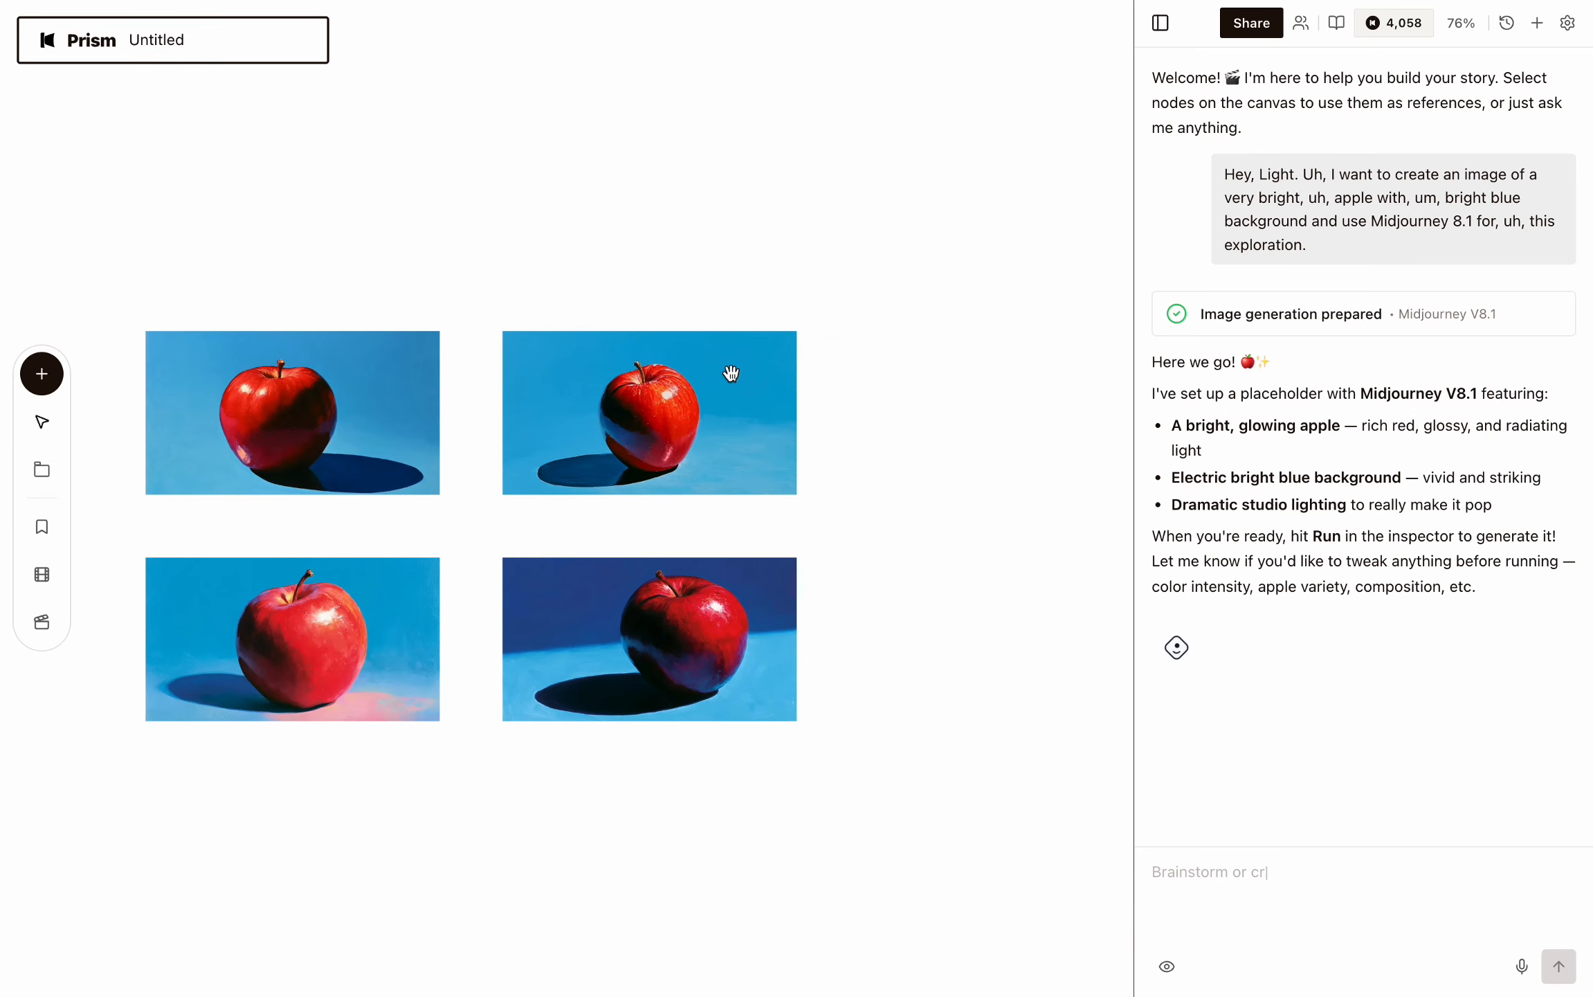
{"action": "scroll", "coordinate": [508, 651], "scroll_direction": "right", "scroll_amount": 1}
{"action": "scroll", "coordinate": [507, 651], "scroll_direction": "down", "scroll_amount": 1}
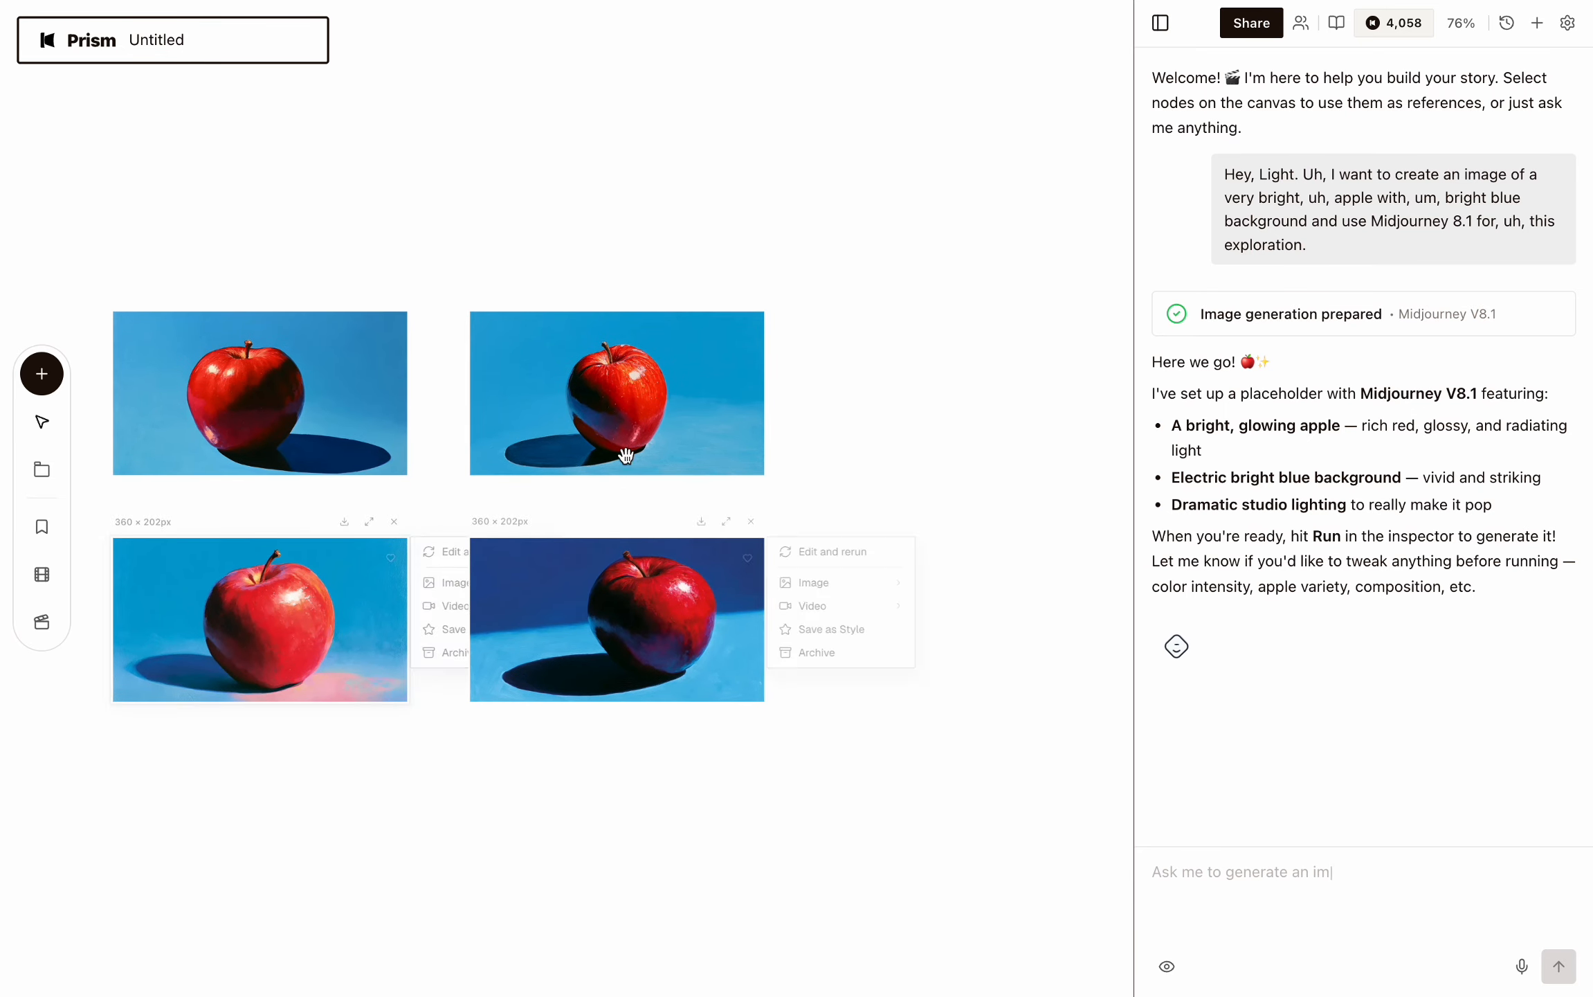
{"action": "mouse_move", "coordinate": [627, 451]}
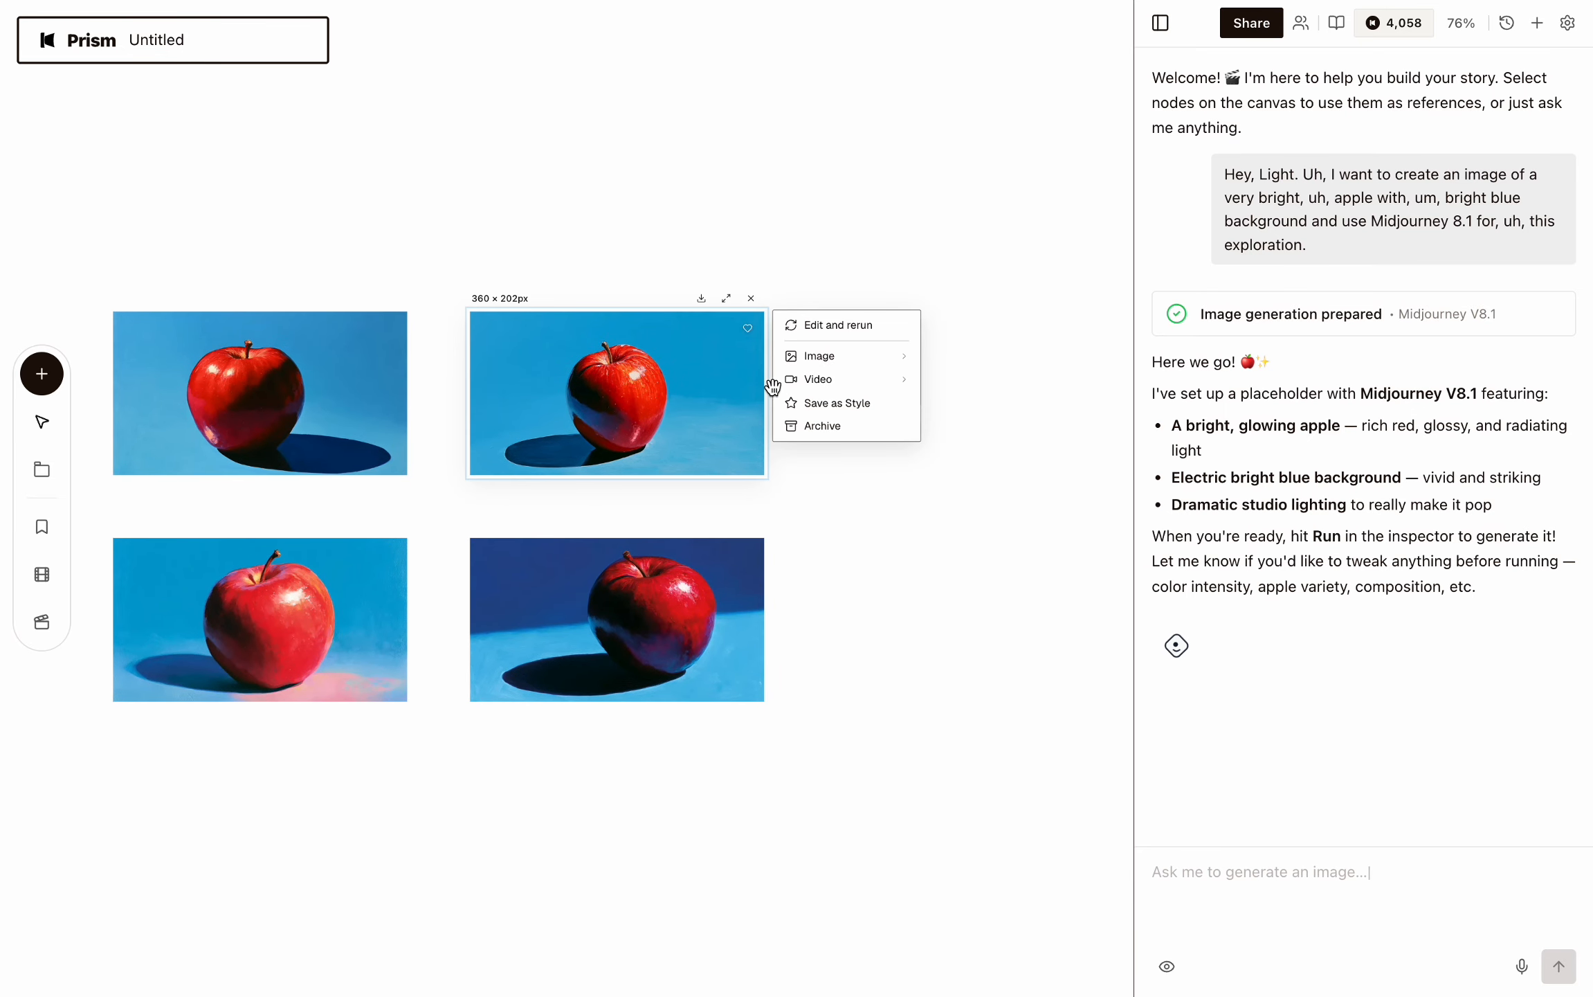
{"action": "scroll", "coordinate": [773, 386], "scroll_direction": "up", "scroll_amount": 2}
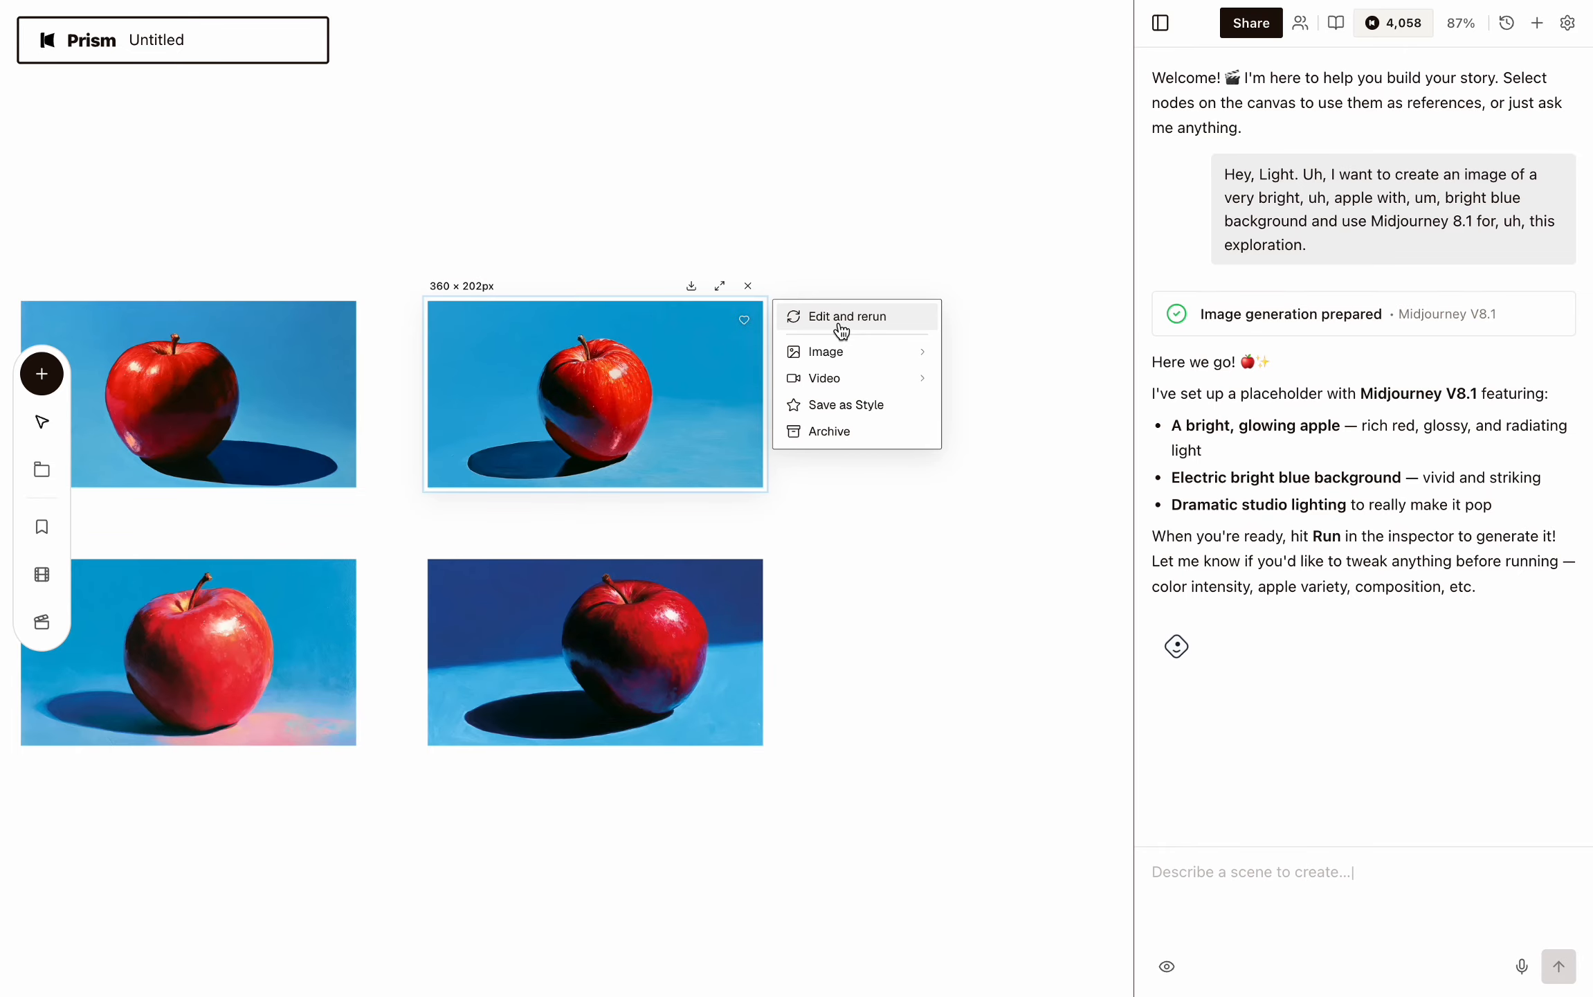
{"action": "left_click", "coordinate": [842, 319]}
{"action": "left_click", "coordinate": [879, 394]}
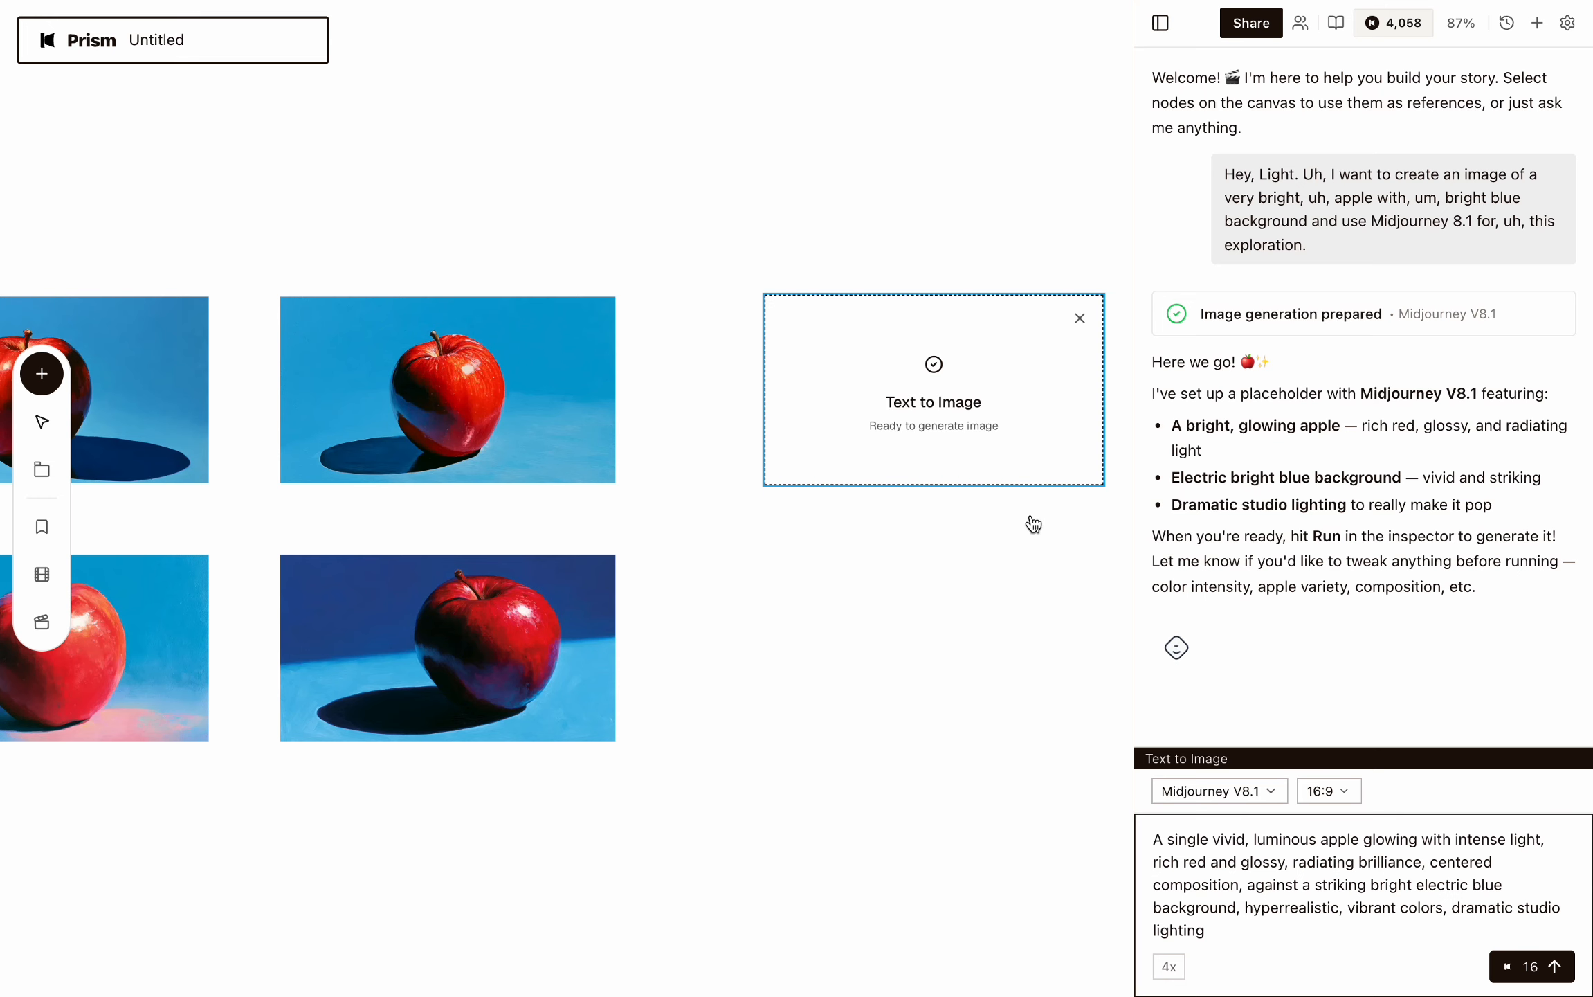
{"action": "left_click", "coordinate": [1177, 857]}
{"action": "key", "text": "ctrl+a"}
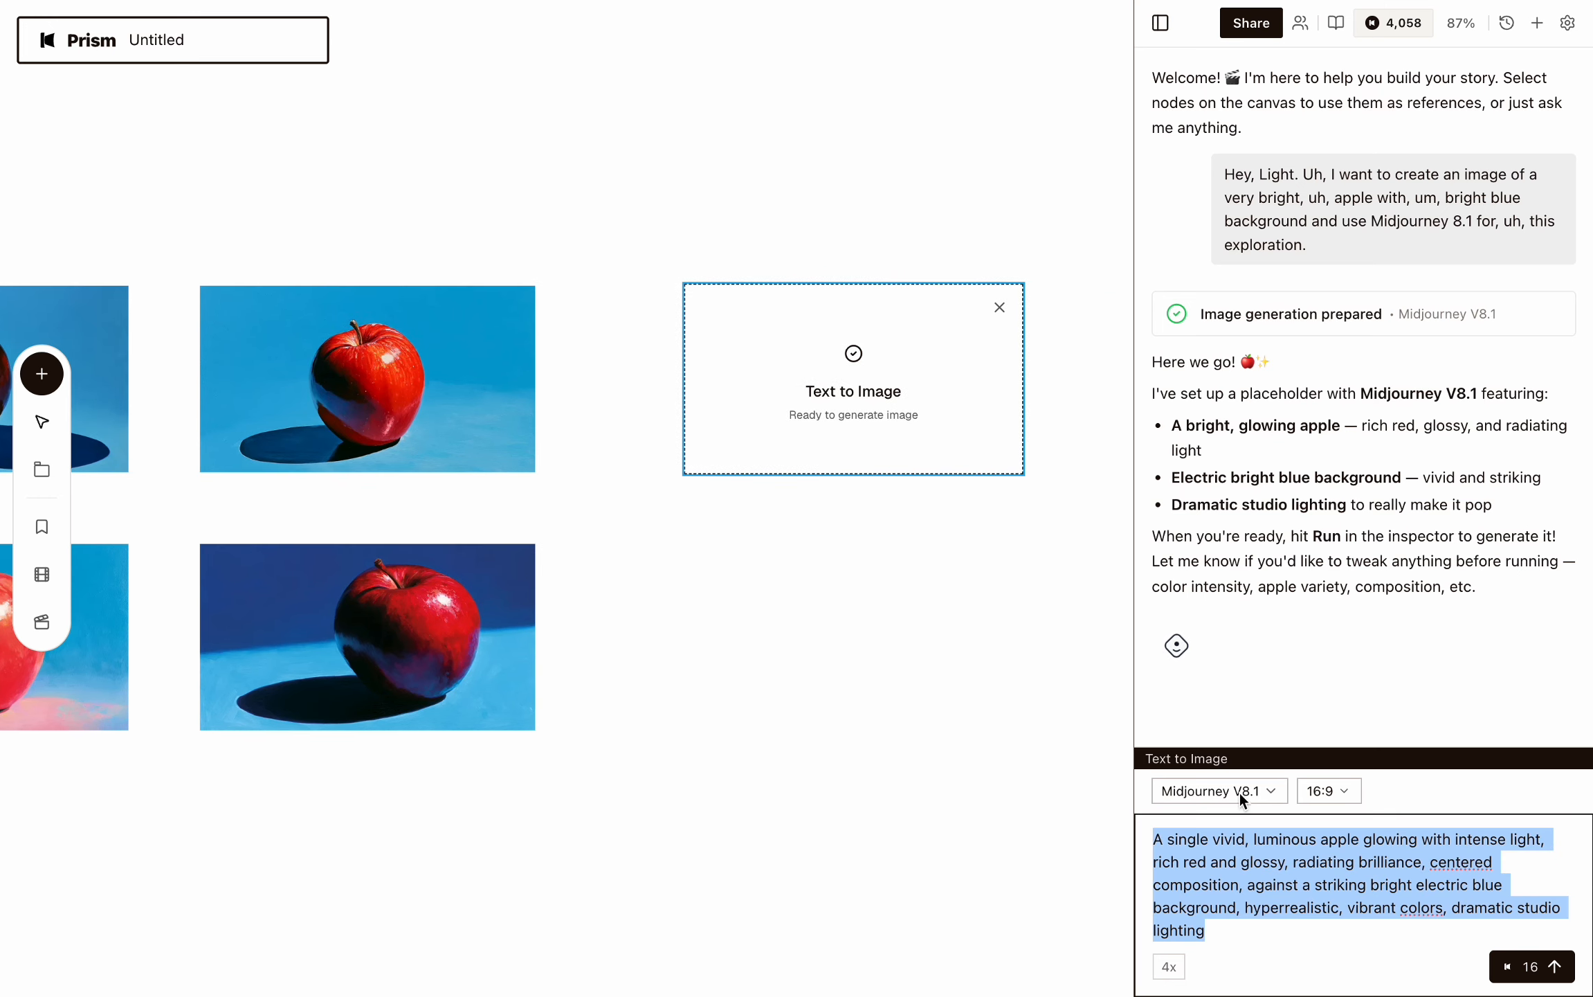
{"action": "left_click", "coordinate": [870, 614]}
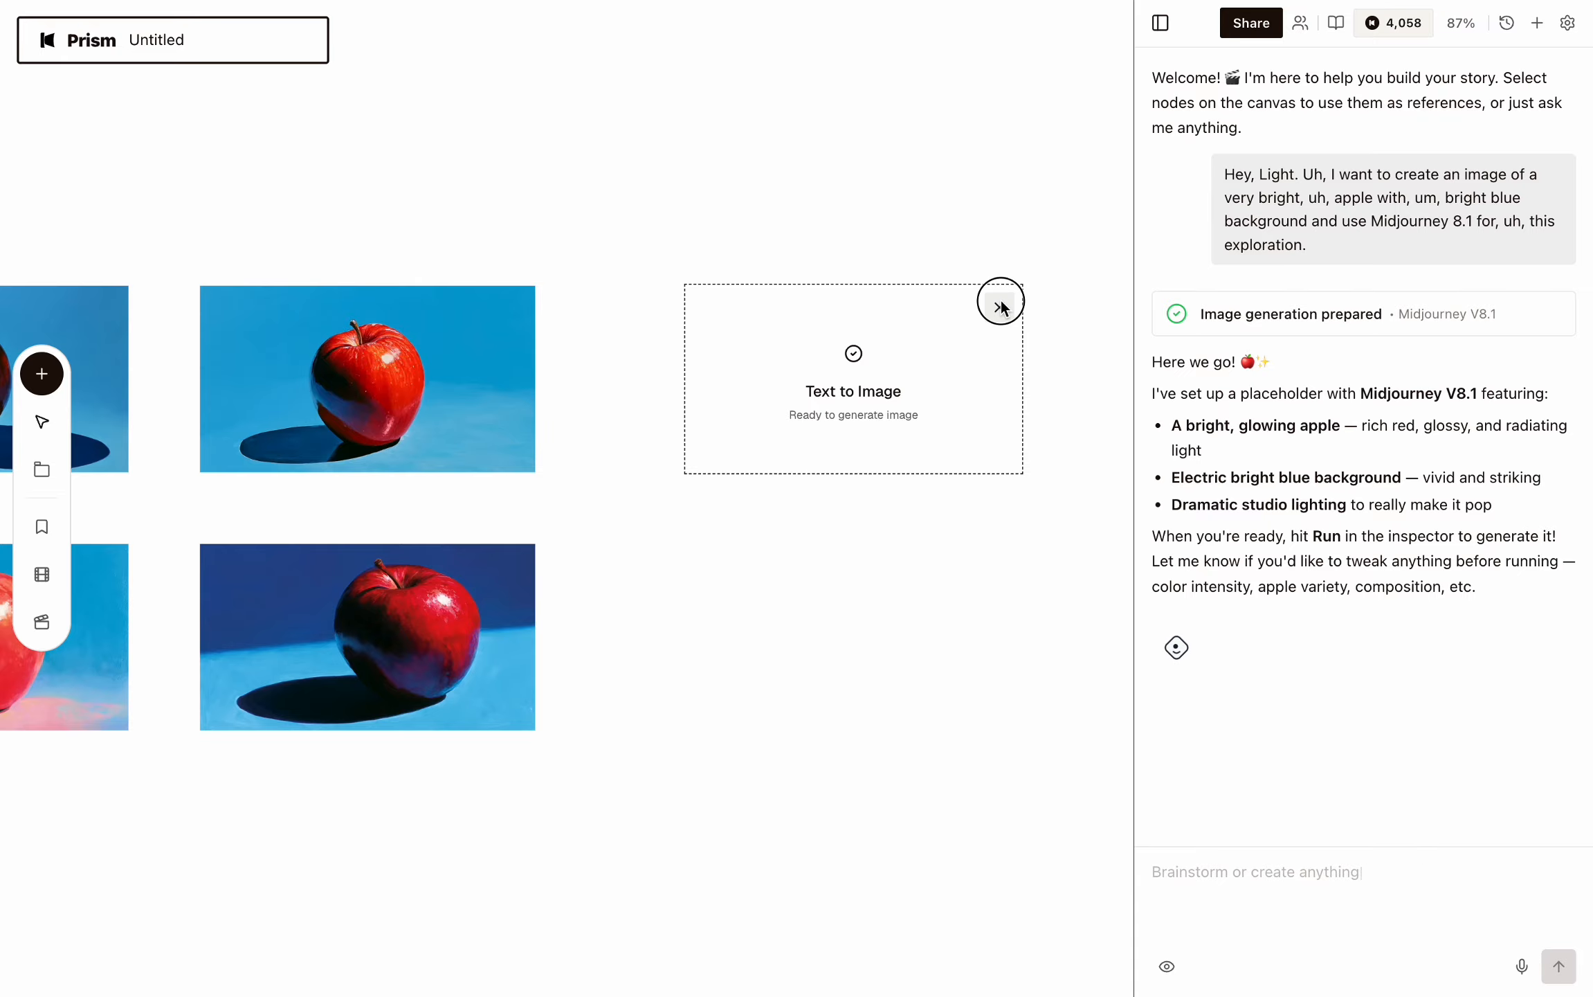
{"action": "left_click", "coordinate": [1001, 303]}
Attach the top-right apple image to the chat and turn on vision for the assistant.
{"action": "scroll", "coordinate": [402, 371], "scroll_direction": "left", "scroll_amount": 2}
{"action": "mouse_move", "coordinate": [748, 350]}
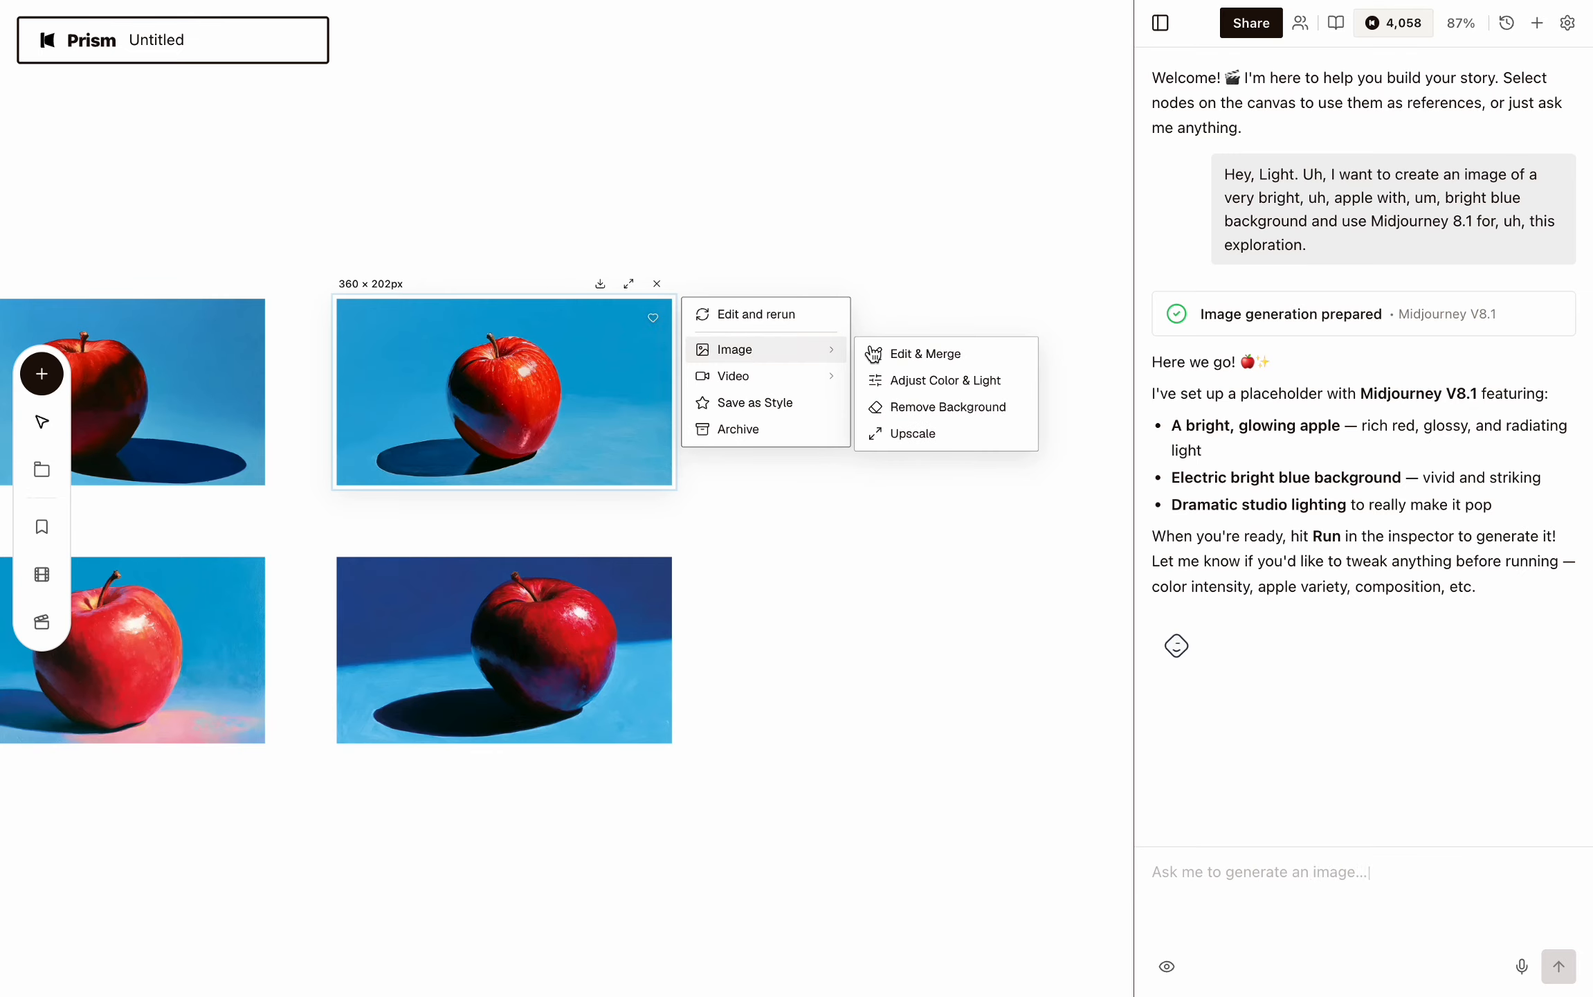
{"action": "scroll", "coordinate": [1031, 373], "scroll_direction": "down", "scroll_amount": 2}
{"action": "scroll", "coordinate": [1031, 374], "scroll_direction": "left", "scroll_amount": 2}
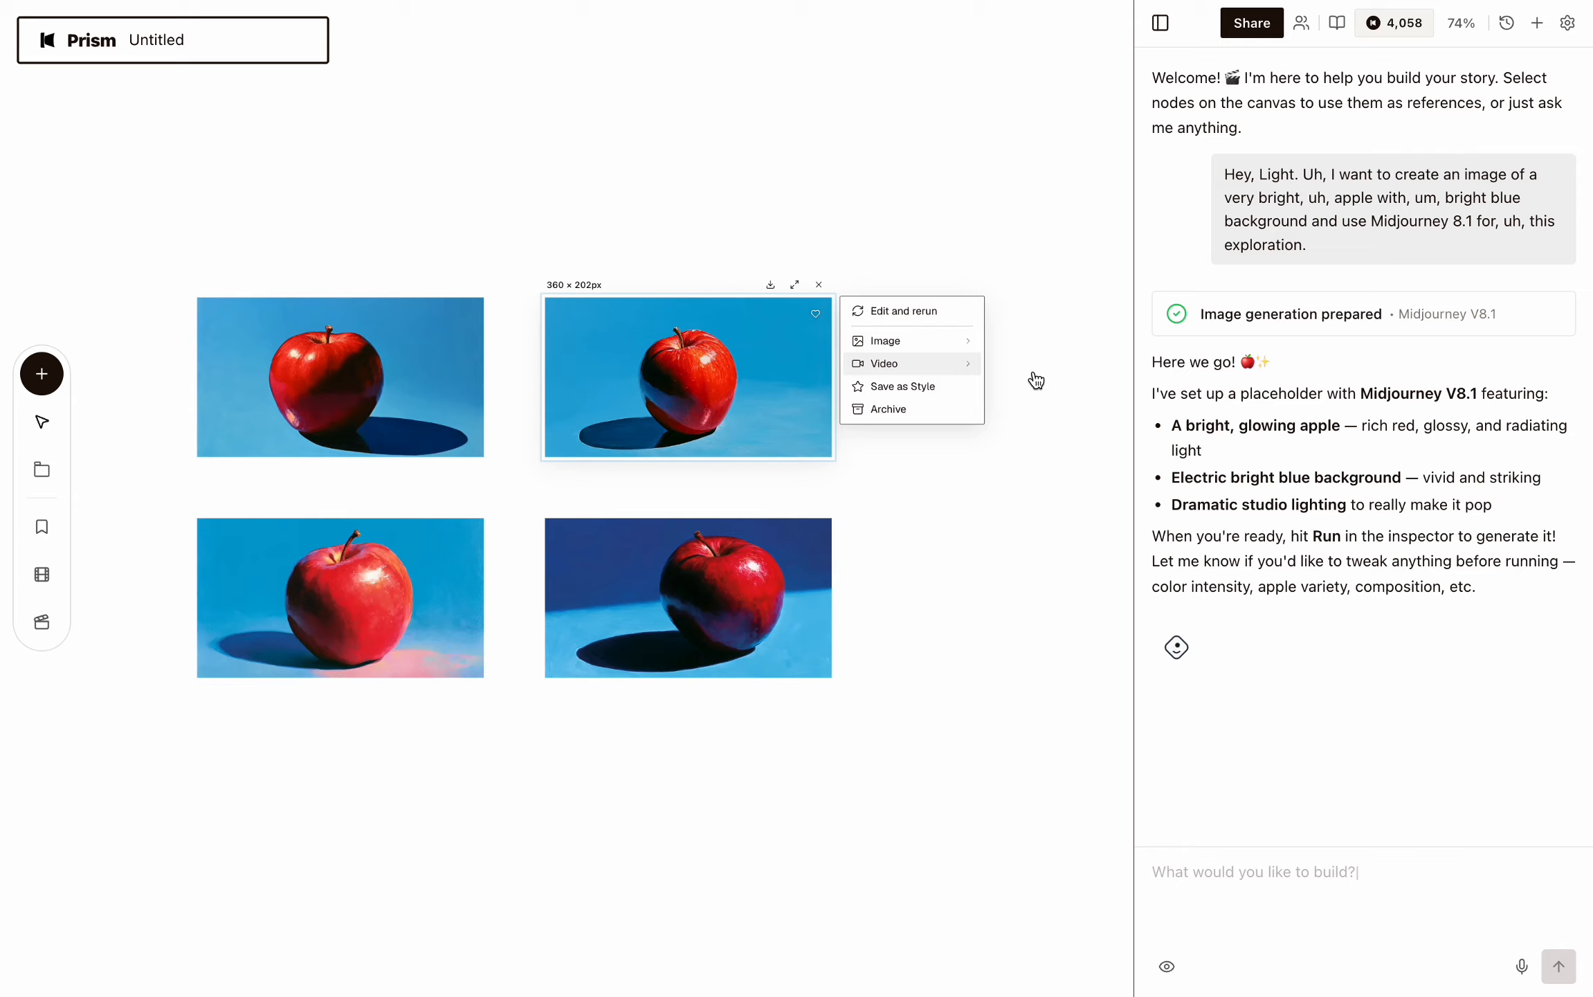
{"action": "left_click", "coordinate": [722, 366]}
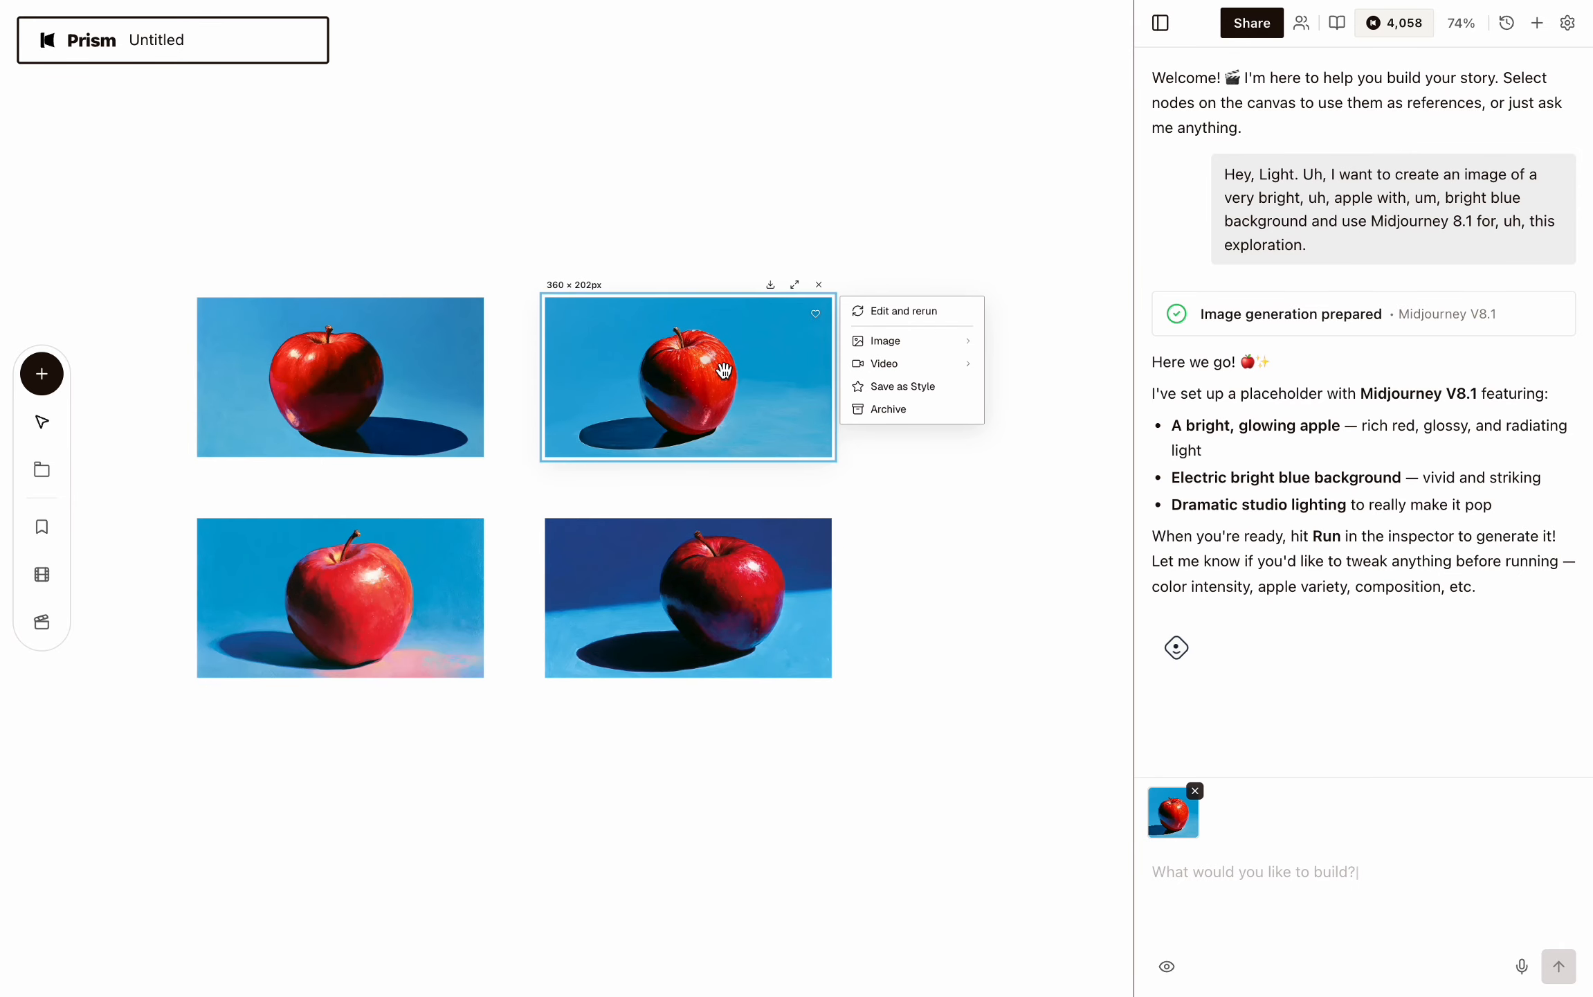
{"action": "left_click", "coordinate": [1165, 976]}
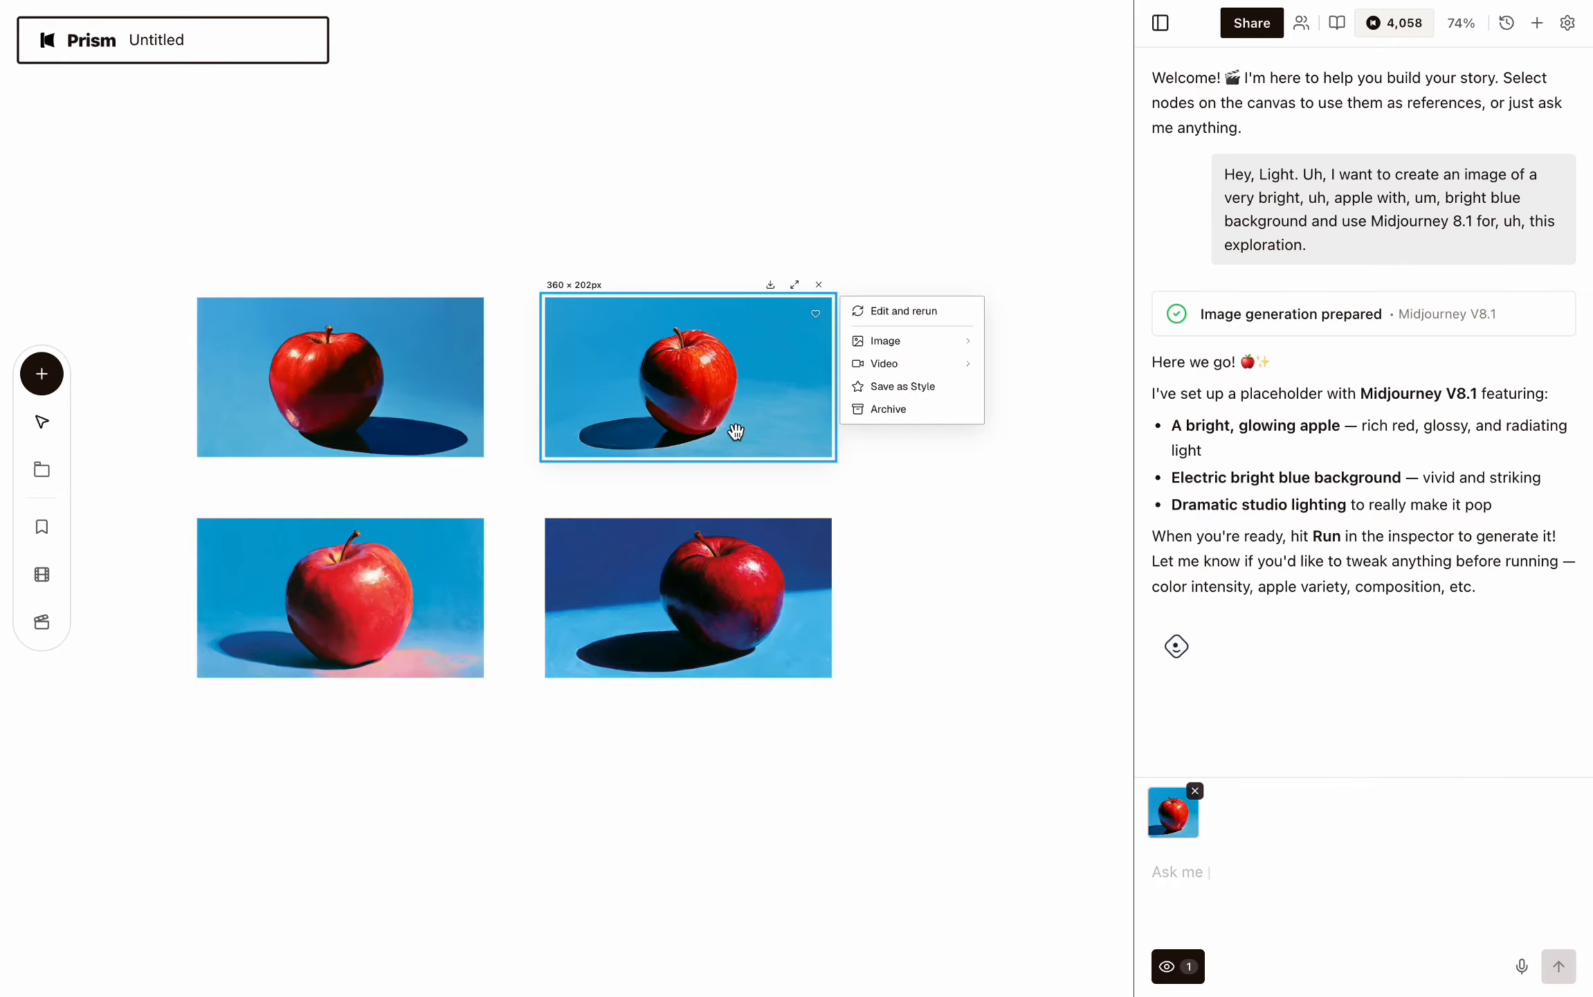
Dictate and send a request to animate the apple exploding organically, using CDance 2.5 for four seconds.
{"action": "left_click", "coordinate": [1522, 965]}
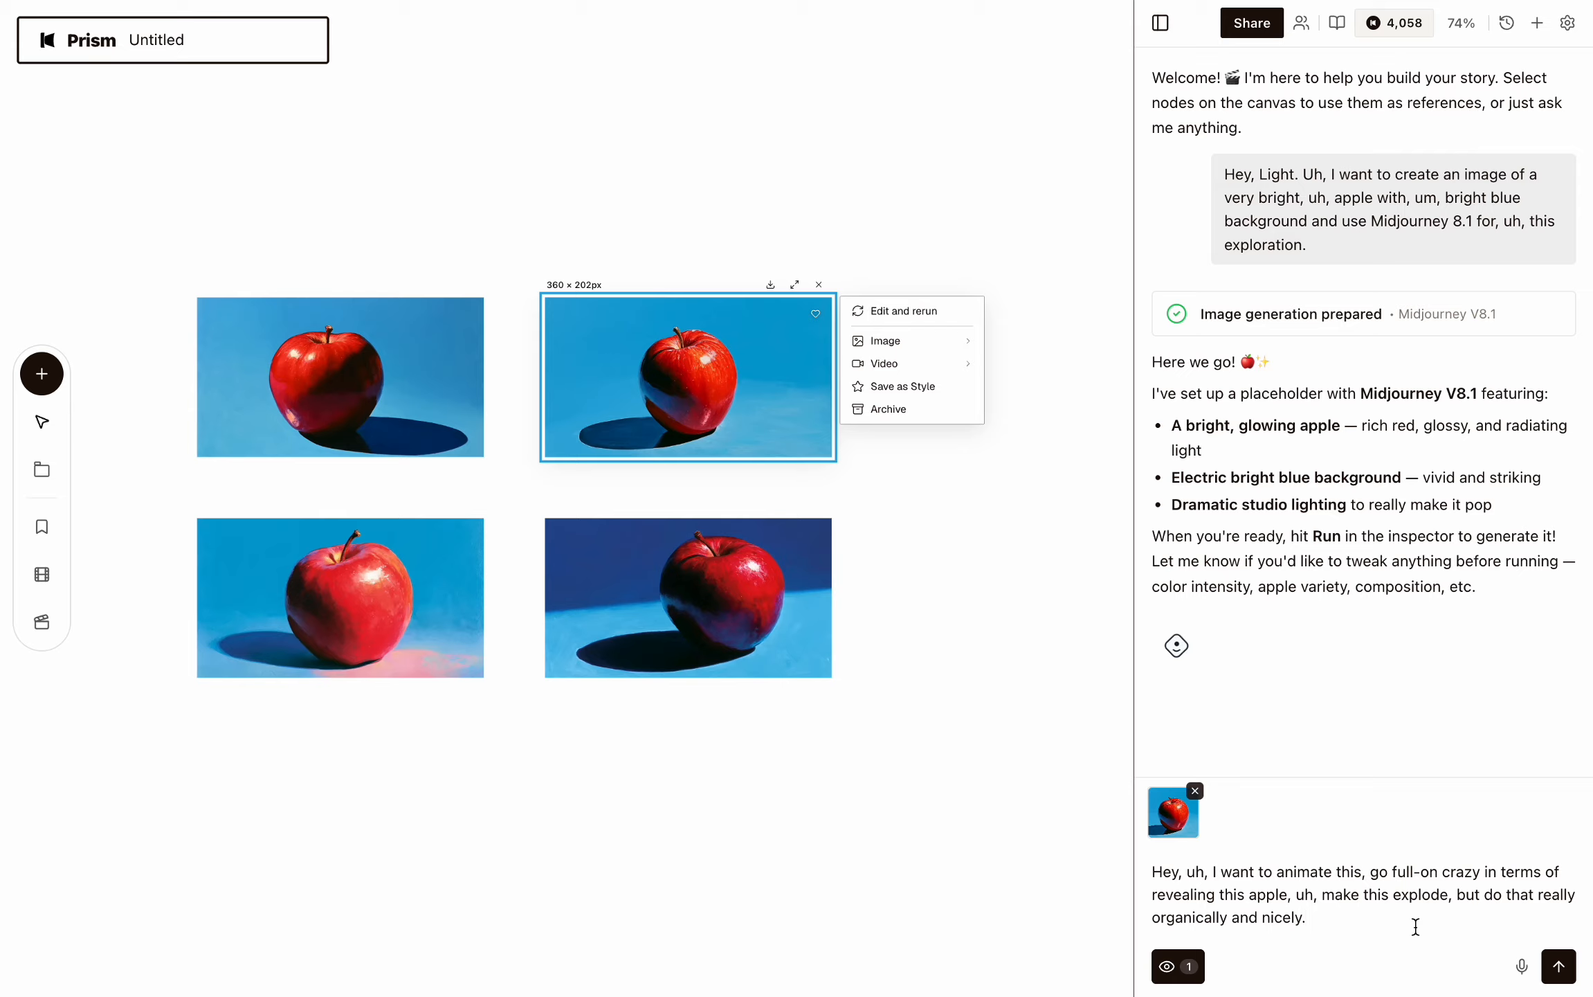
{"action": "left_click", "coordinate": [1521, 966]}
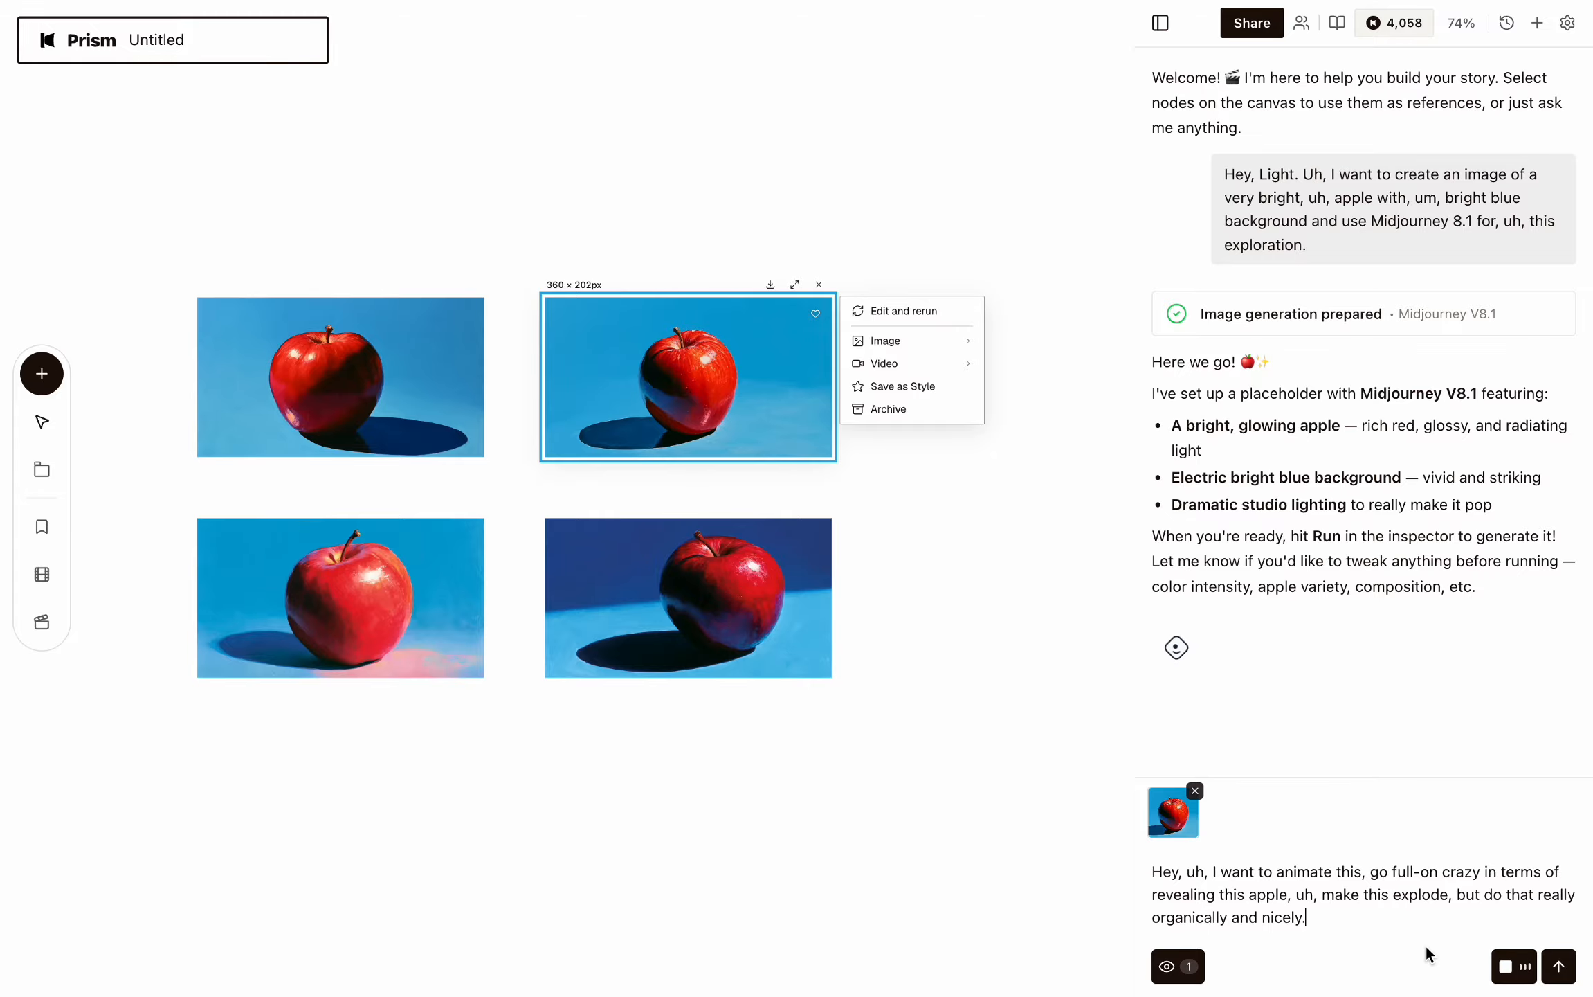
{"action": "left_click", "coordinate": [1518, 971]}
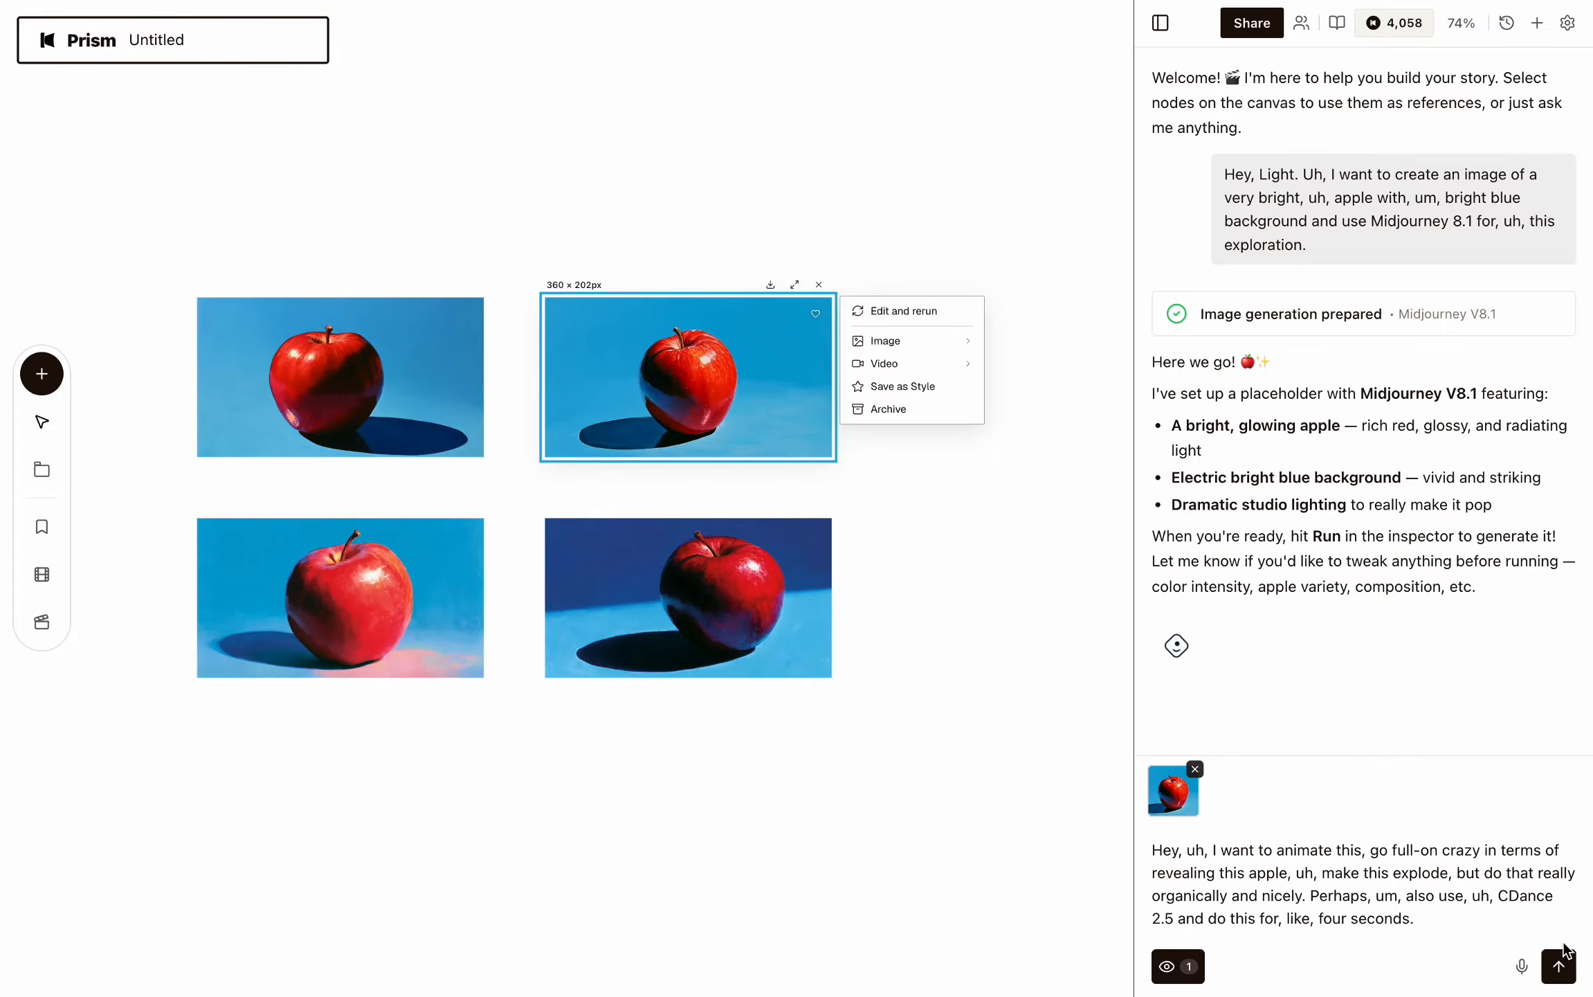
{"action": "left_click", "coordinate": [1559, 966]}
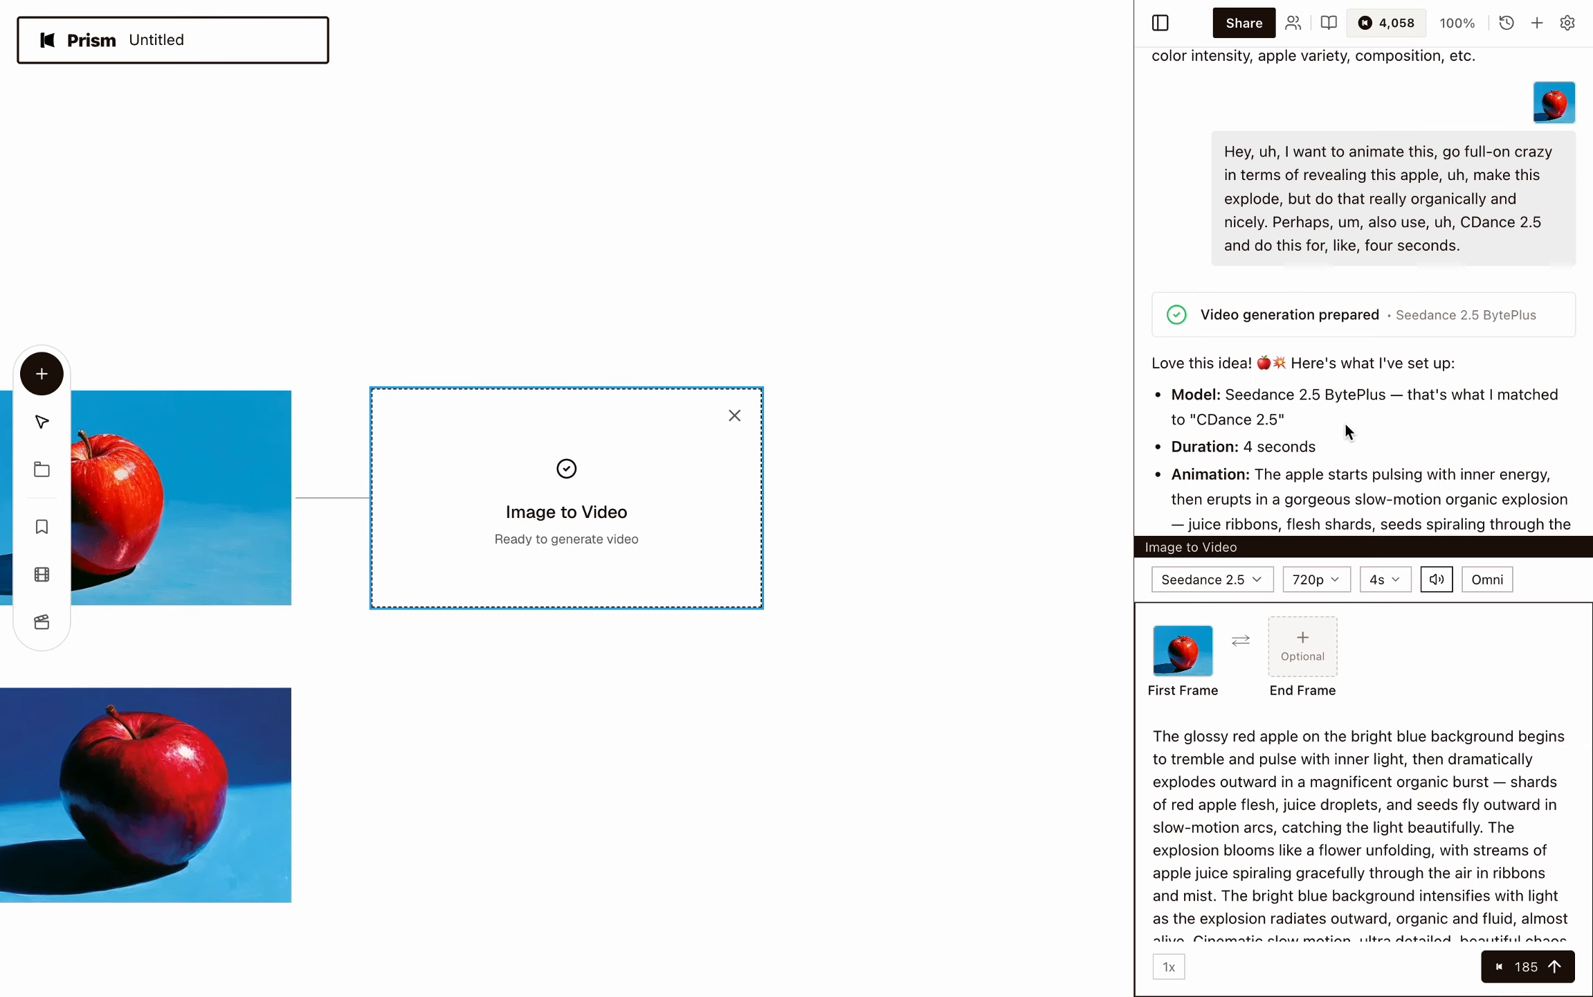
Read the assistant's video setup summary and check the Image to Video resolution options.
{"action": "left_click_drag", "start_coordinate": [1225, 411], "coordinate": [1441, 412]}
{"action": "scroll", "coordinate": [1428, 467], "scroll_direction": "down", "scroll_amount": 2}
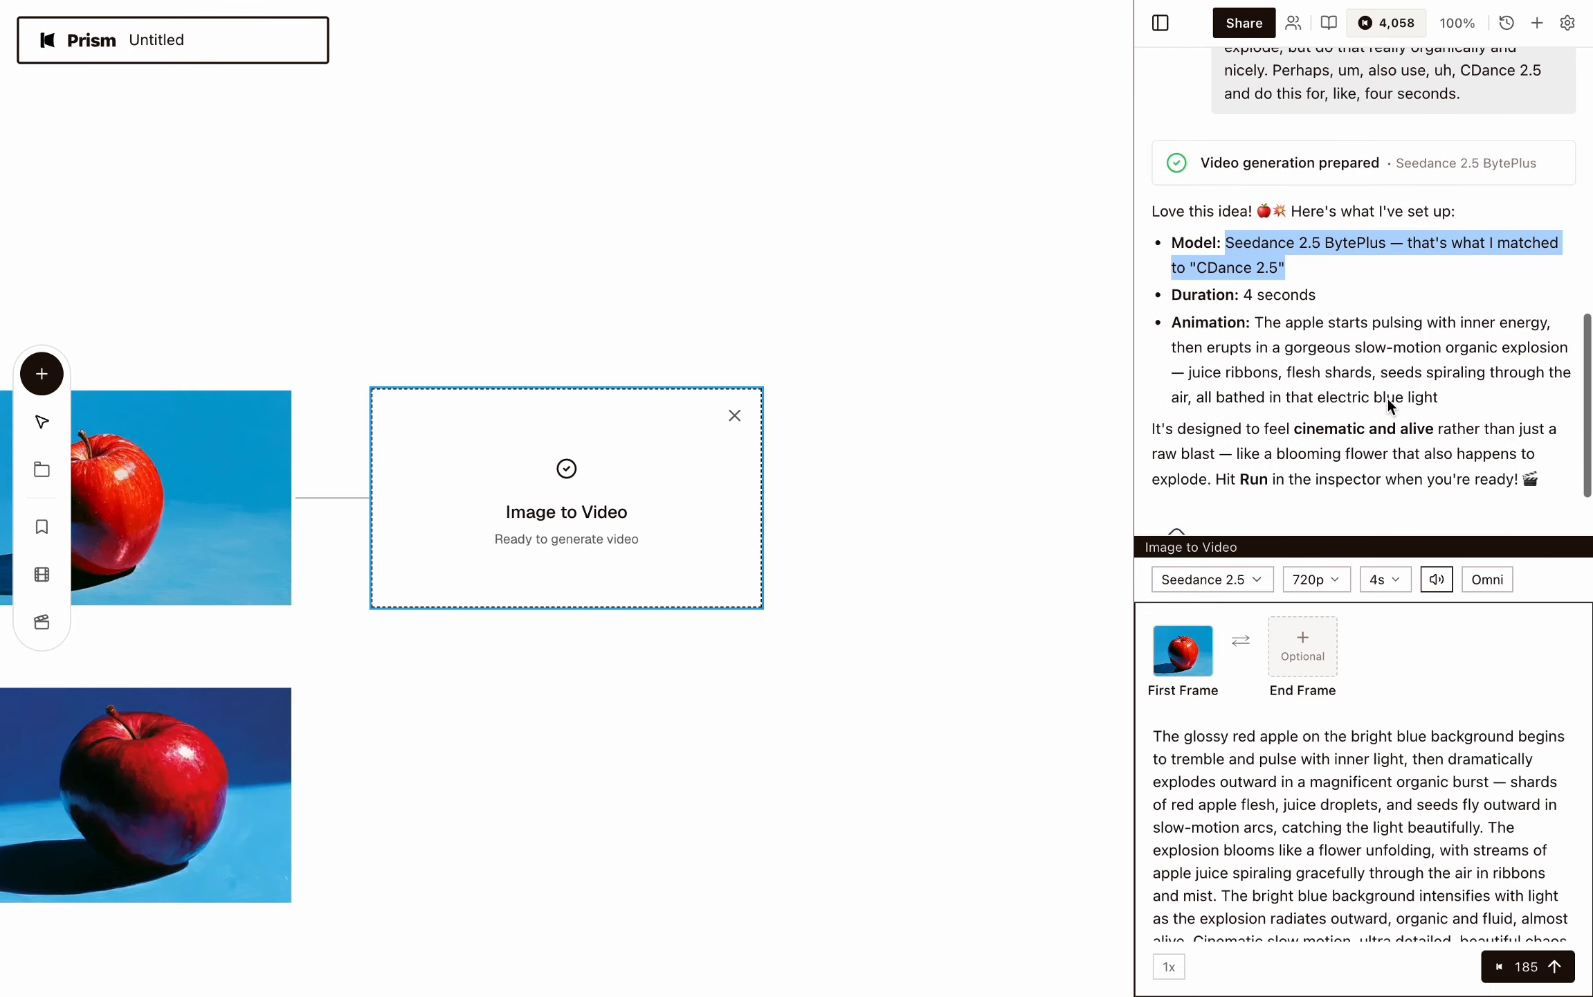
{"action": "left_click", "coordinate": [1266, 286]}
{"action": "double_click", "coordinate": [1266, 286]}
{"action": "left_click", "coordinate": [1411, 354]}
{"action": "scroll", "coordinate": [1406, 401], "scroll_direction": "down", "scroll_amount": 1}
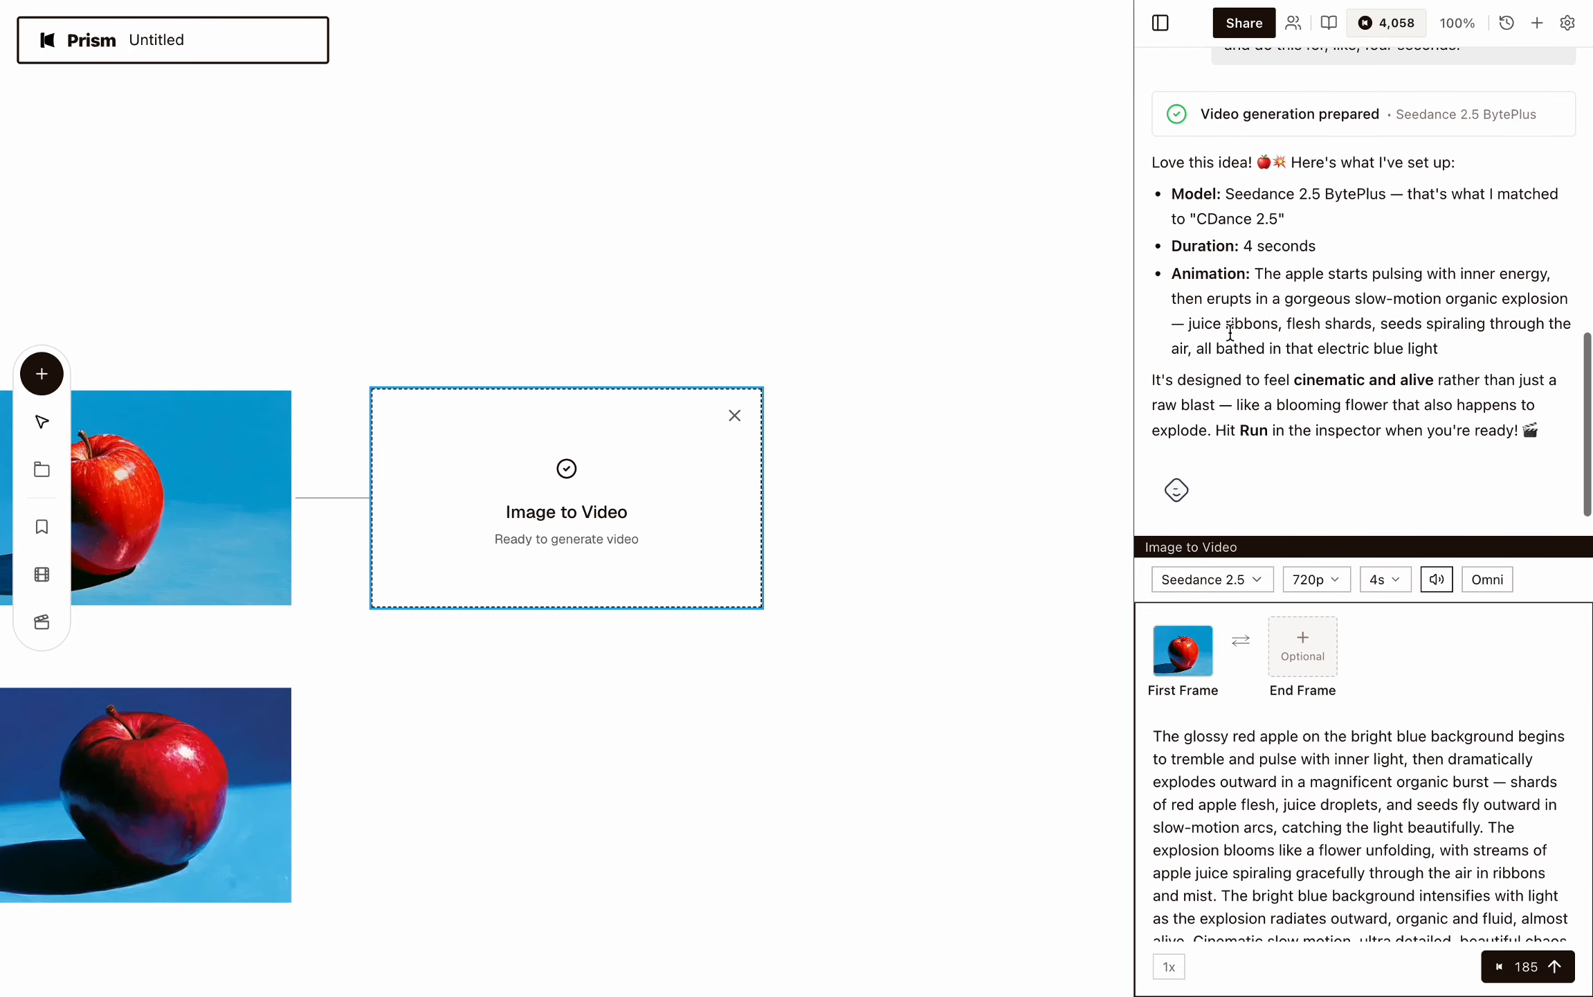
{"action": "left_click", "coordinate": [1220, 296]}
{"action": "left_click_drag", "start_coordinate": [1220, 296], "coordinate": [1414, 345]}
{"action": "left_click", "coordinate": [1412, 344]}
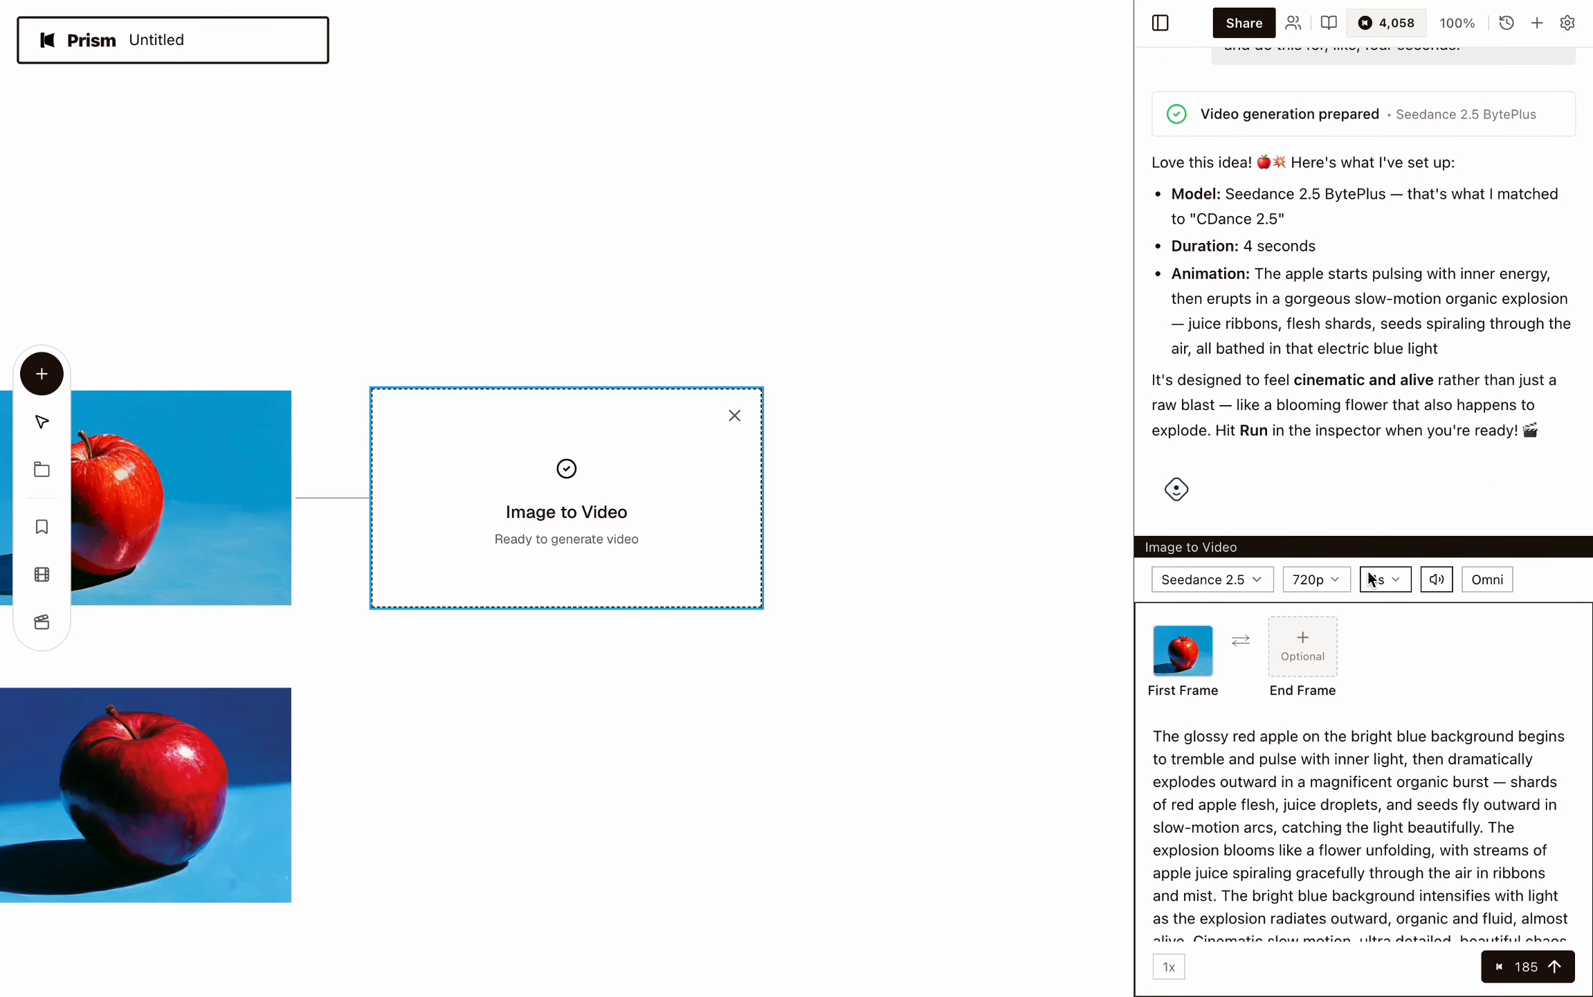
{"action": "left_click", "coordinate": [1316, 579]}
{"action": "left_click", "coordinate": [1315, 545]}
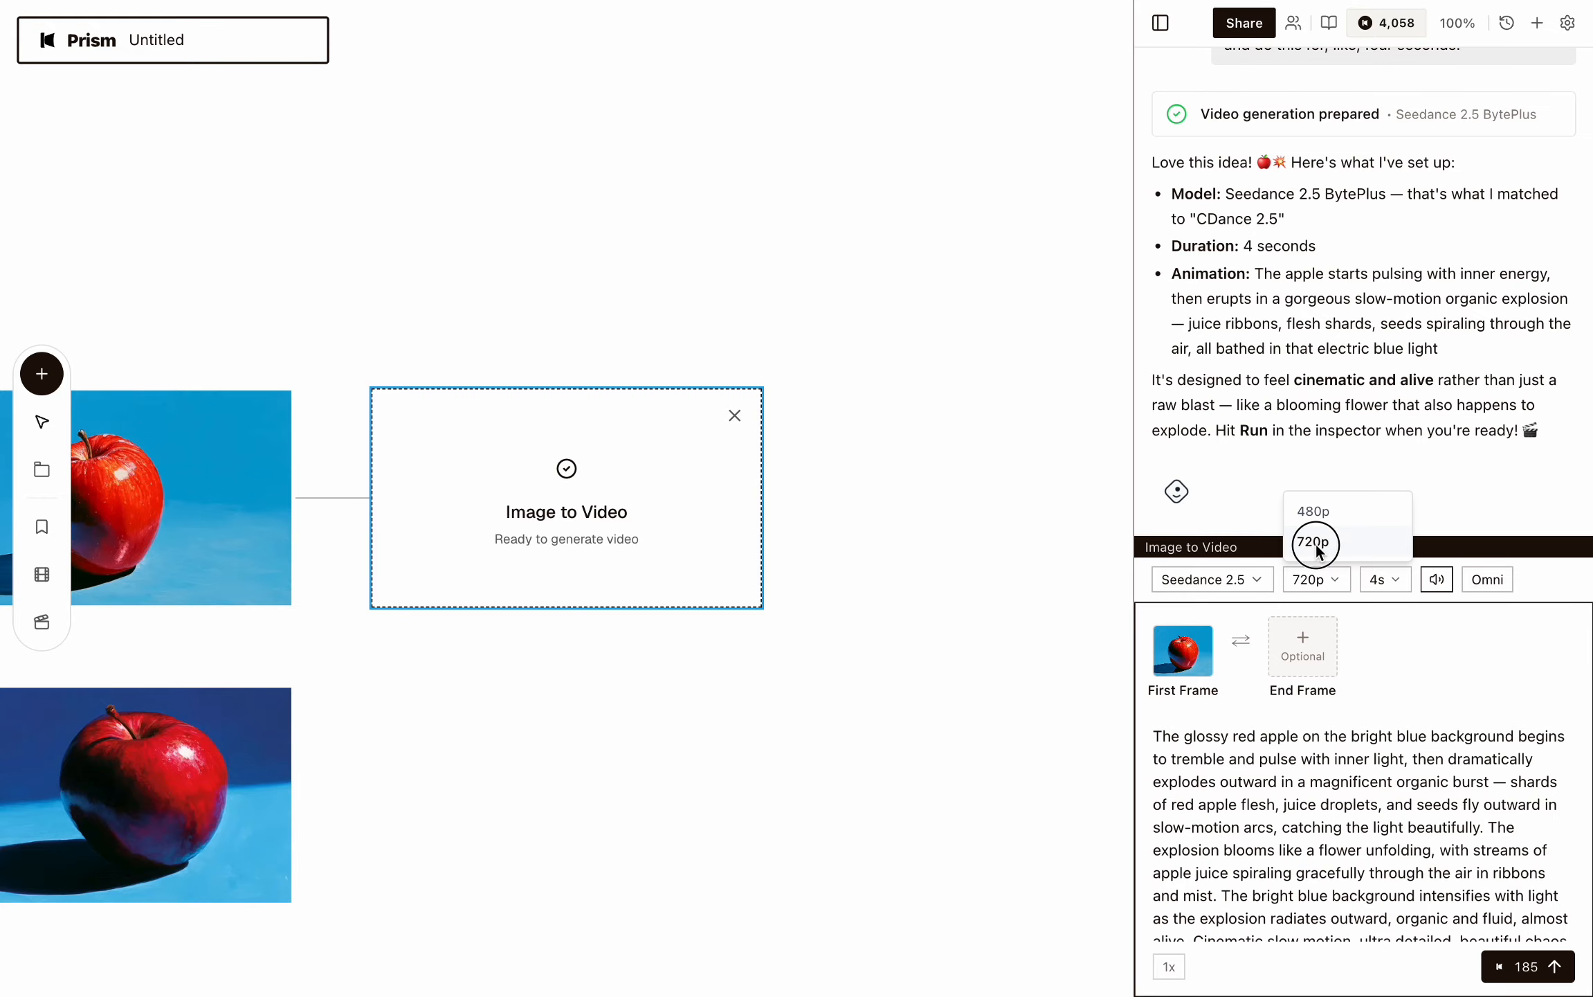
Review the generated explosion prompt and run the Image to Video generation with Seedance 2.5, 720p, 4s.
{"action": "scroll", "coordinate": [1488, 830], "scroll_direction": "down", "scroll_amount": 1}
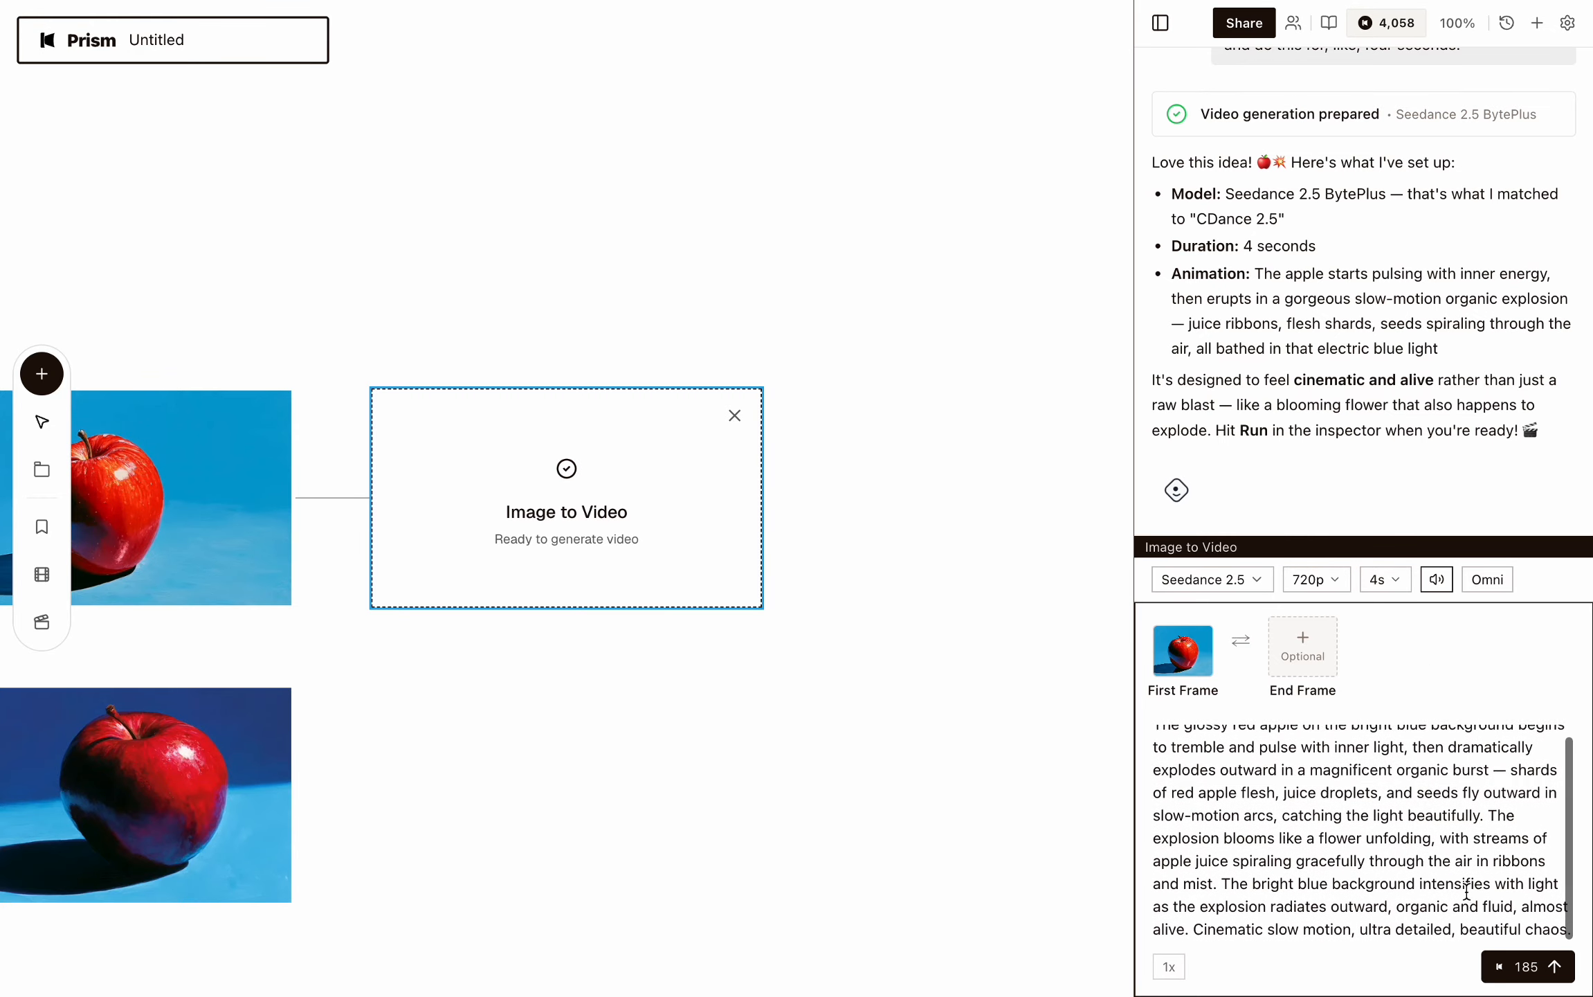
{"action": "scroll", "coordinate": [1229, 768], "scroll_direction": "up", "scroll_amount": 1}
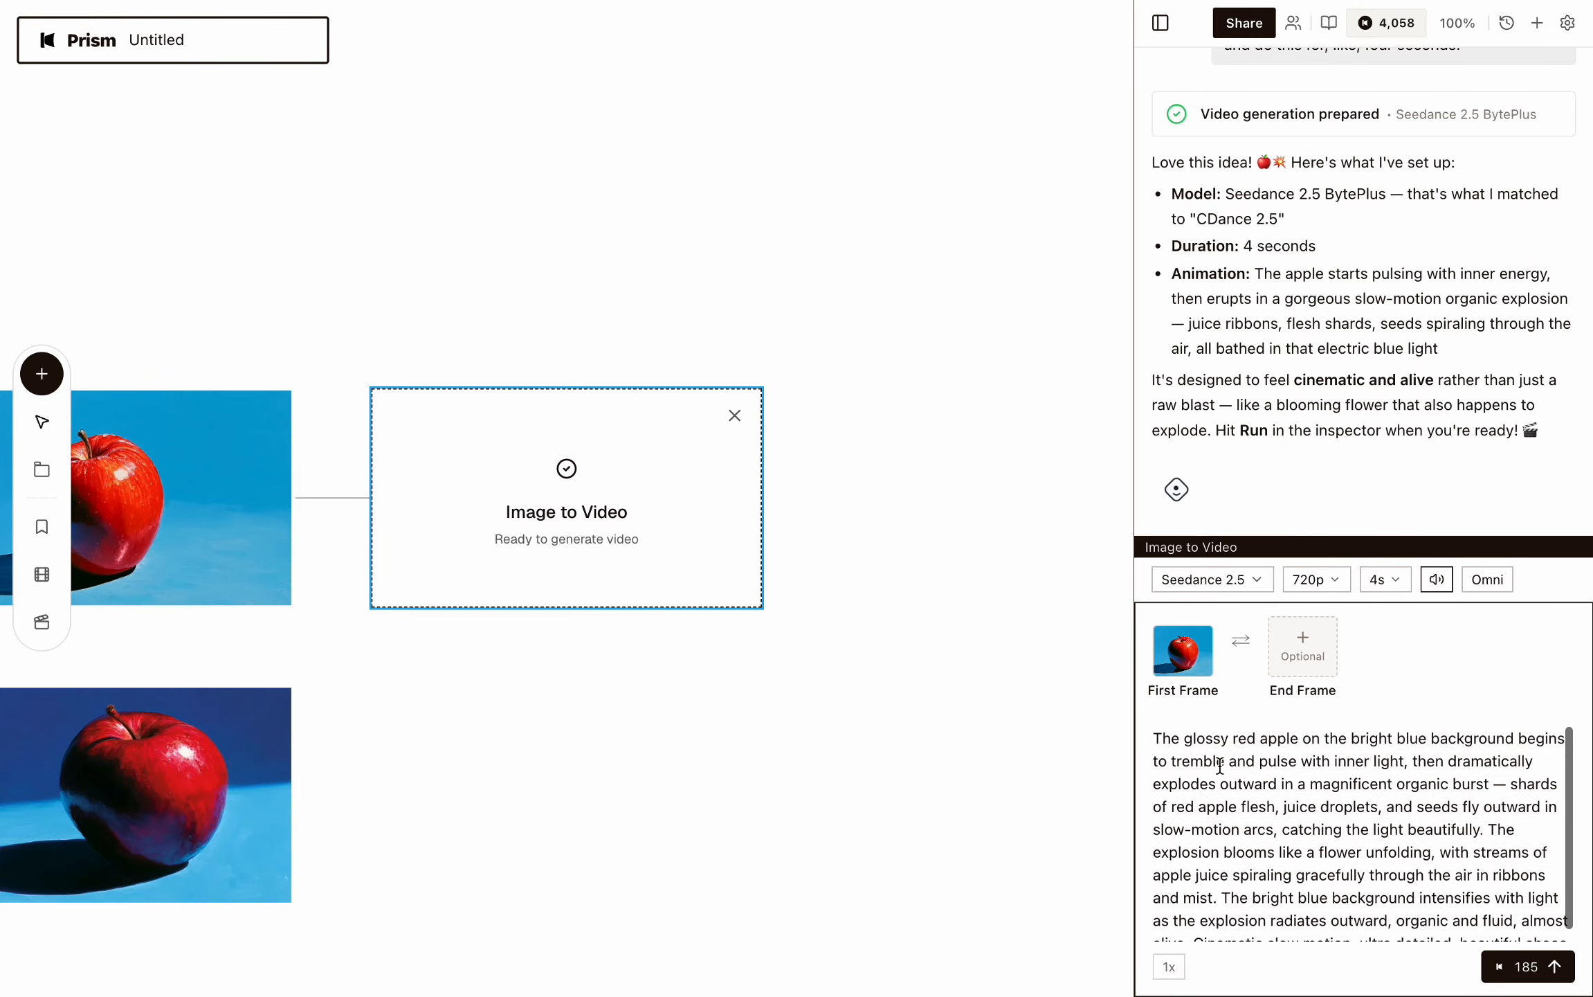
{"action": "left_click_drag", "start_coordinate": [1154, 736], "coordinate": [1405, 967]}
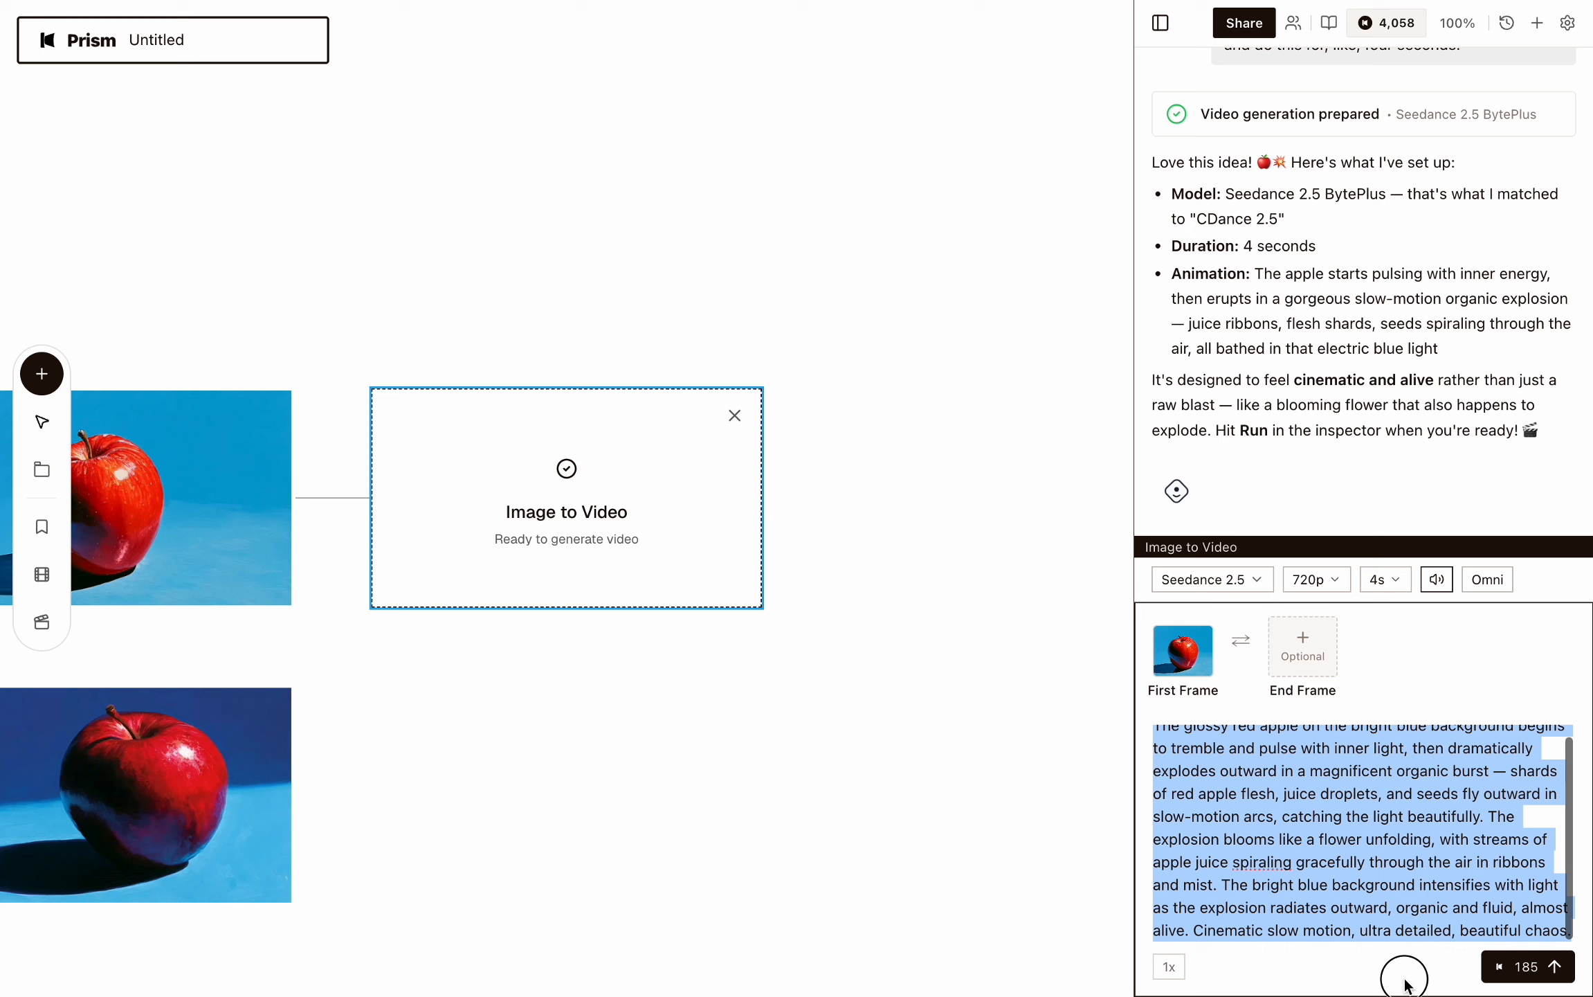
{"action": "left_click", "coordinate": [1340, 878]}
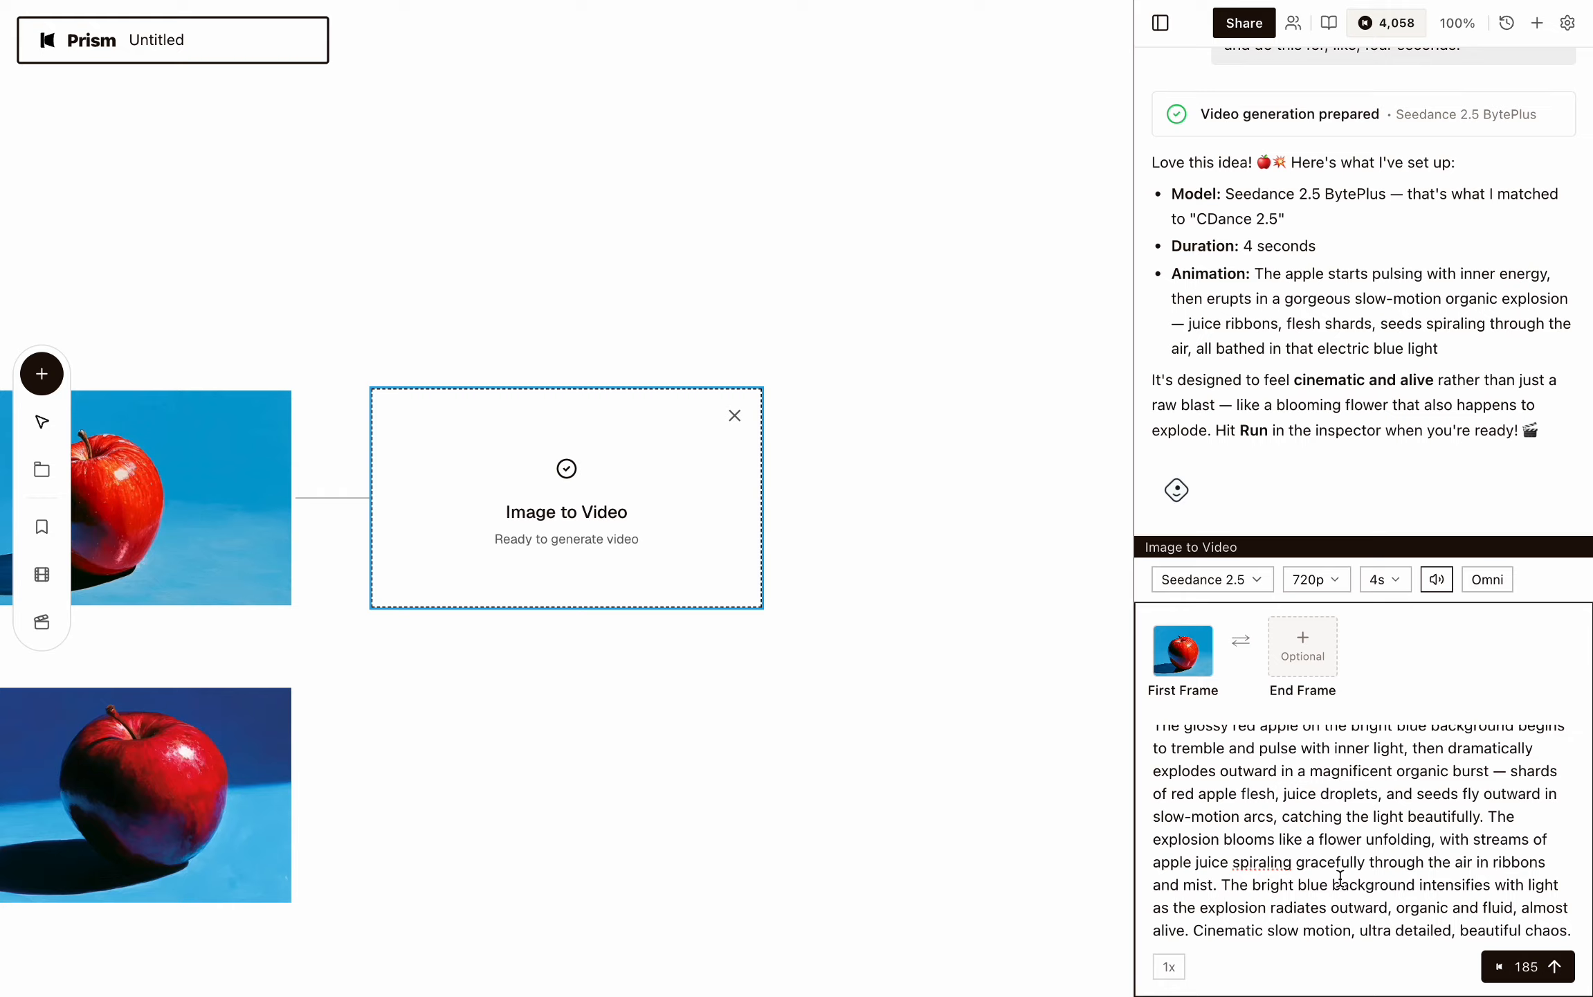
{"action": "left_click_drag", "start_coordinate": [1249, 800], "coordinate": [1280, 996]}
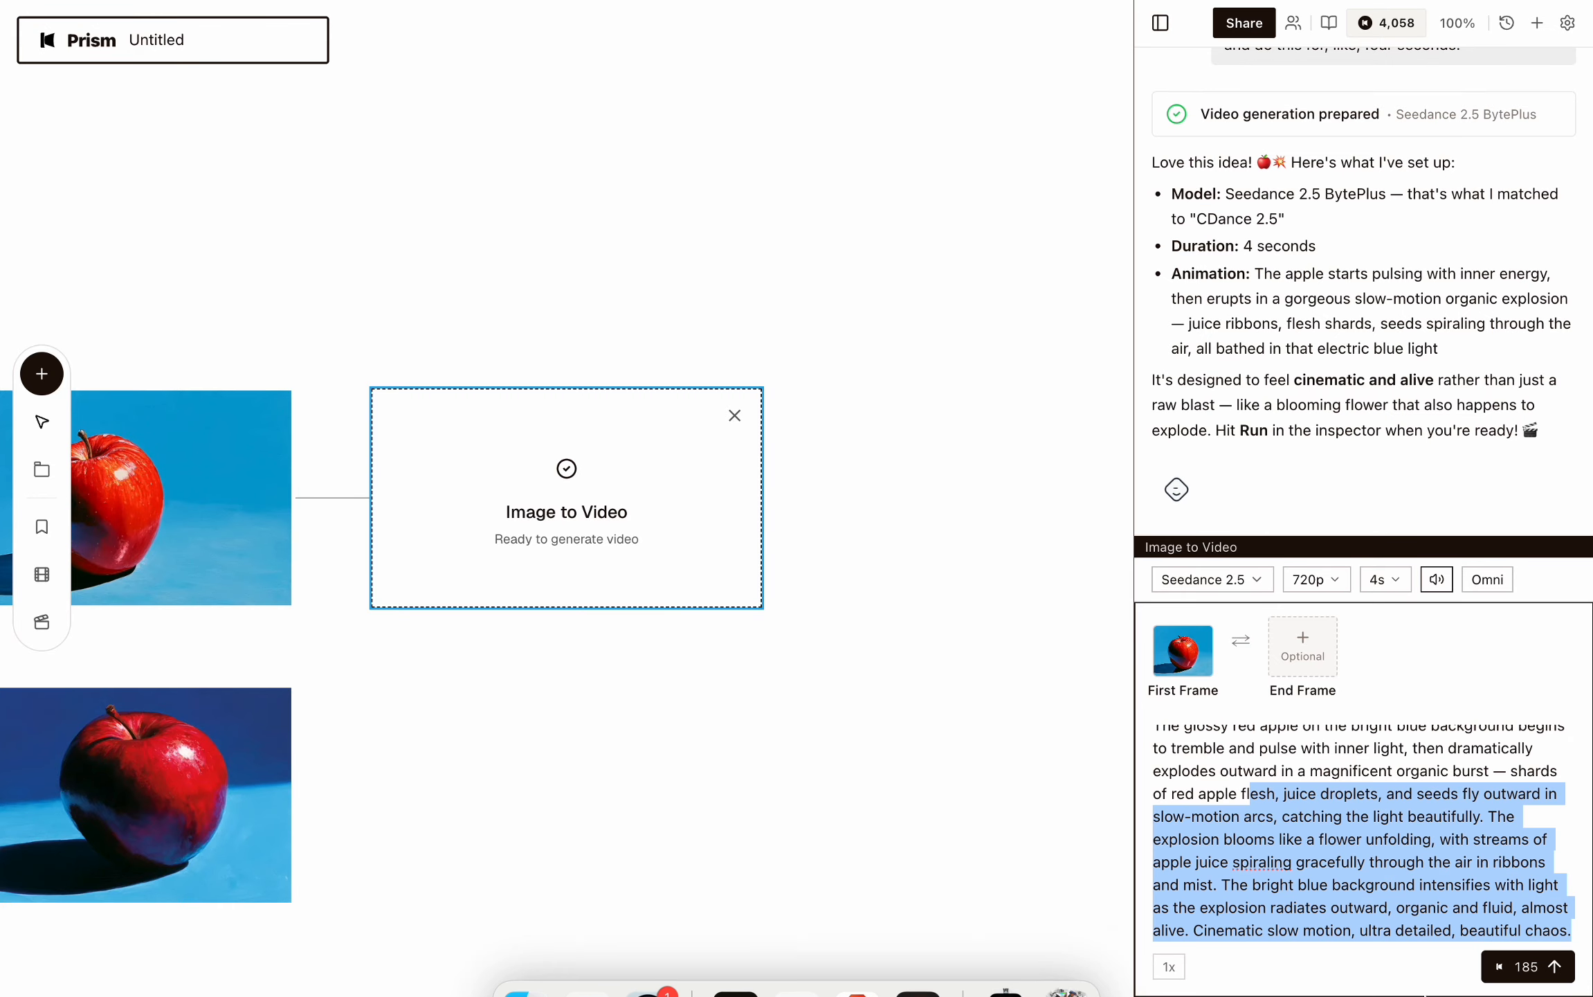
{"action": "left_click", "coordinate": [1312, 815]}
{"action": "scroll", "coordinate": [1312, 816], "scroll_direction": "up", "scroll_amount": 1}
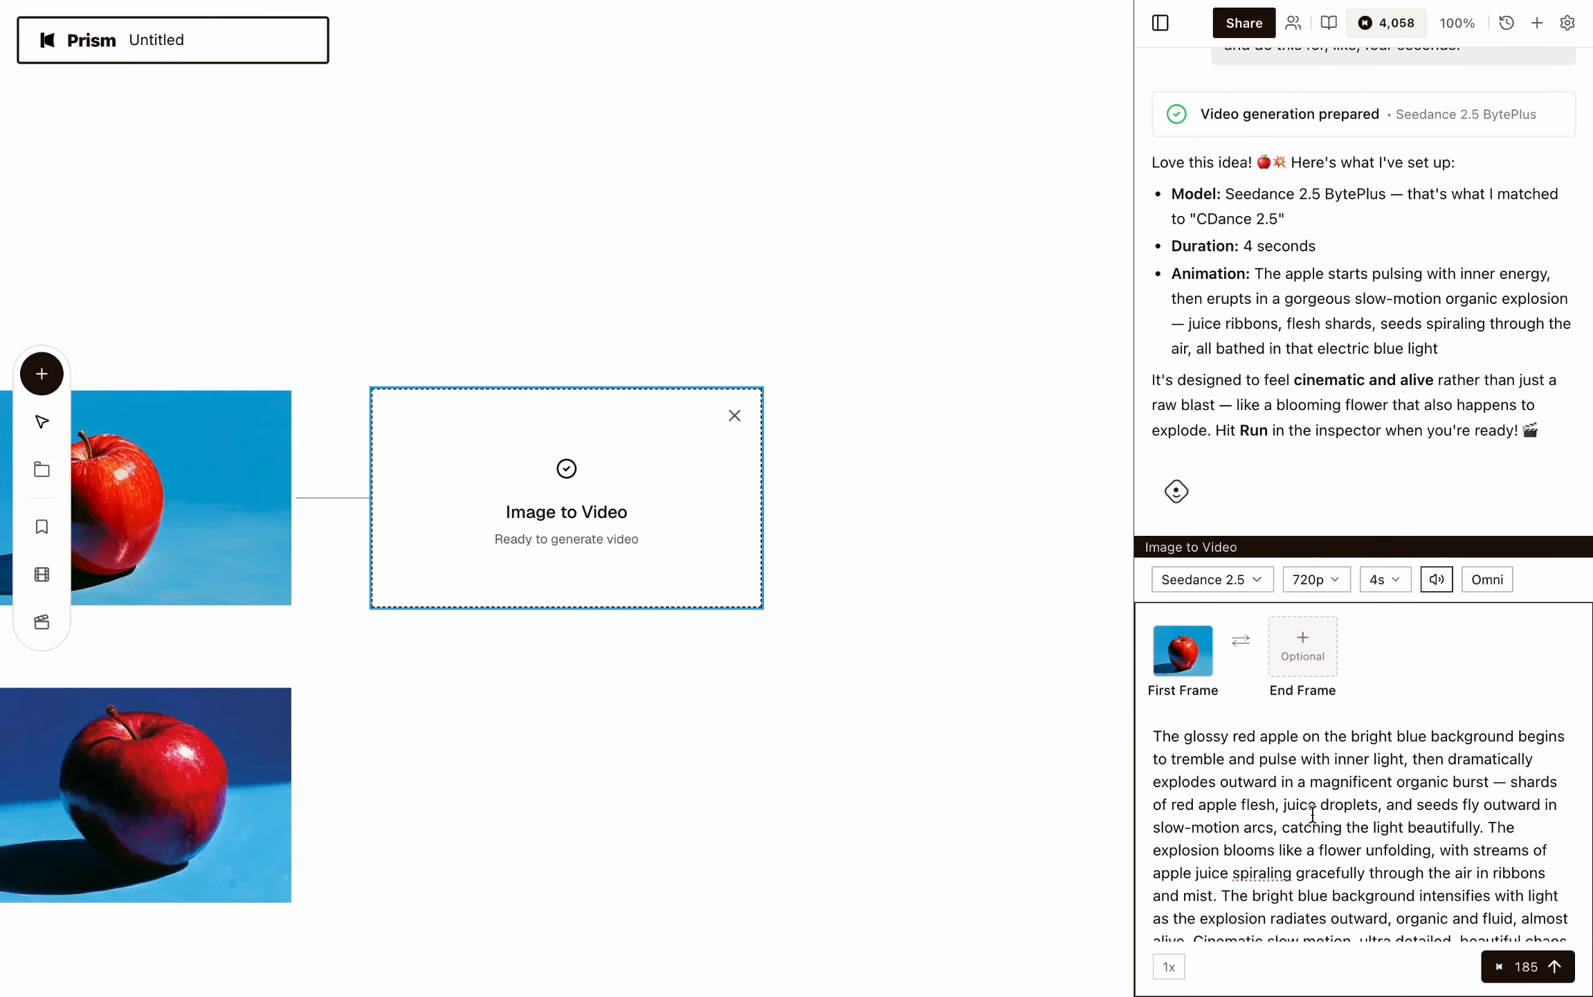
{"action": "left_click_drag", "start_coordinate": [1218, 755], "coordinate": [1279, 817]}
{"action": "left_click", "coordinate": [1279, 817]}
{"action": "left_click", "coordinate": [1530, 969]}
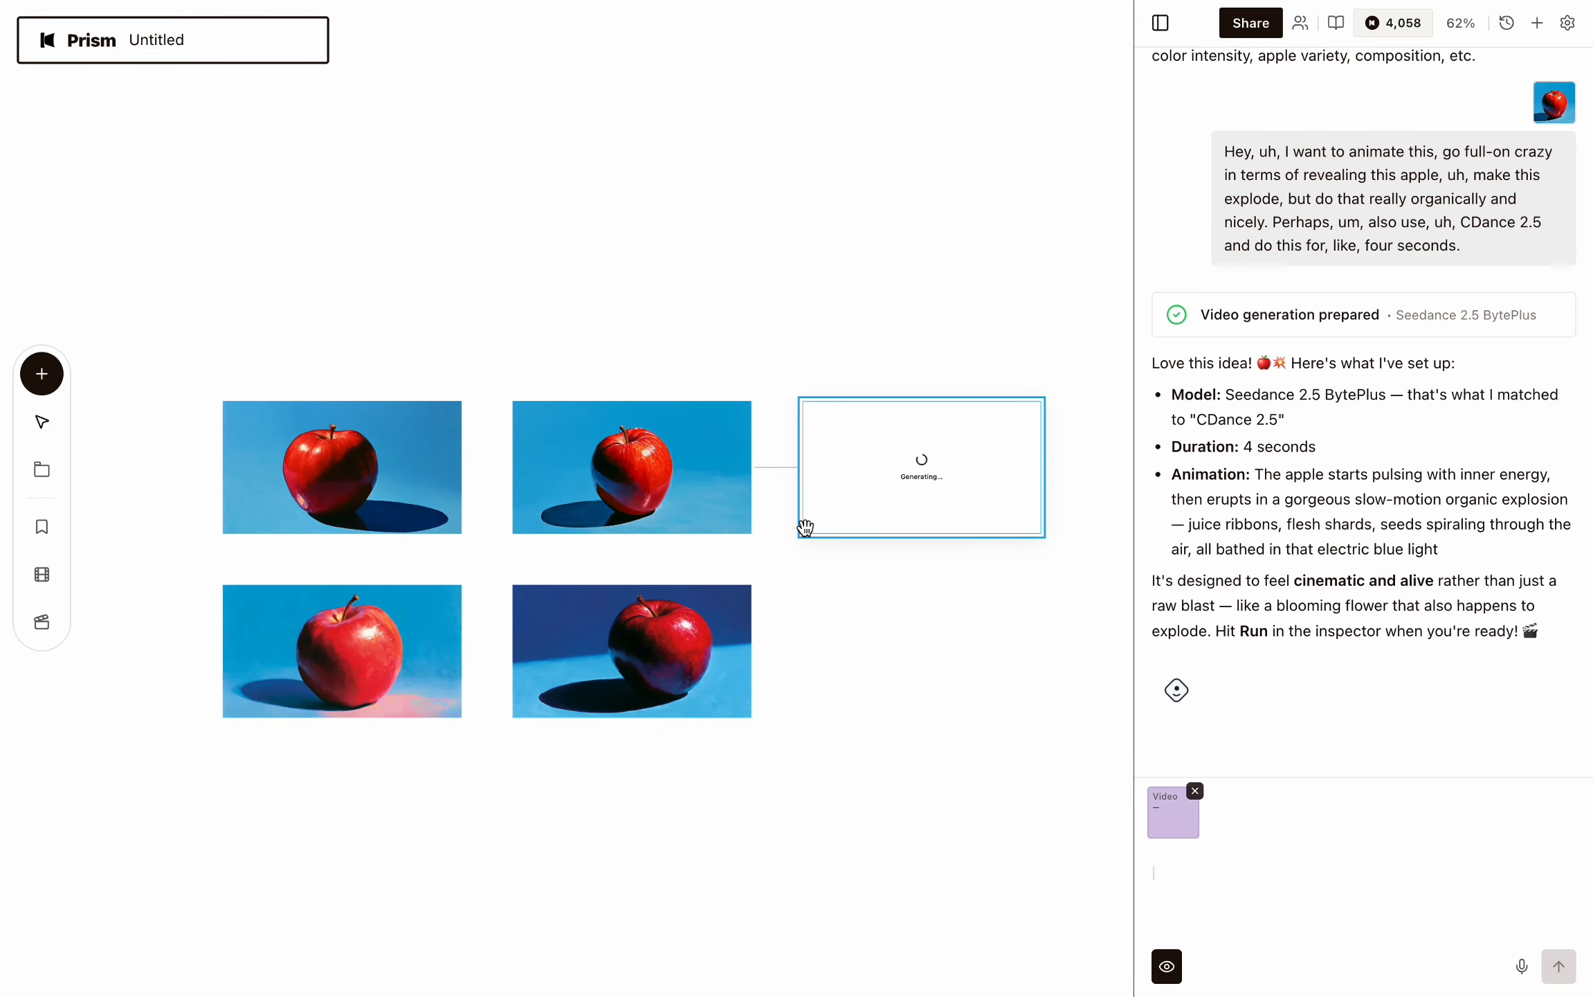
Select the bottom-left apple image and dictate a request to use Croc to replace the apple with an orange.
{"action": "left_click_drag", "start_coordinate": [147, 288], "coordinate": [788, 784]}
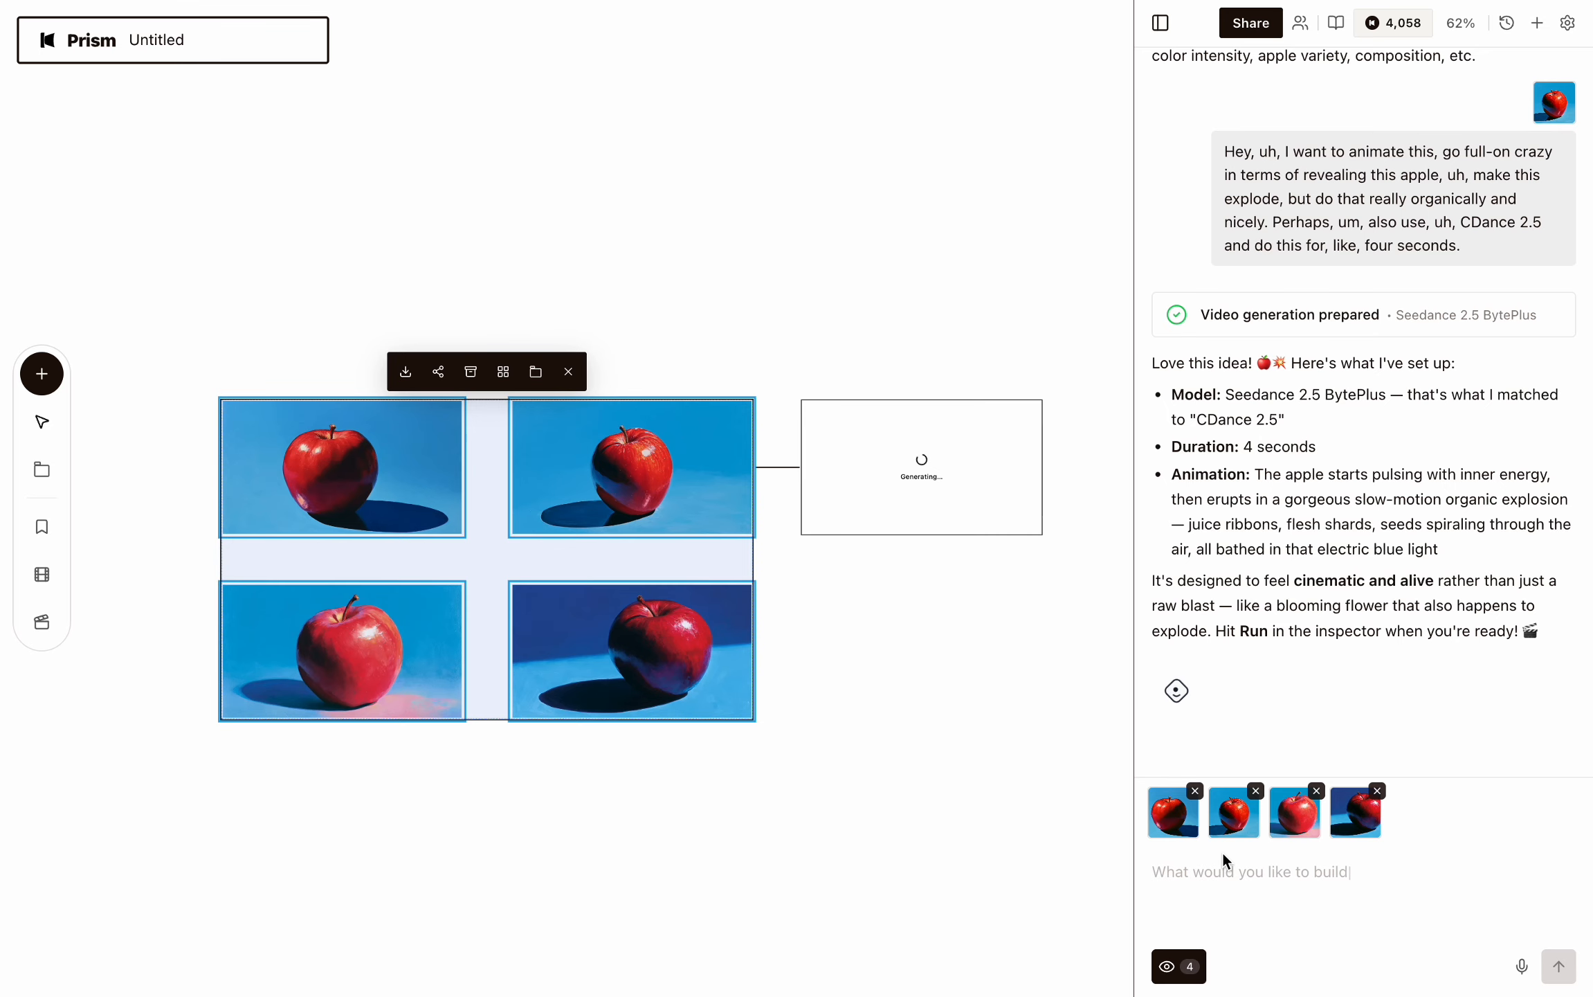
{"action": "left_click", "coordinate": [921, 720]}
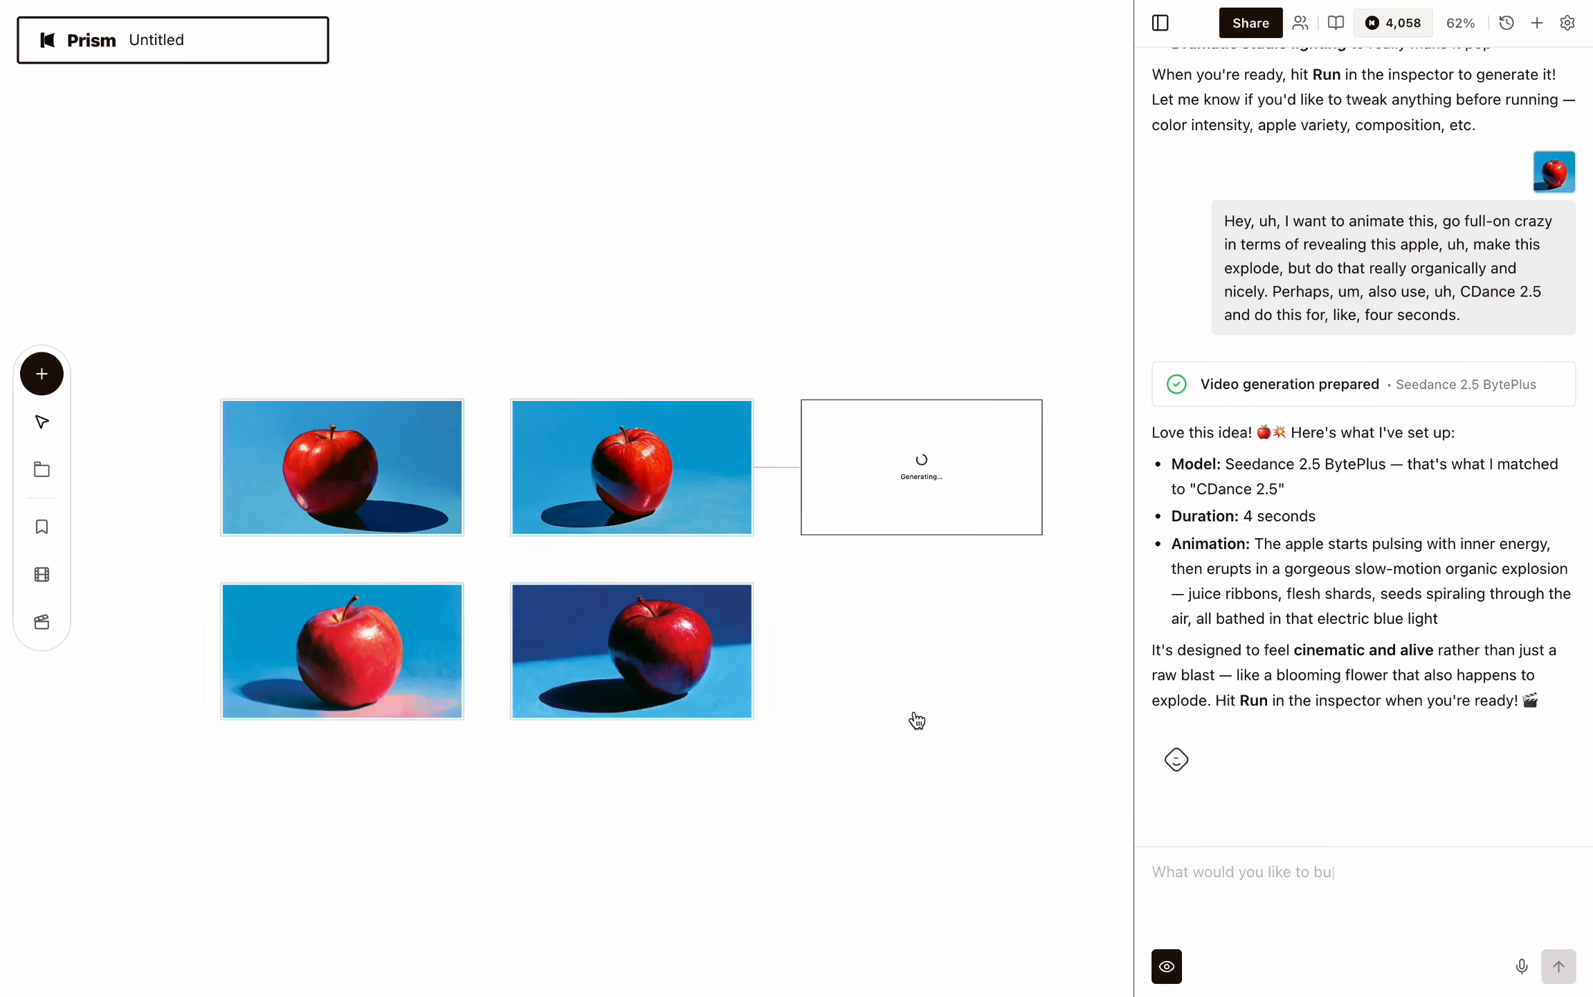
{"action": "left_click", "coordinate": [346, 668]}
{"action": "scroll", "coordinate": [346, 669], "scroll_direction": "right", "scroll_amount": 1}
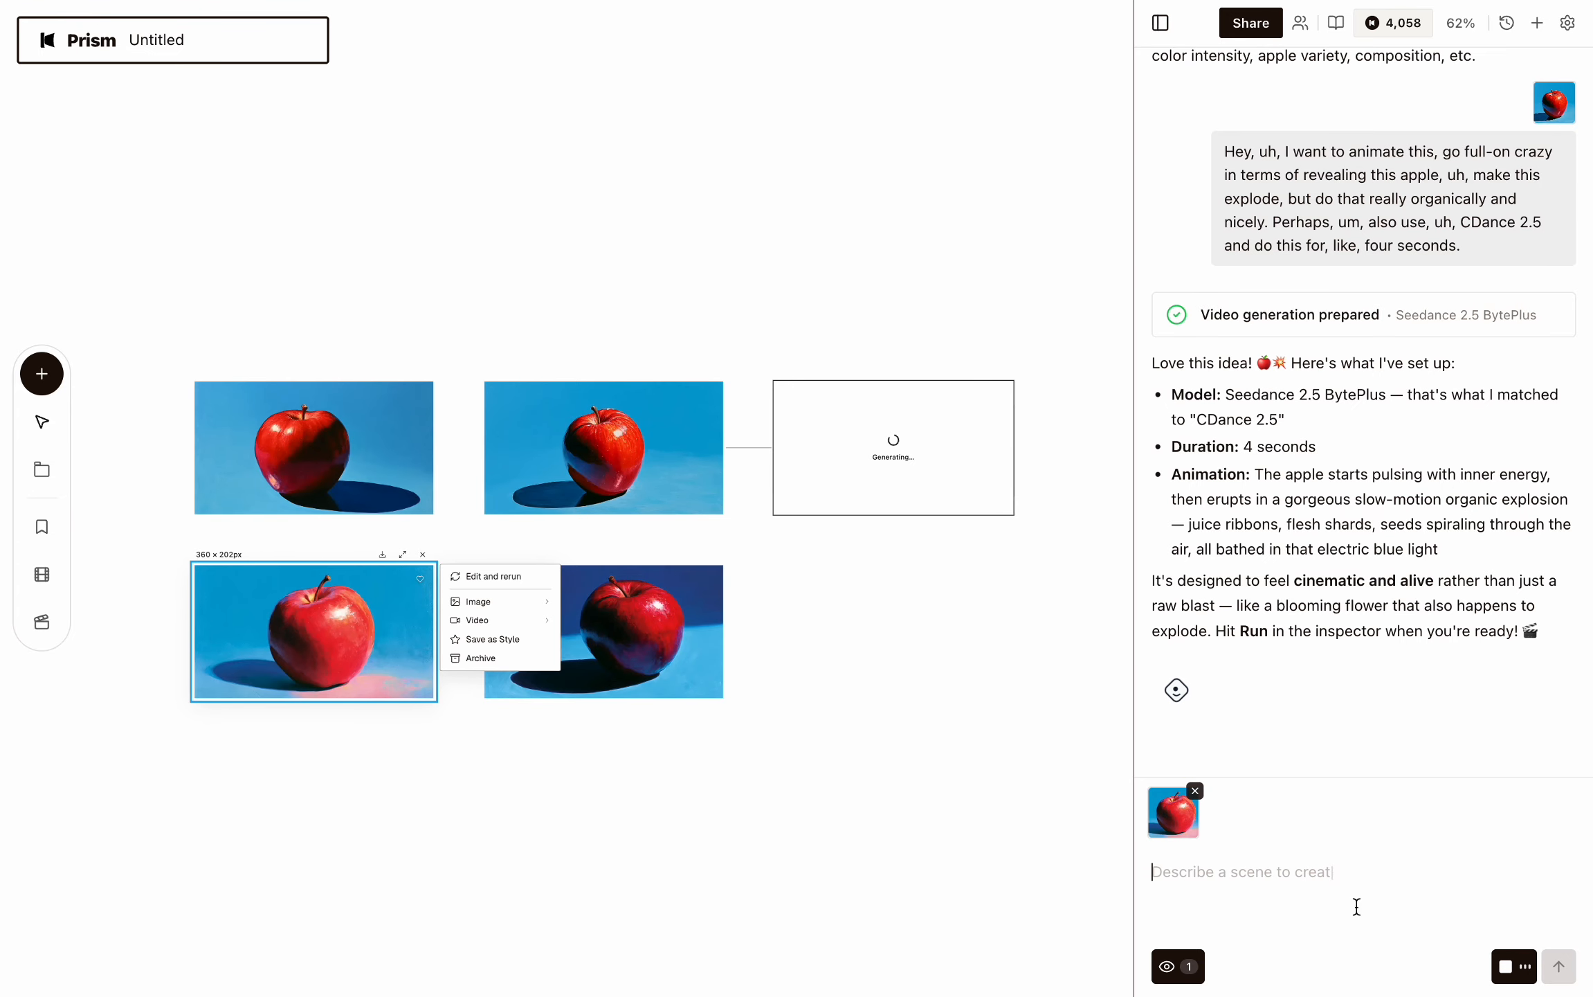
{"action": "left_click", "coordinate": [1495, 961]}
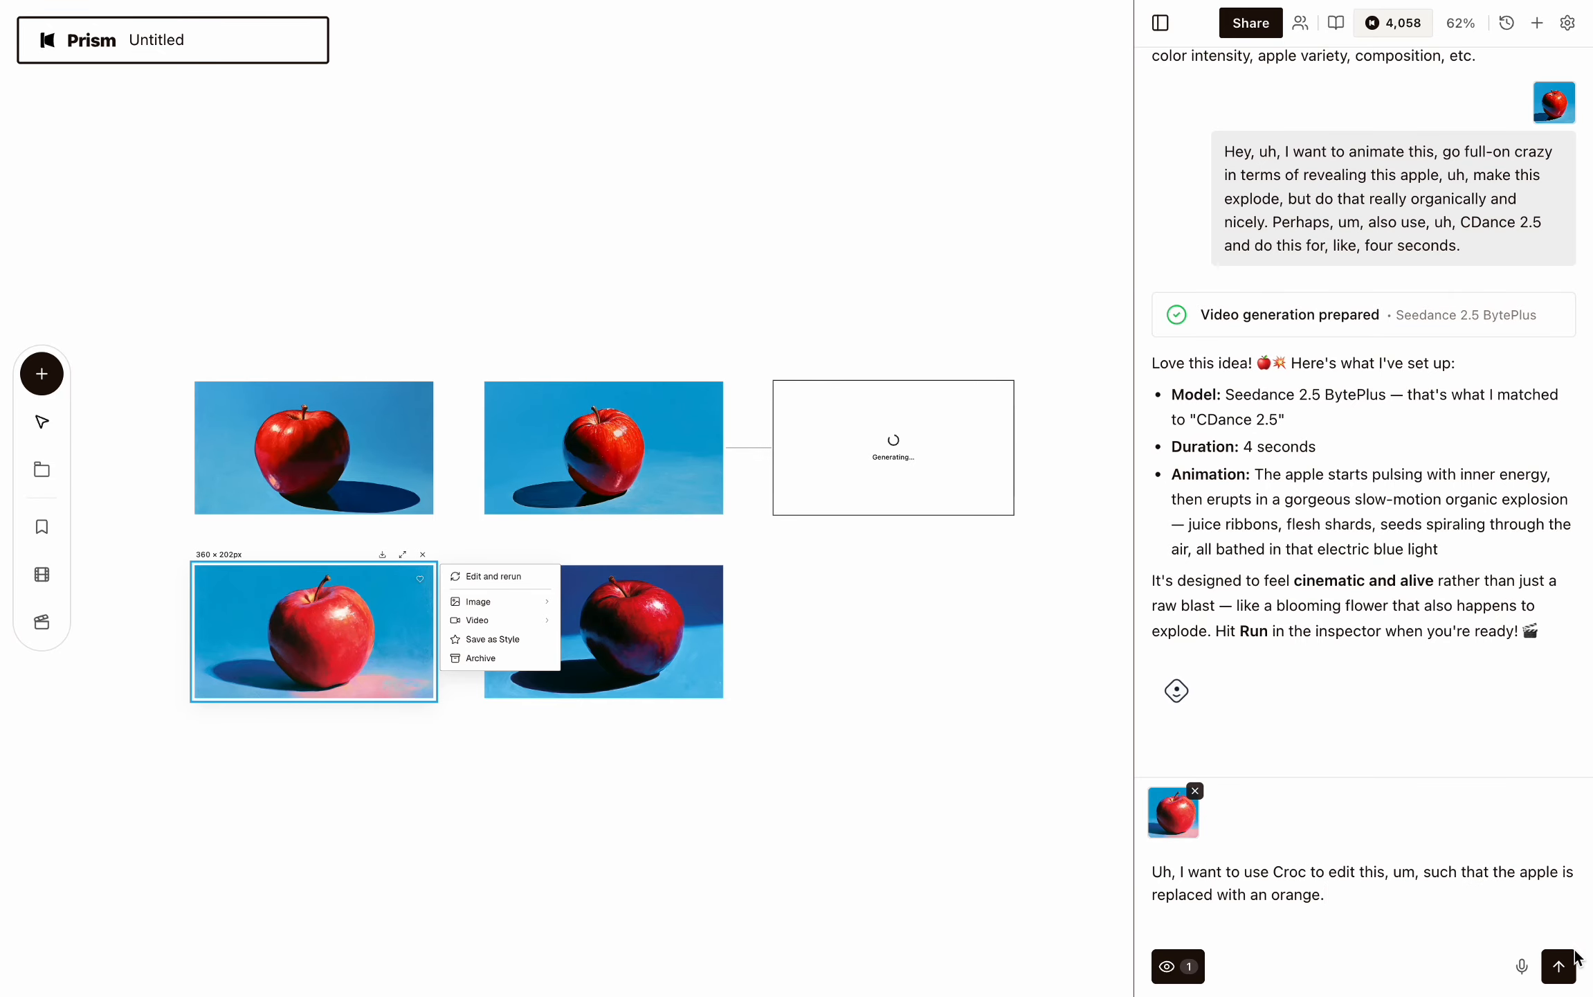
{"action": "left_click", "coordinate": [1558, 966]}
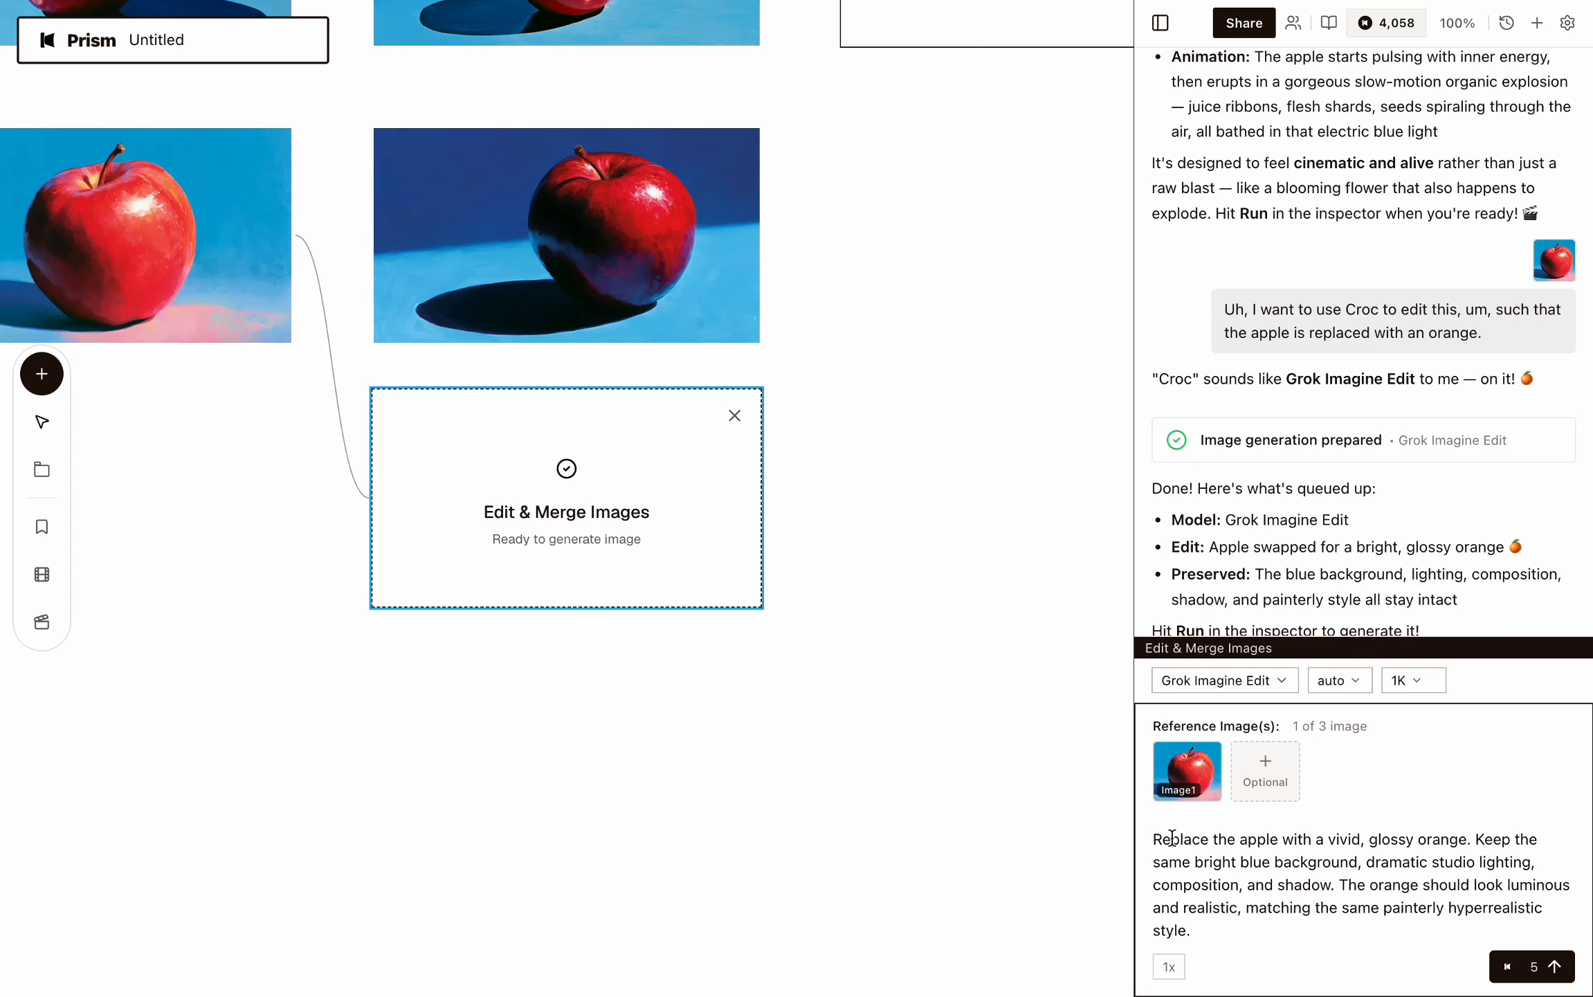
Review the orange replacement prompt, set the resolution to 2K and run the Grok Imagine Edit generation.
{"action": "left_click_drag", "start_coordinate": [1155, 839], "coordinate": [1374, 926]}
{"action": "left_click", "coordinate": [1342, 898]}
{"action": "left_click", "coordinate": [1330, 682]}
{"action": "left_click", "coordinate": [1331, 682]}
{"action": "left_click", "coordinate": [1411, 682]}
{"action": "left_click", "coordinate": [1400, 646]}
{"action": "left_click", "coordinate": [1534, 974]}
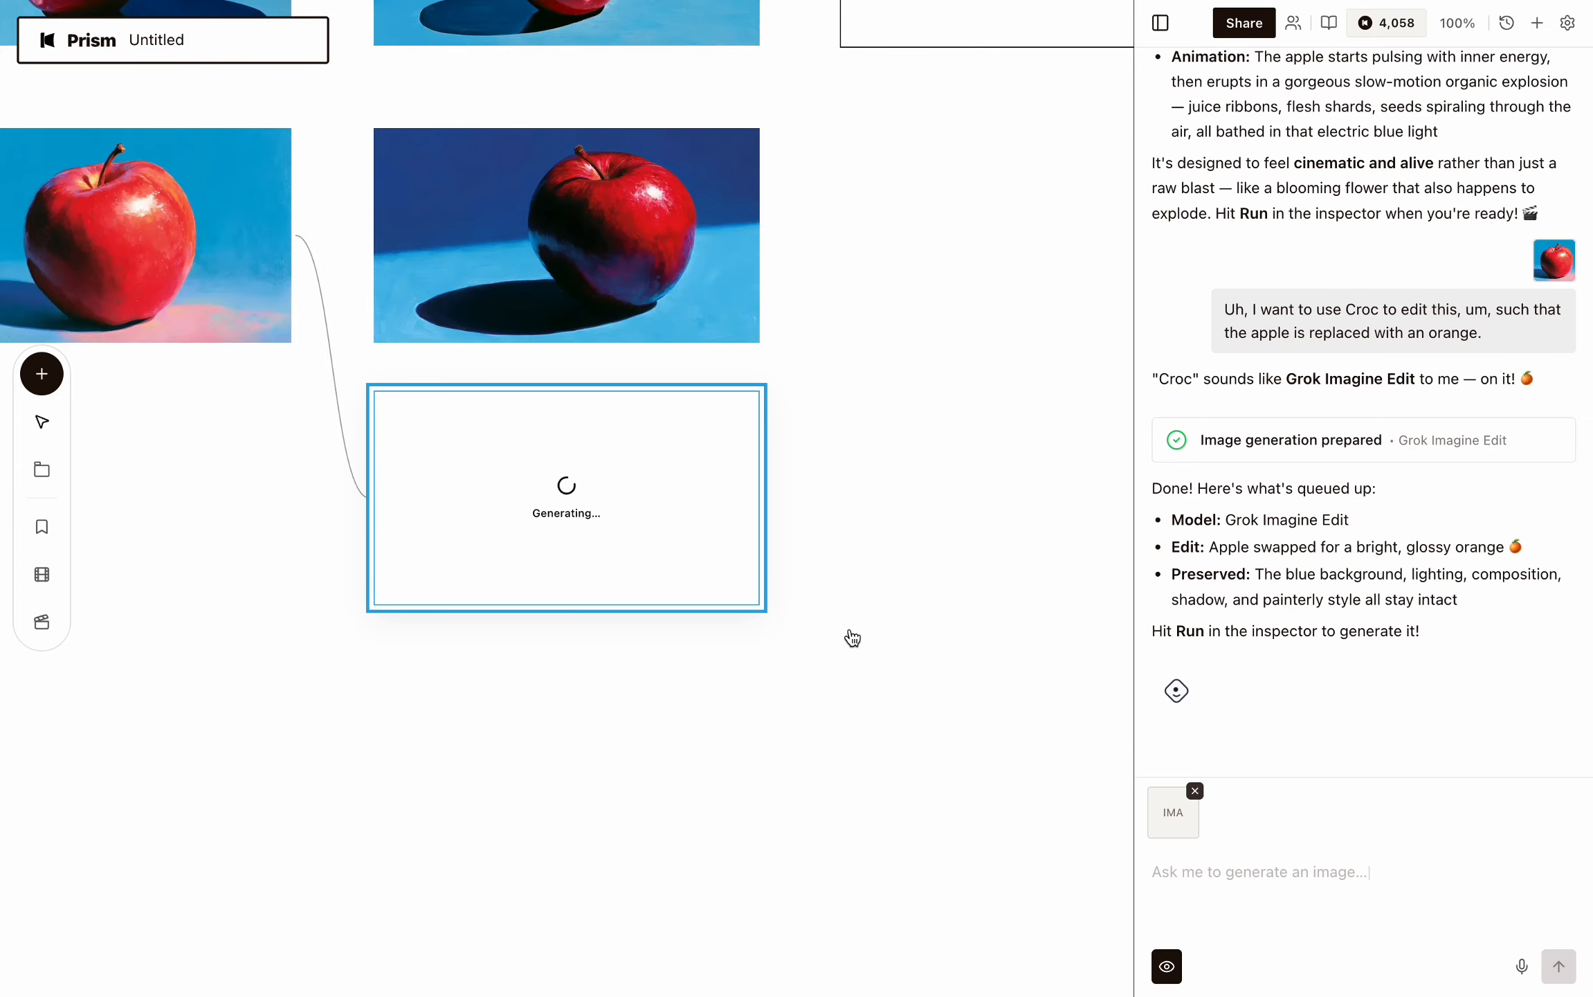
Open the generated orange image on the canvas to inspect its details.
{"action": "scroll", "coordinate": [851, 637], "scroll_direction": "up", "scroll_amount": 4}
{"action": "scroll", "coordinate": [851, 636], "scroll_direction": "down", "scroll_amount": 3}
{"action": "scroll", "coordinate": [852, 636], "scroll_direction": "right", "scroll_amount": 1}
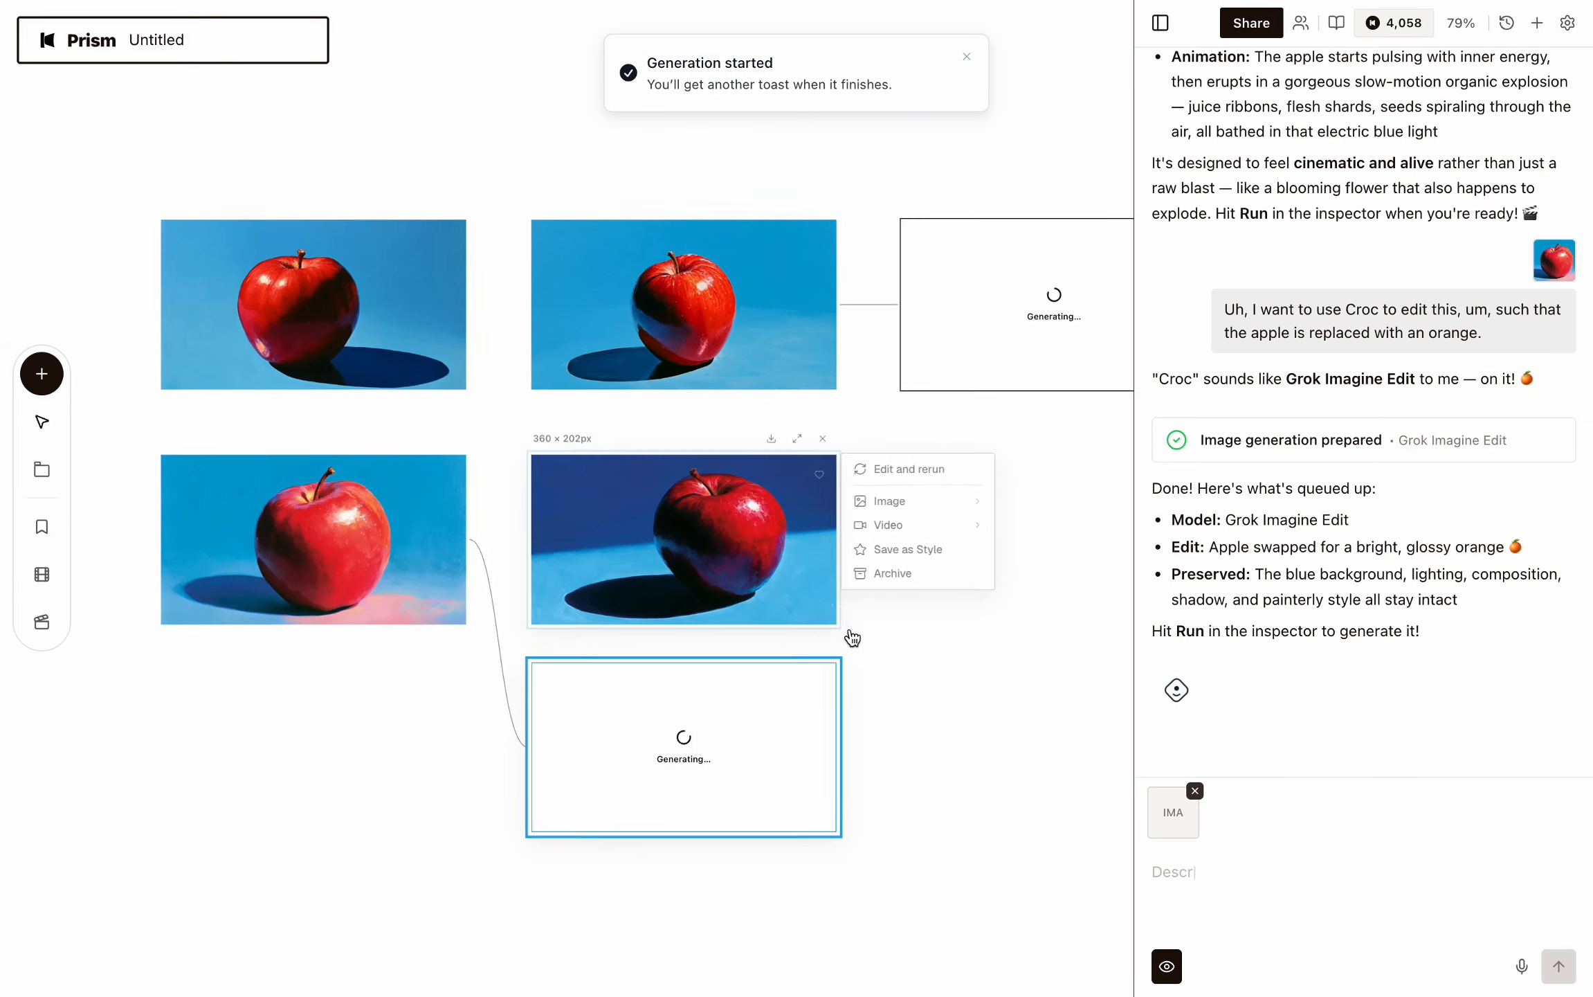
{"action": "scroll", "coordinate": [997, 723], "scroll_direction": "right", "scroll_amount": 1}
{"action": "scroll", "coordinate": [998, 723], "scroll_direction": "down", "scroll_amount": 1}
{"action": "scroll", "coordinate": [998, 722], "scroll_direction": "right", "scroll_amount": 1}
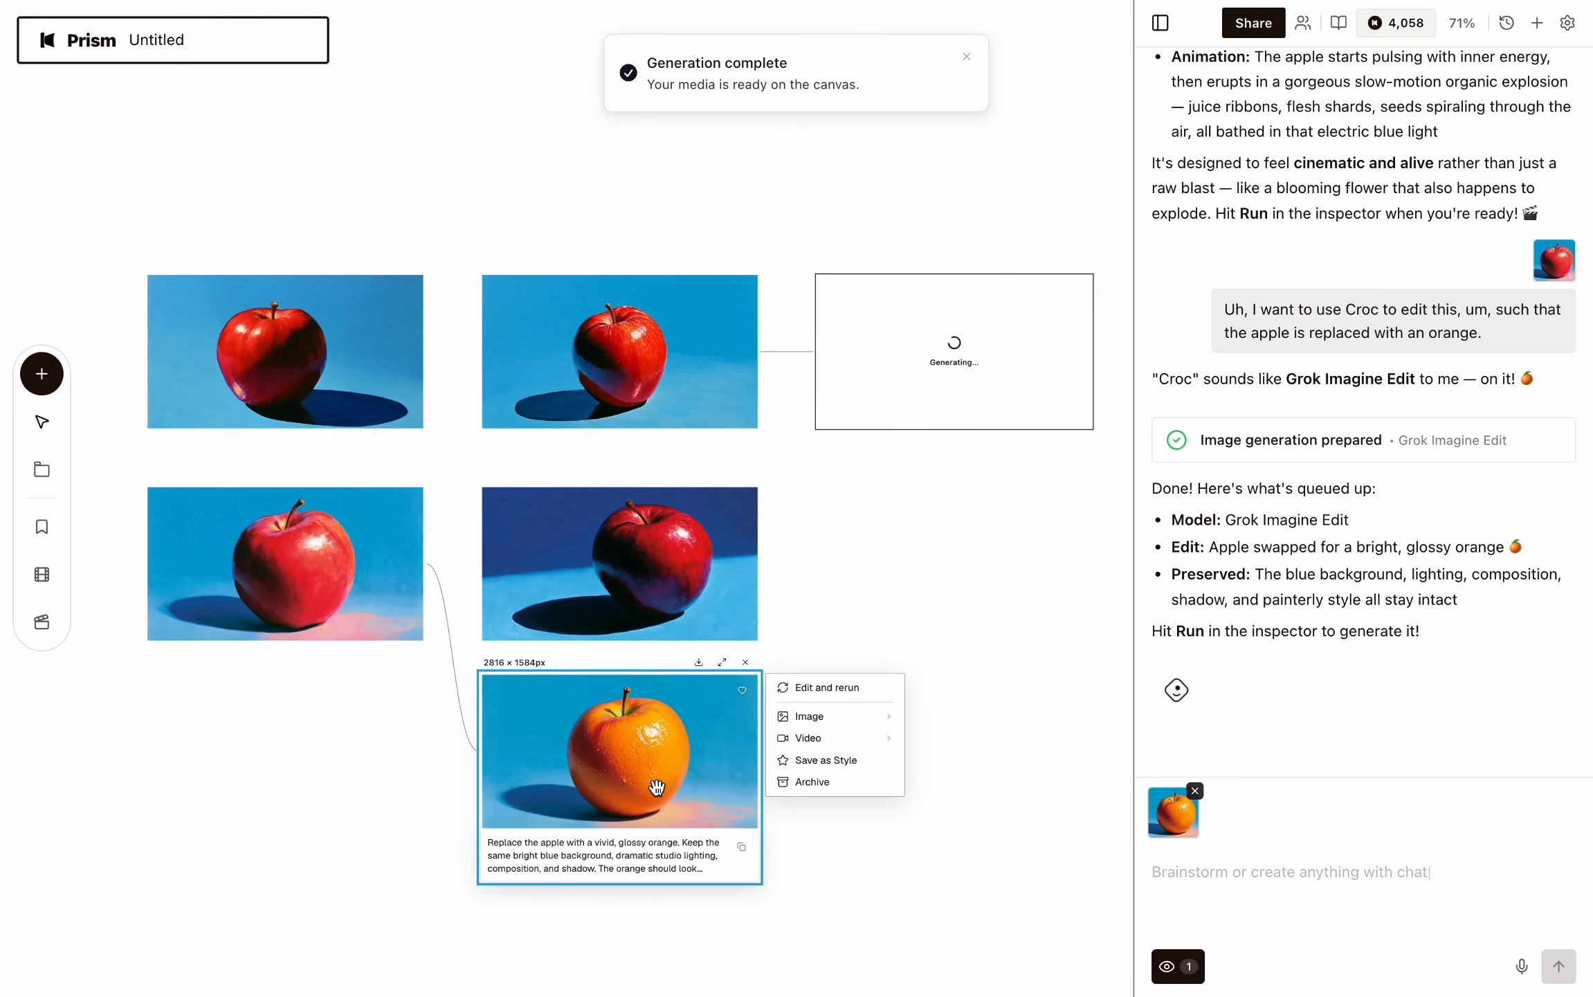
{"action": "left_click", "coordinate": [612, 768]}
{"action": "double_click", "coordinate": [612, 768]}
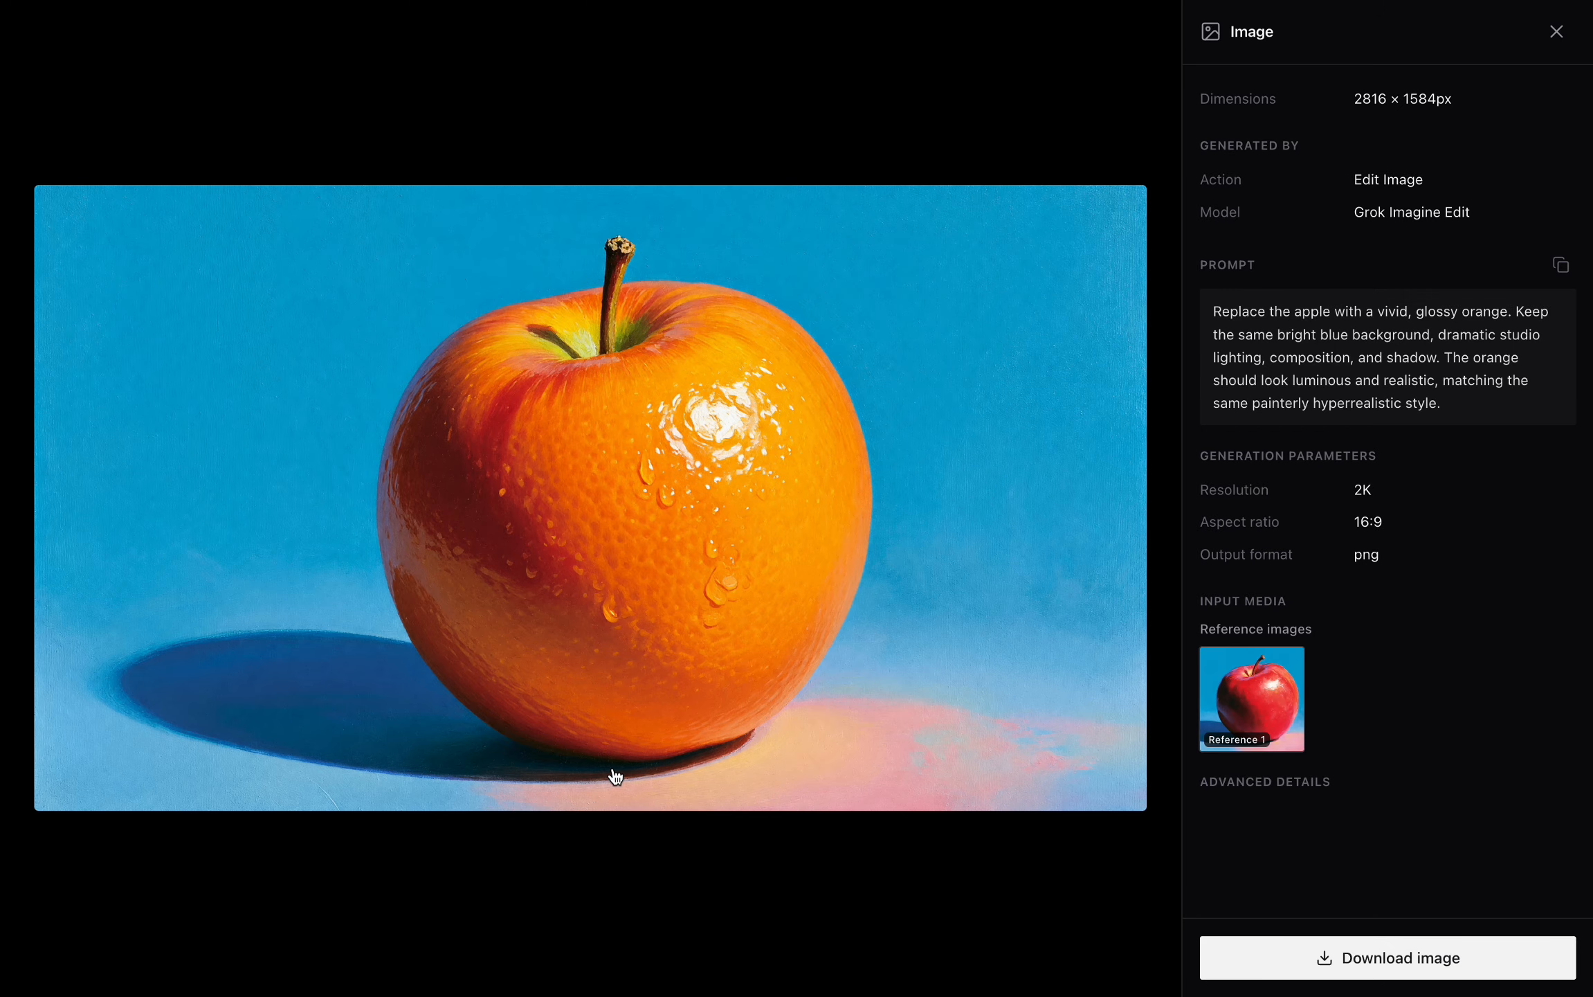
{"action": "key", "text": "Escape"}
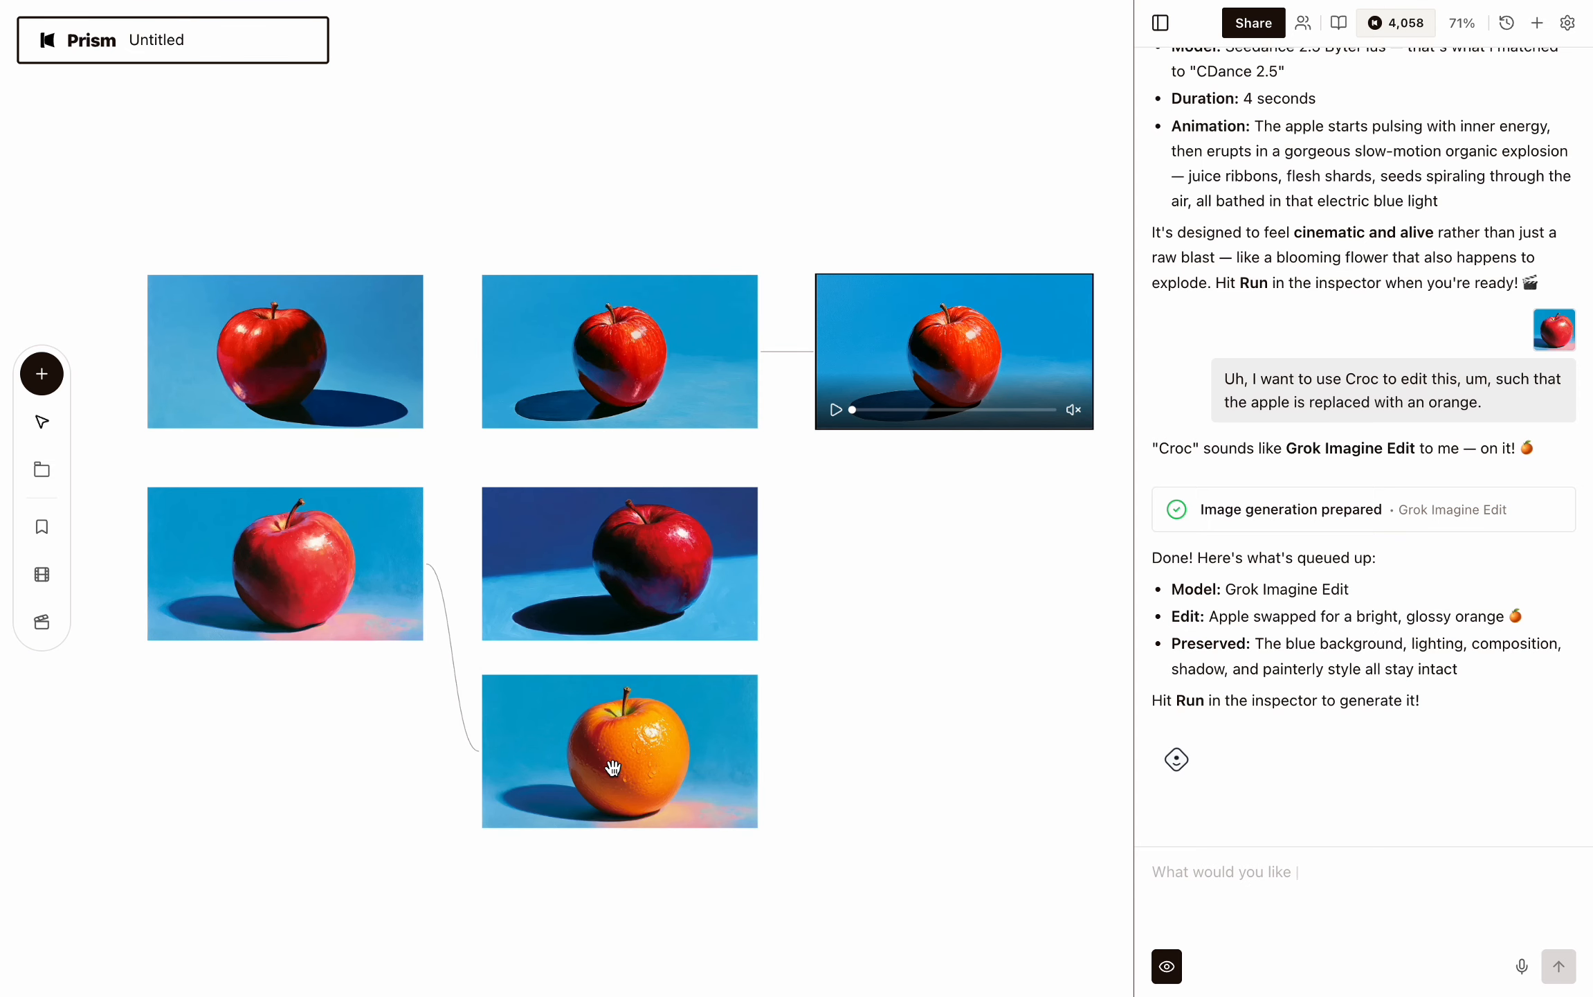
Select the orange-edited image and dictate a request to fix it so the apple is fully replaced with an orange fruit.
{"action": "left_click", "coordinate": [621, 790]}
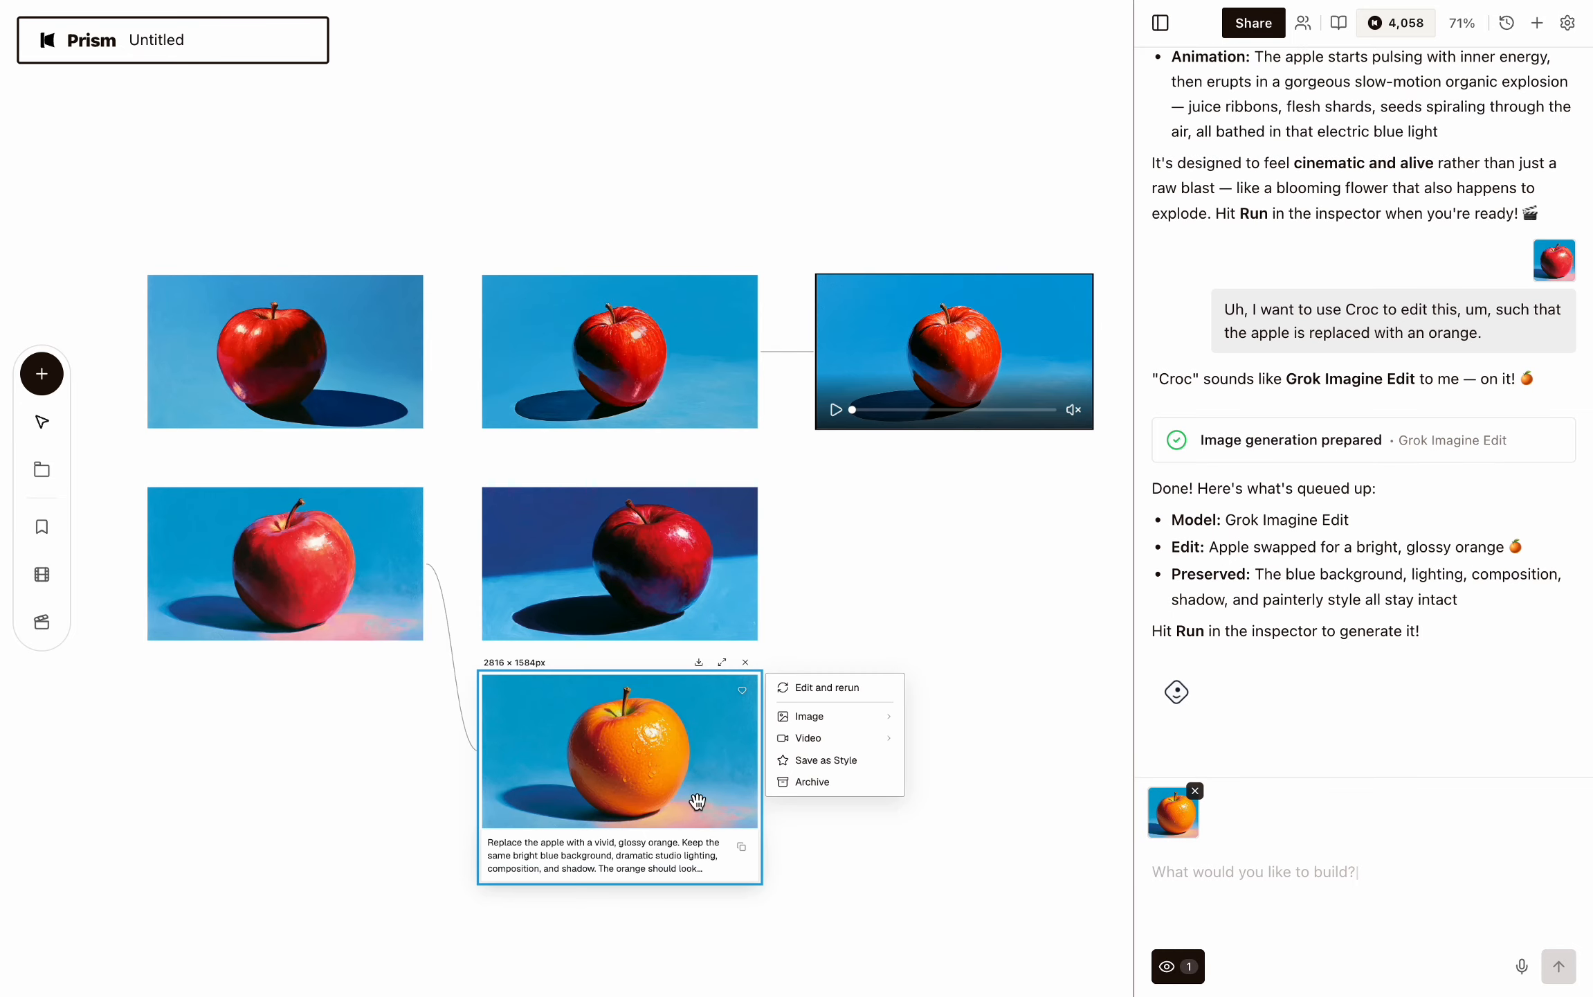
{"action": "left_click", "coordinate": [1522, 966]}
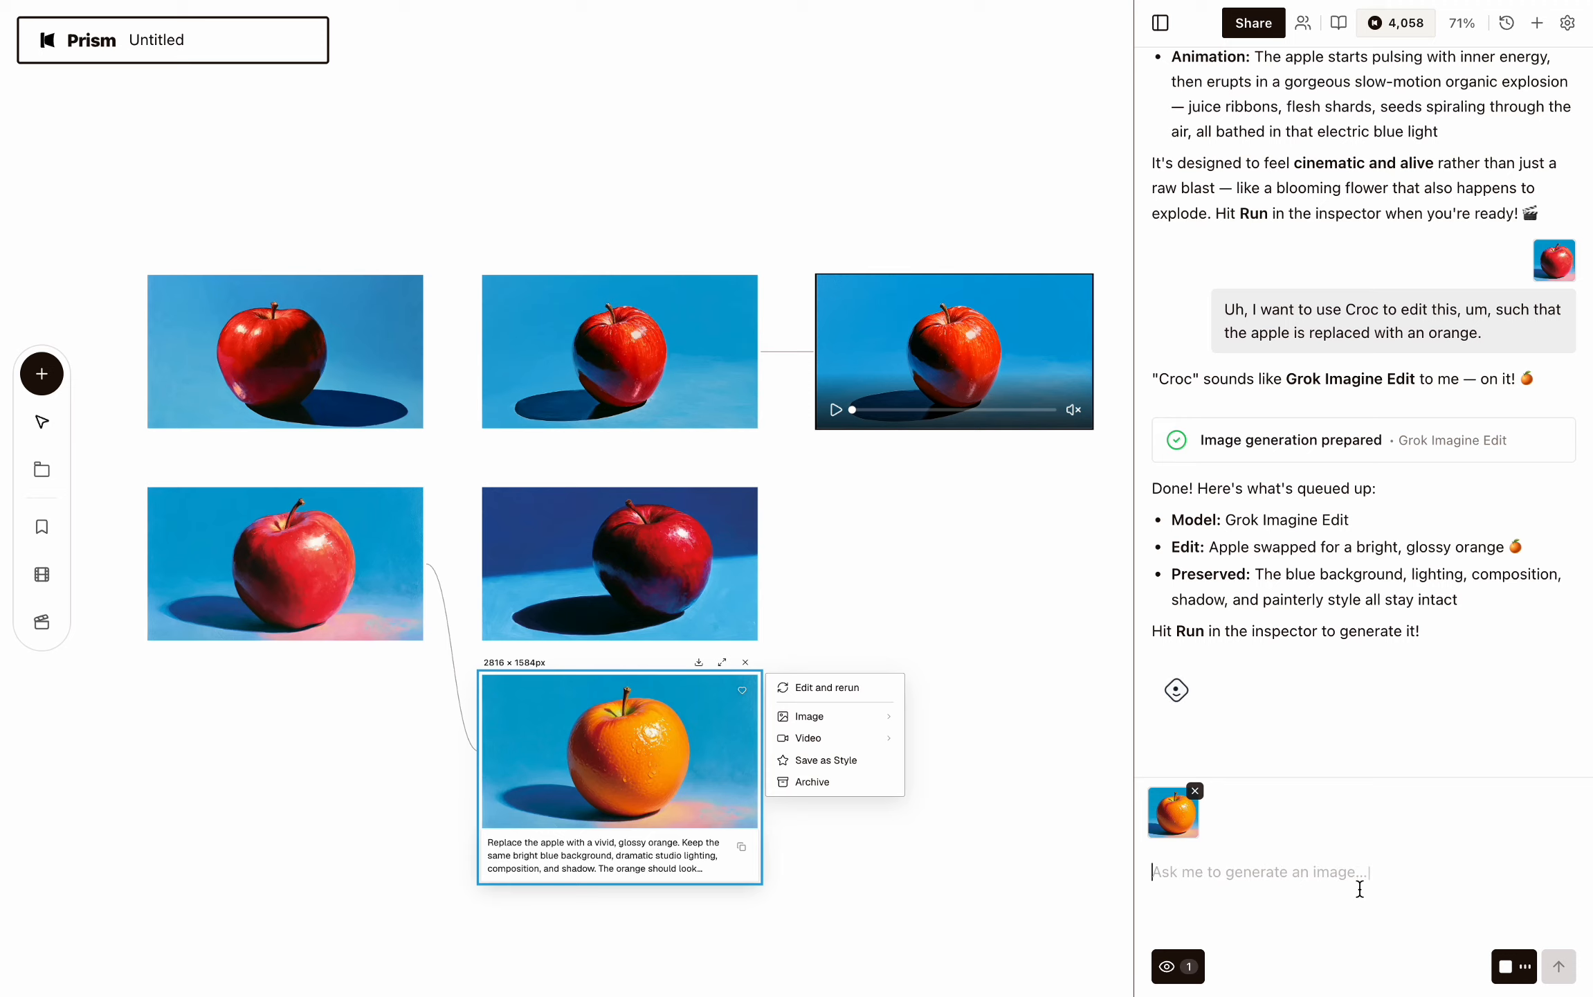
{"action": "left_click", "coordinate": [1503, 966]}
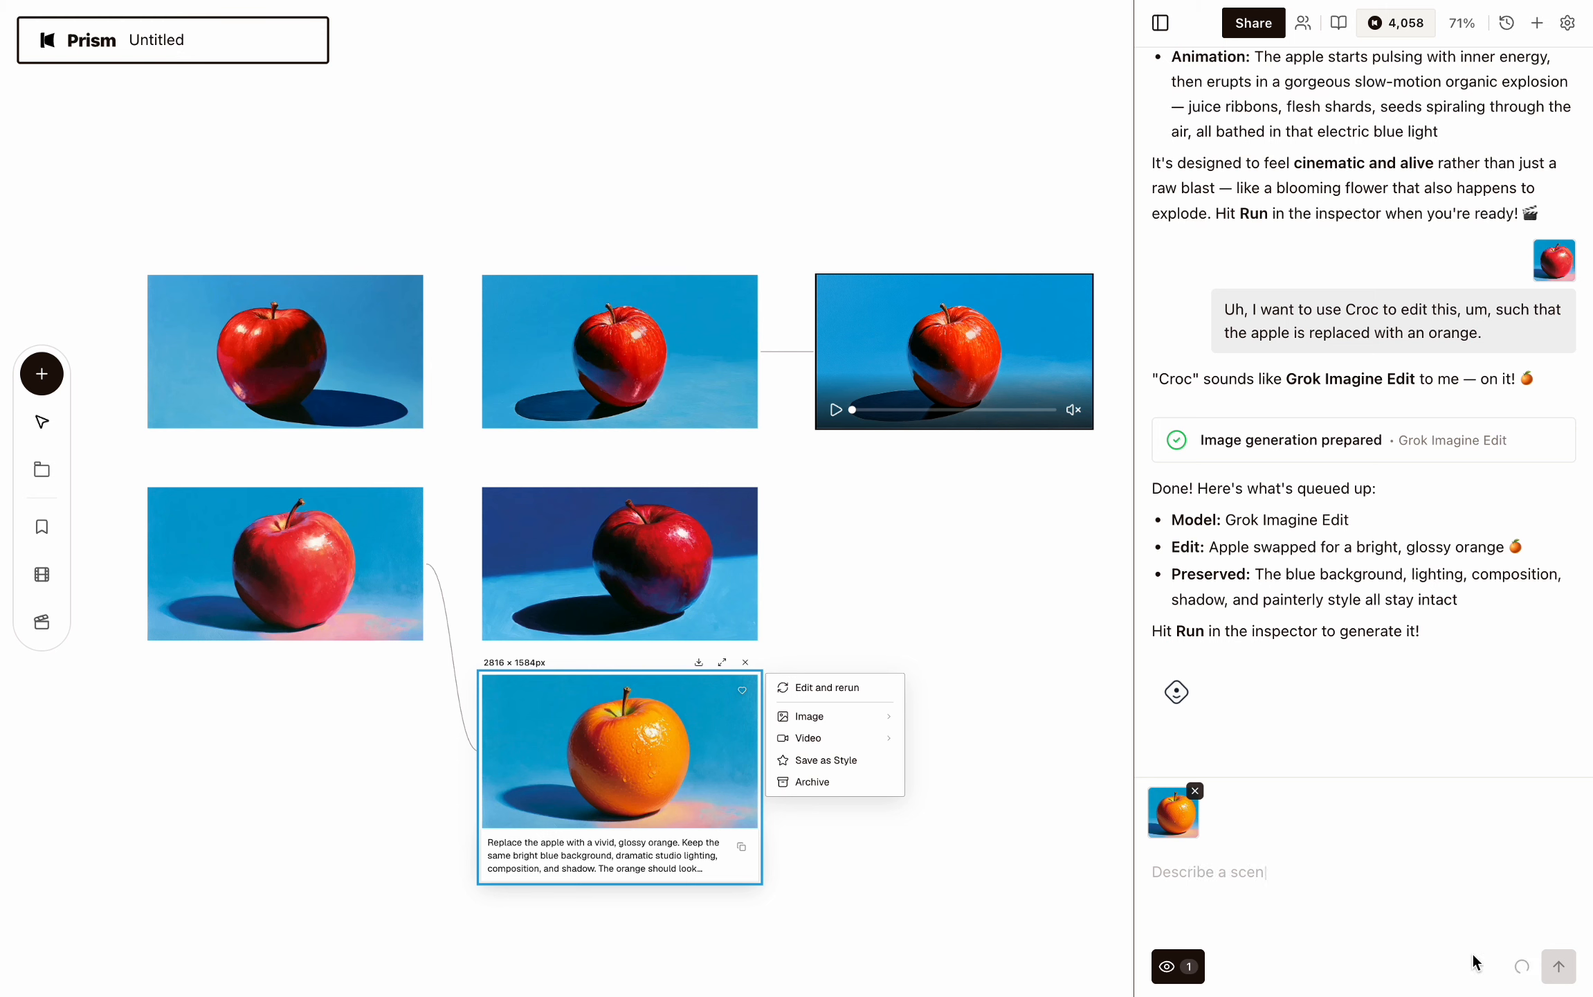
{"action": "left_click", "coordinate": [1563, 967]}
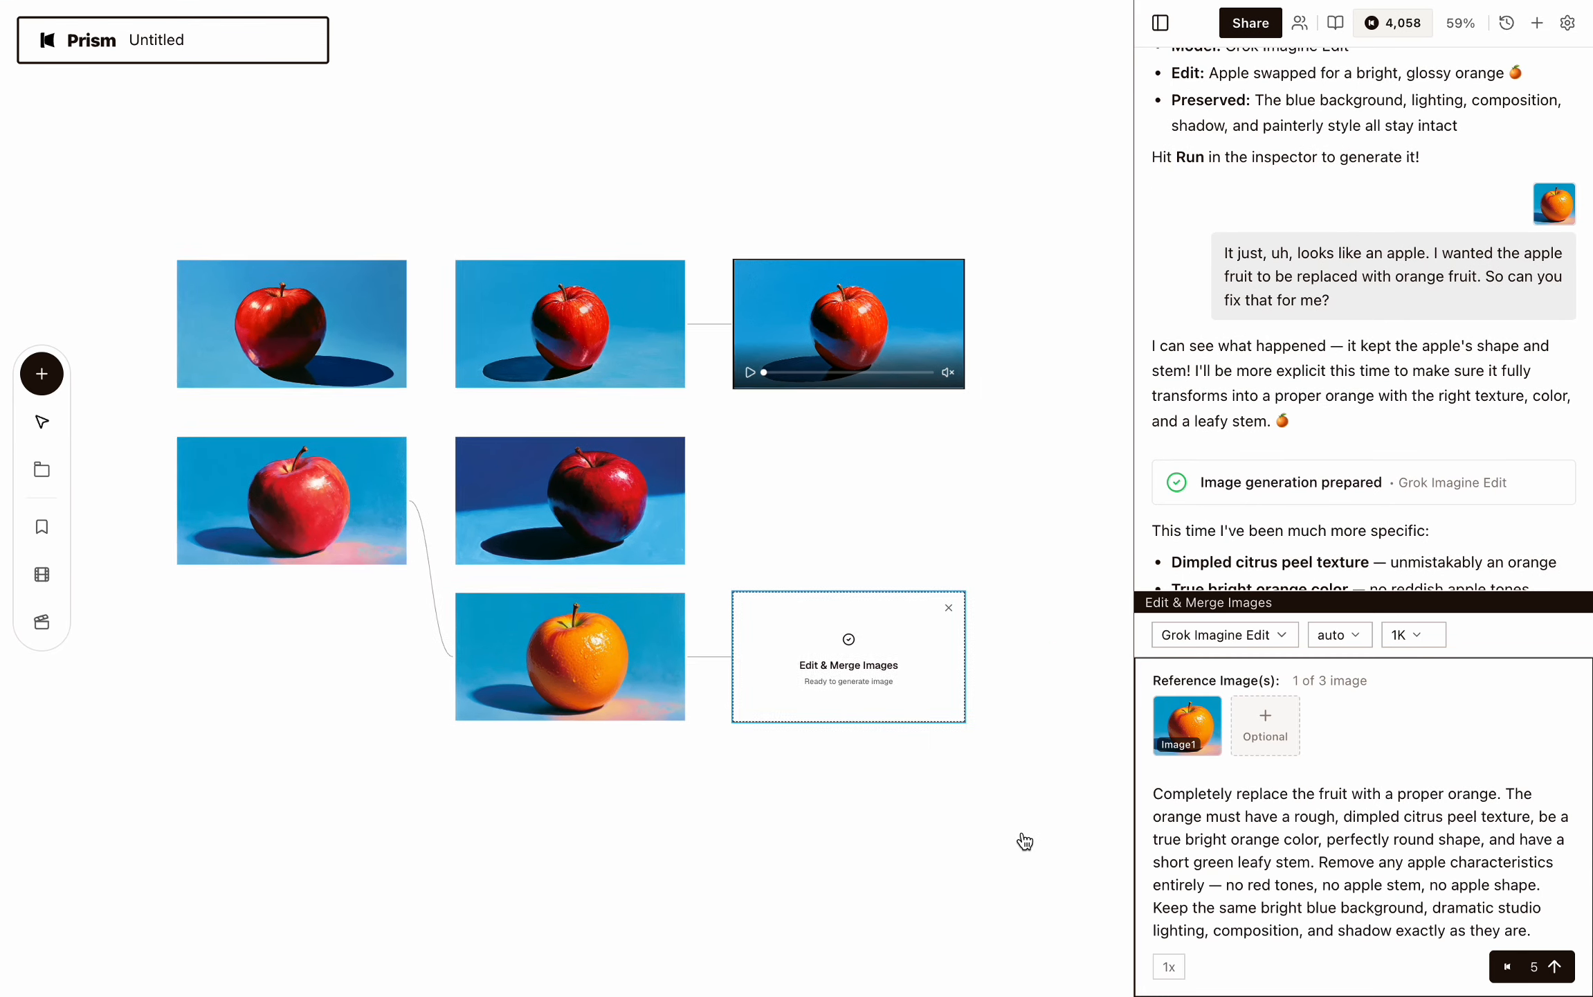
Browse the image model options for the edit, keeping Grok Imagine Edit.
{"action": "left_click", "coordinate": [1218, 637]}
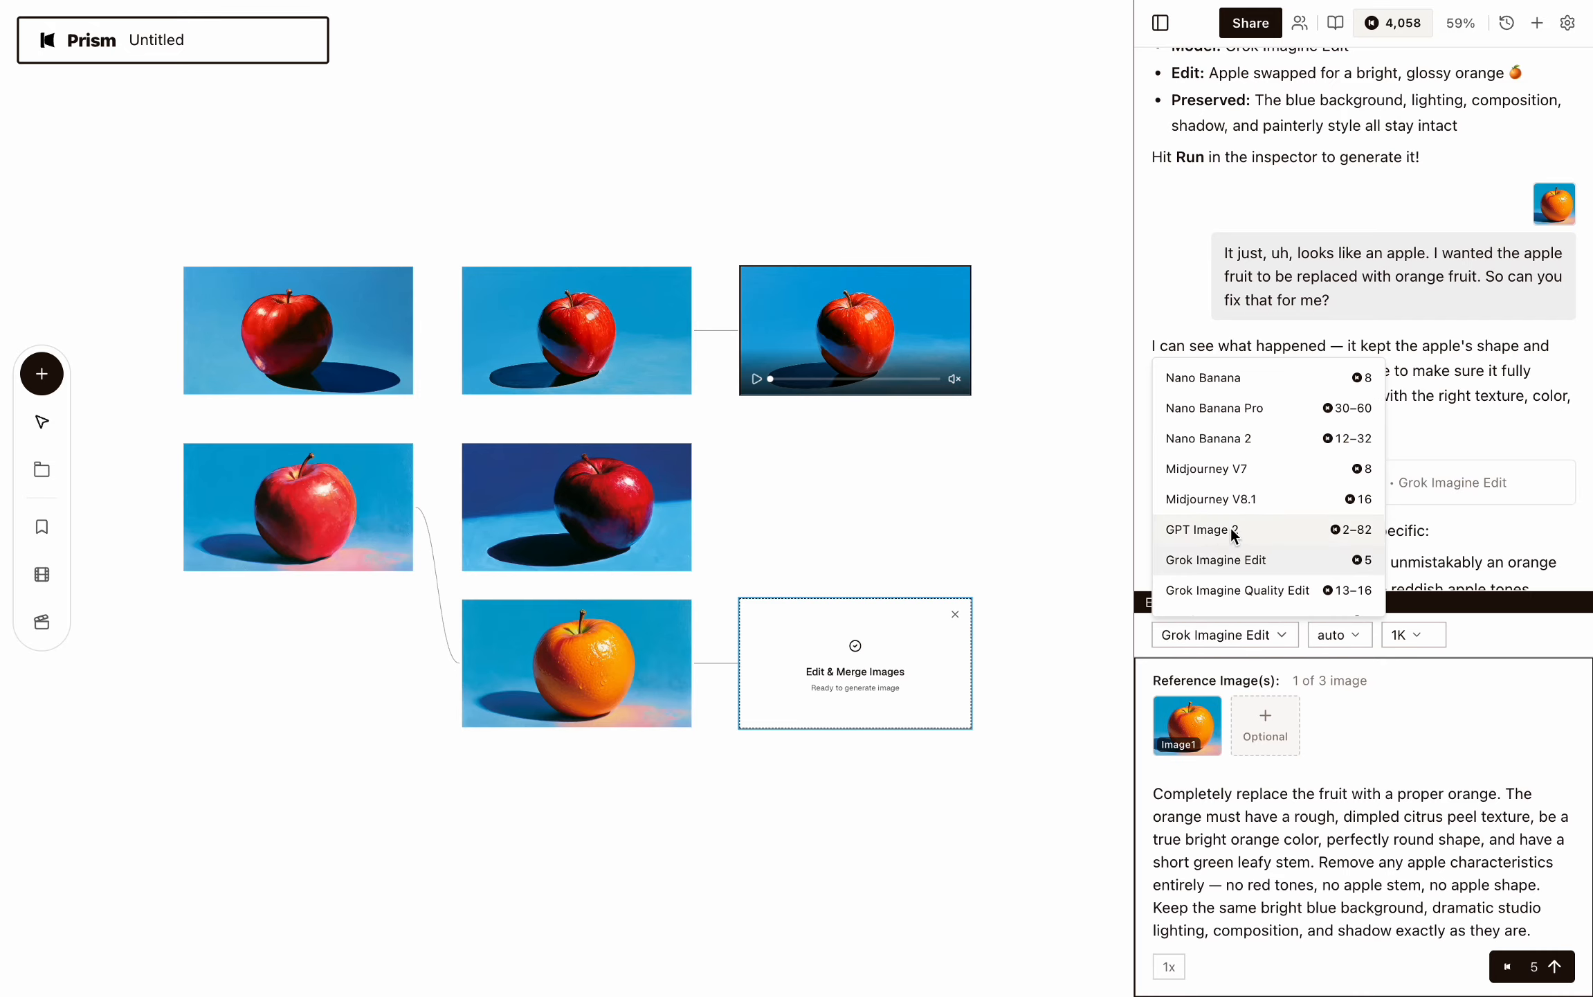
{"action": "scroll", "coordinate": [1232, 528], "scroll_direction": "down", "scroll_amount": 1}
{"action": "scroll", "coordinate": [1232, 528], "scroll_direction": "up", "scroll_amount": 1}
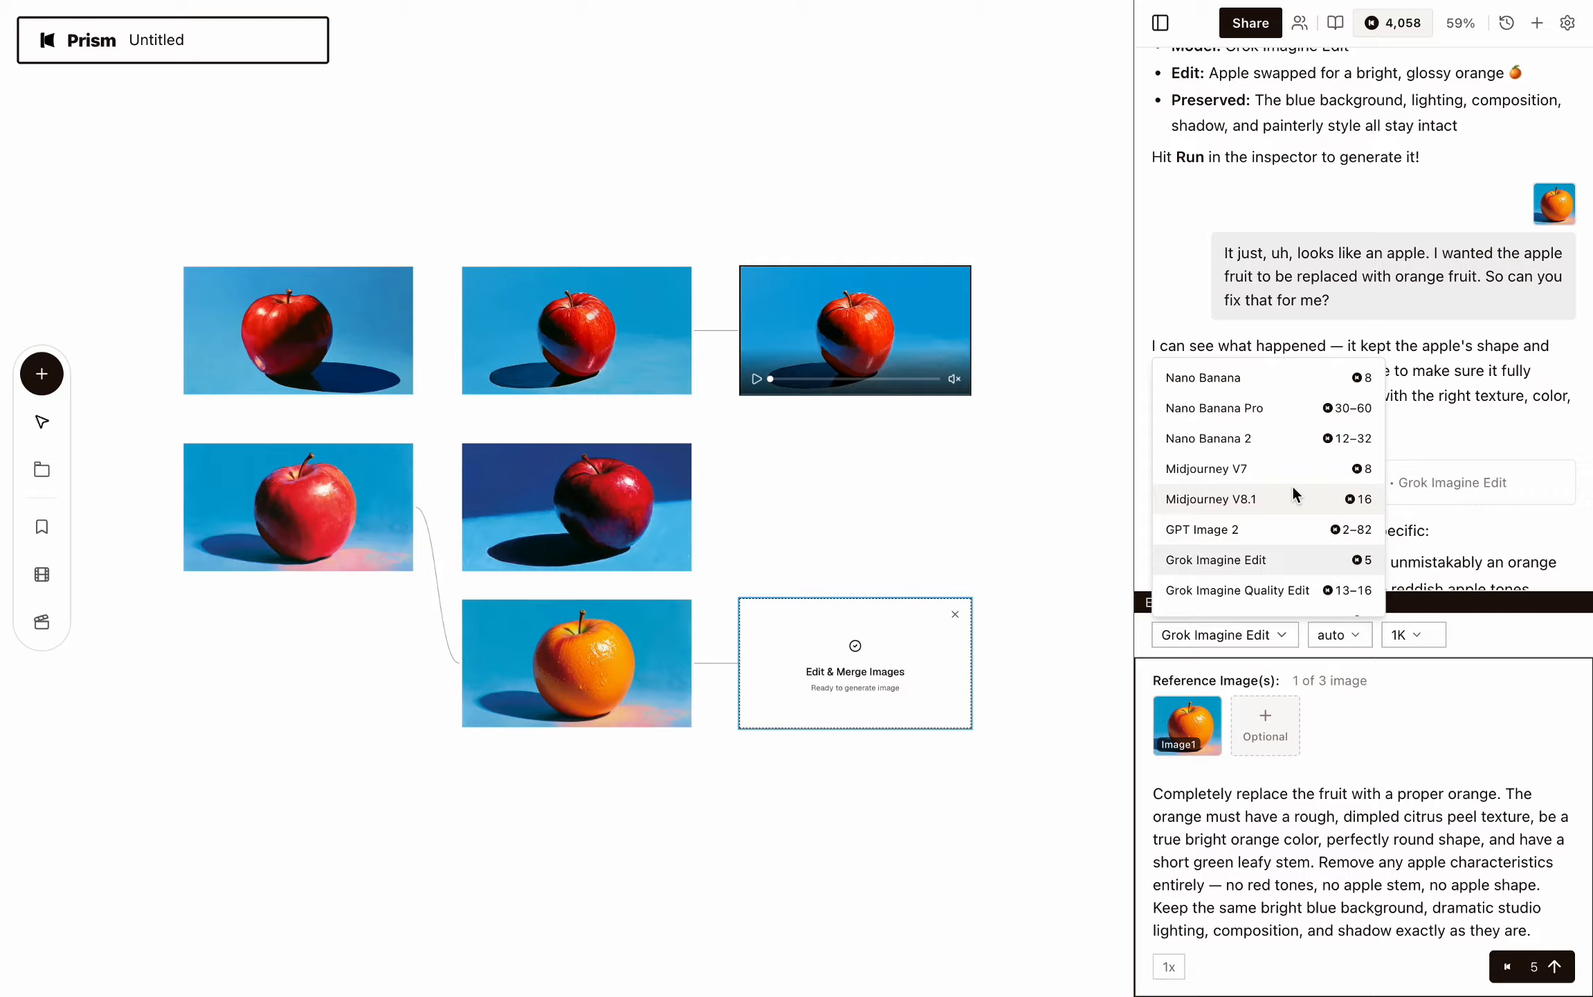
{"action": "scroll", "coordinate": [1292, 485], "scroll_direction": "down", "scroll_amount": 3}
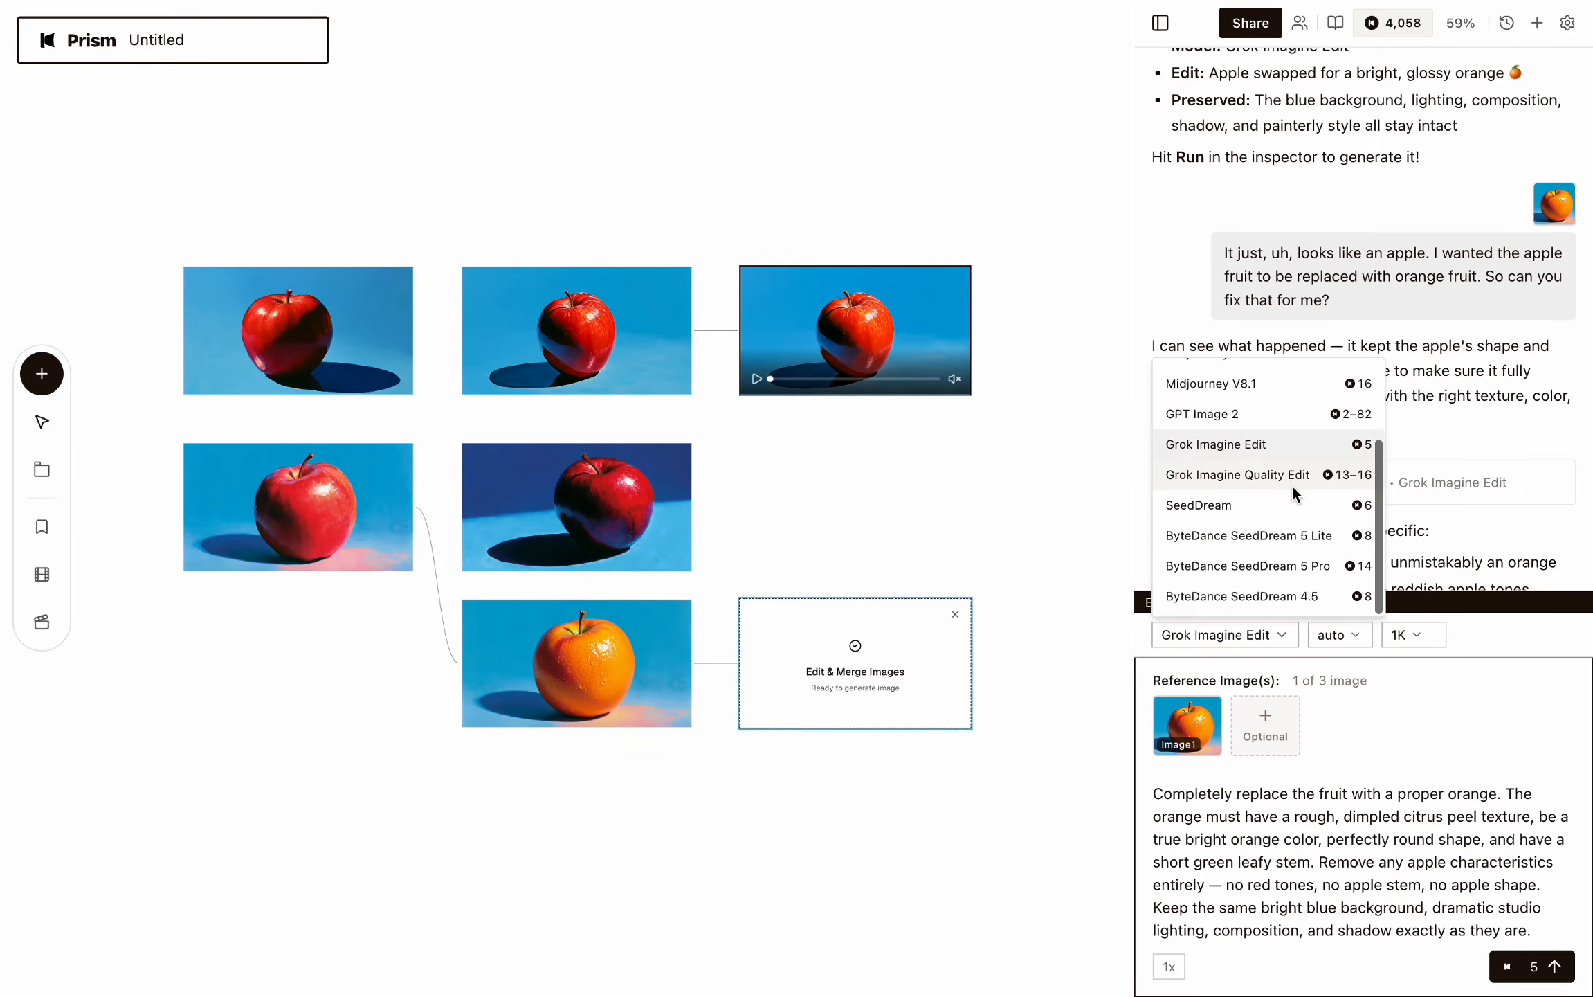
{"action": "scroll", "coordinate": [1263, 451], "scroll_direction": "up", "scroll_amount": 2}
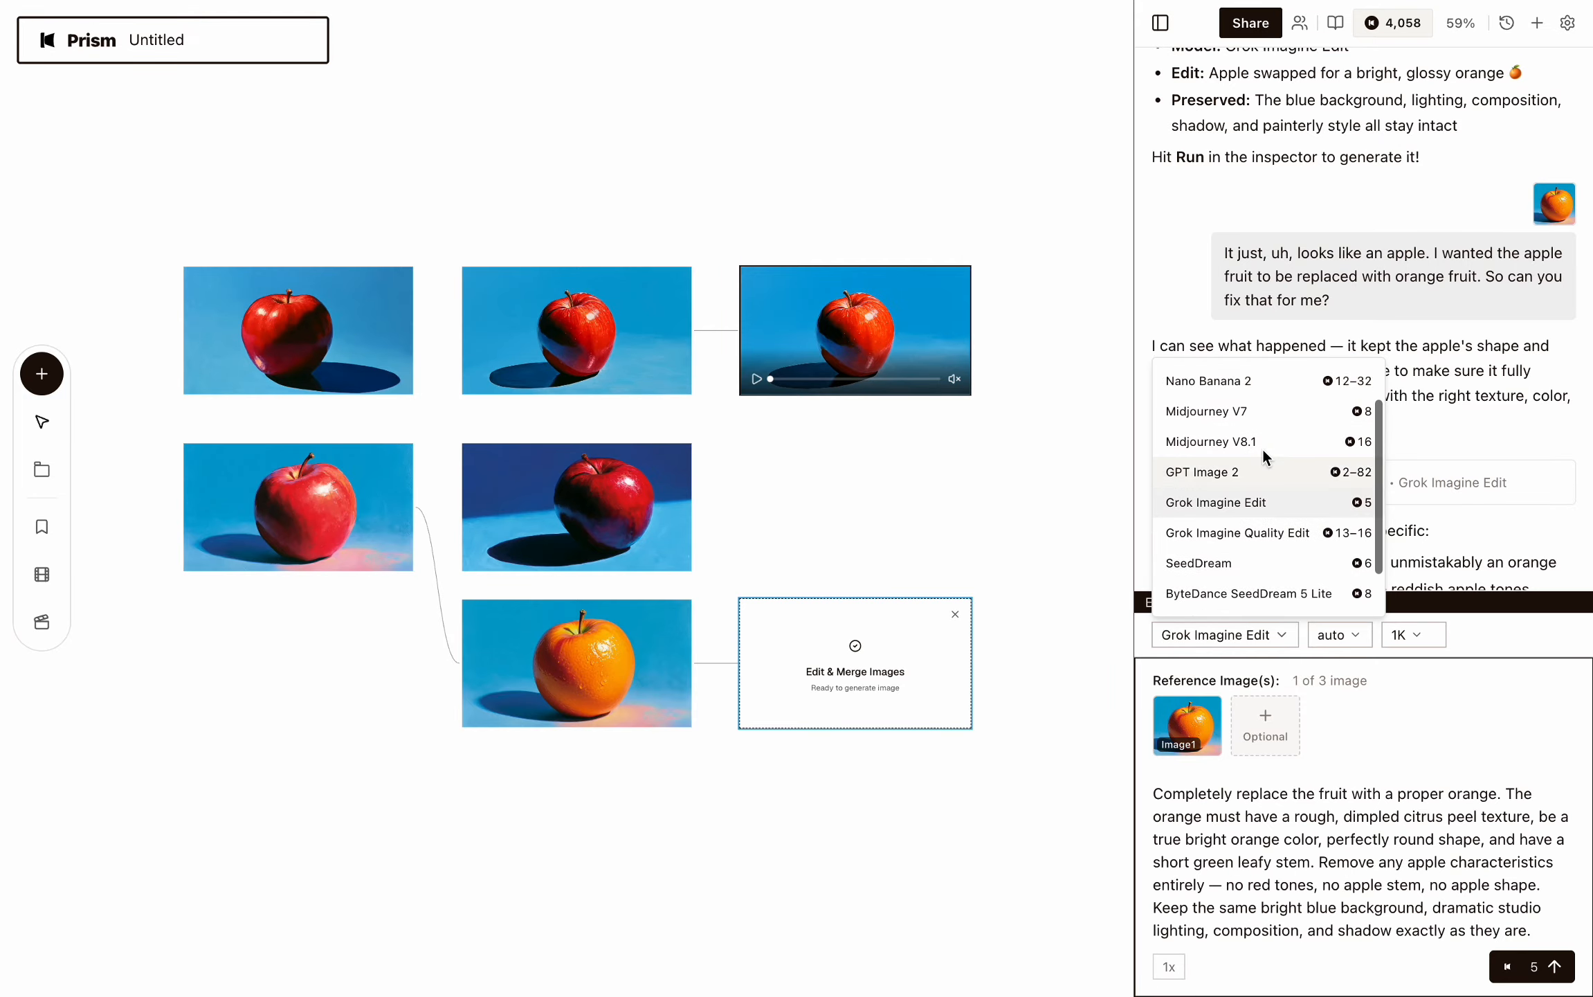
{"action": "scroll", "coordinate": [1262, 447], "scroll_direction": "up", "scroll_amount": 2}
{"action": "scroll", "coordinate": [1262, 447], "scroll_direction": "down", "scroll_amount": 4}
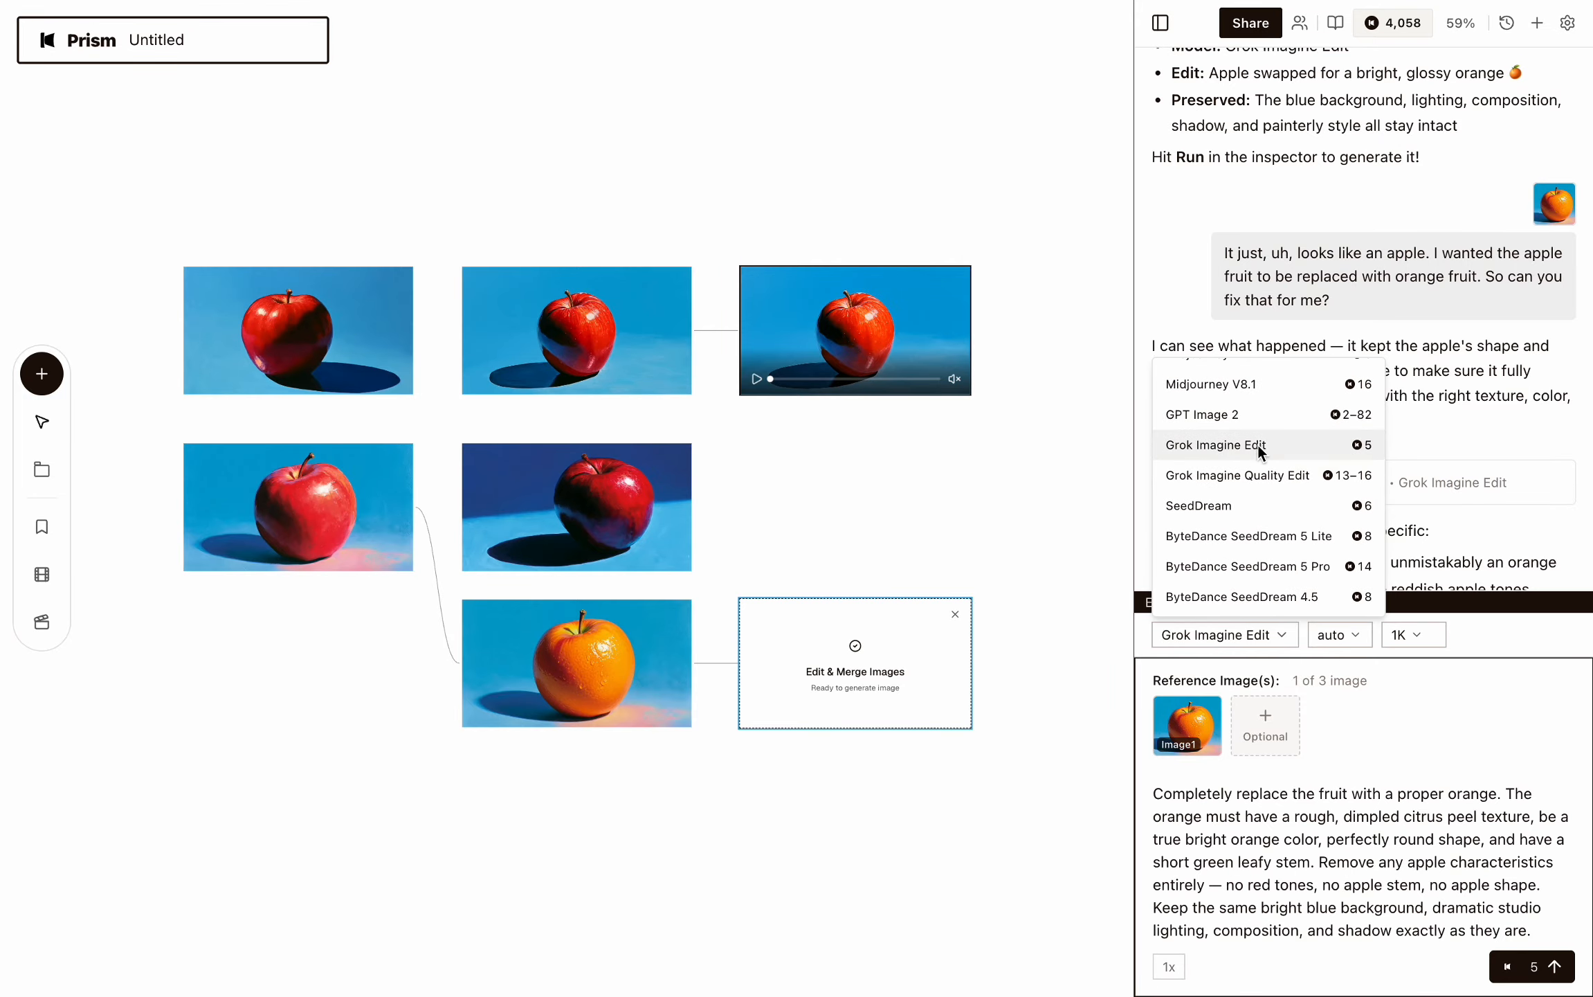
{"action": "left_click", "coordinate": [1256, 446]}
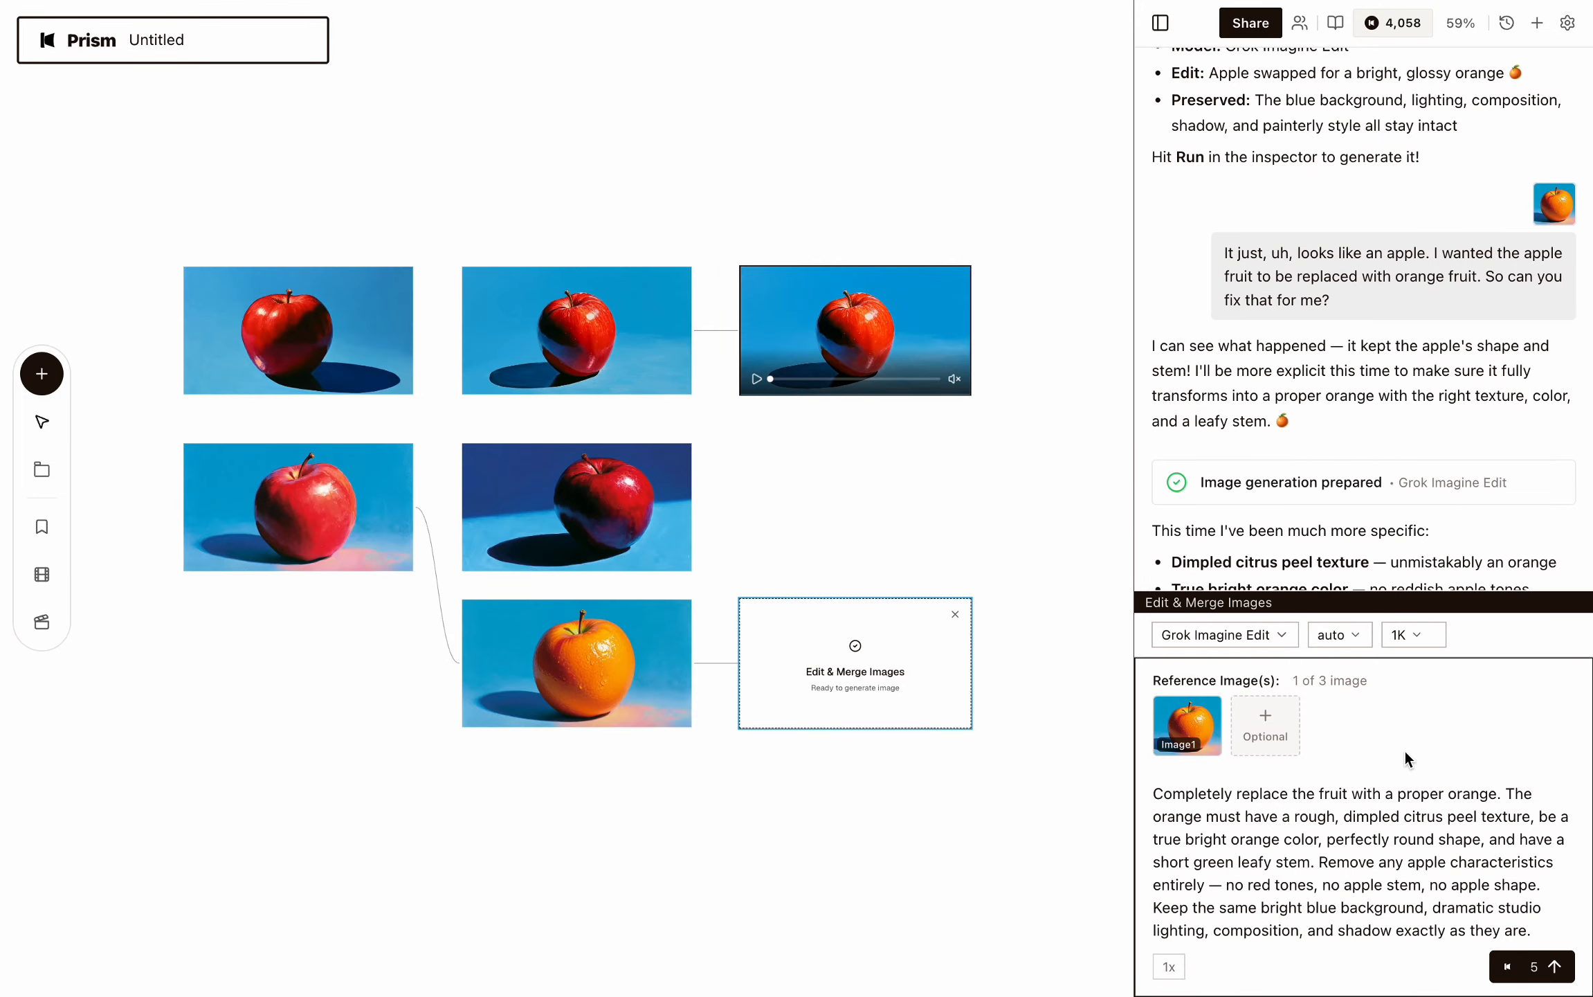
Set the resolution to 2K and run the revised orange edit.
{"action": "left_click", "coordinate": [1402, 634]}
{"action": "left_click", "coordinate": [1397, 597]}
{"action": "left_click", "coordinate": [1523, 954]}
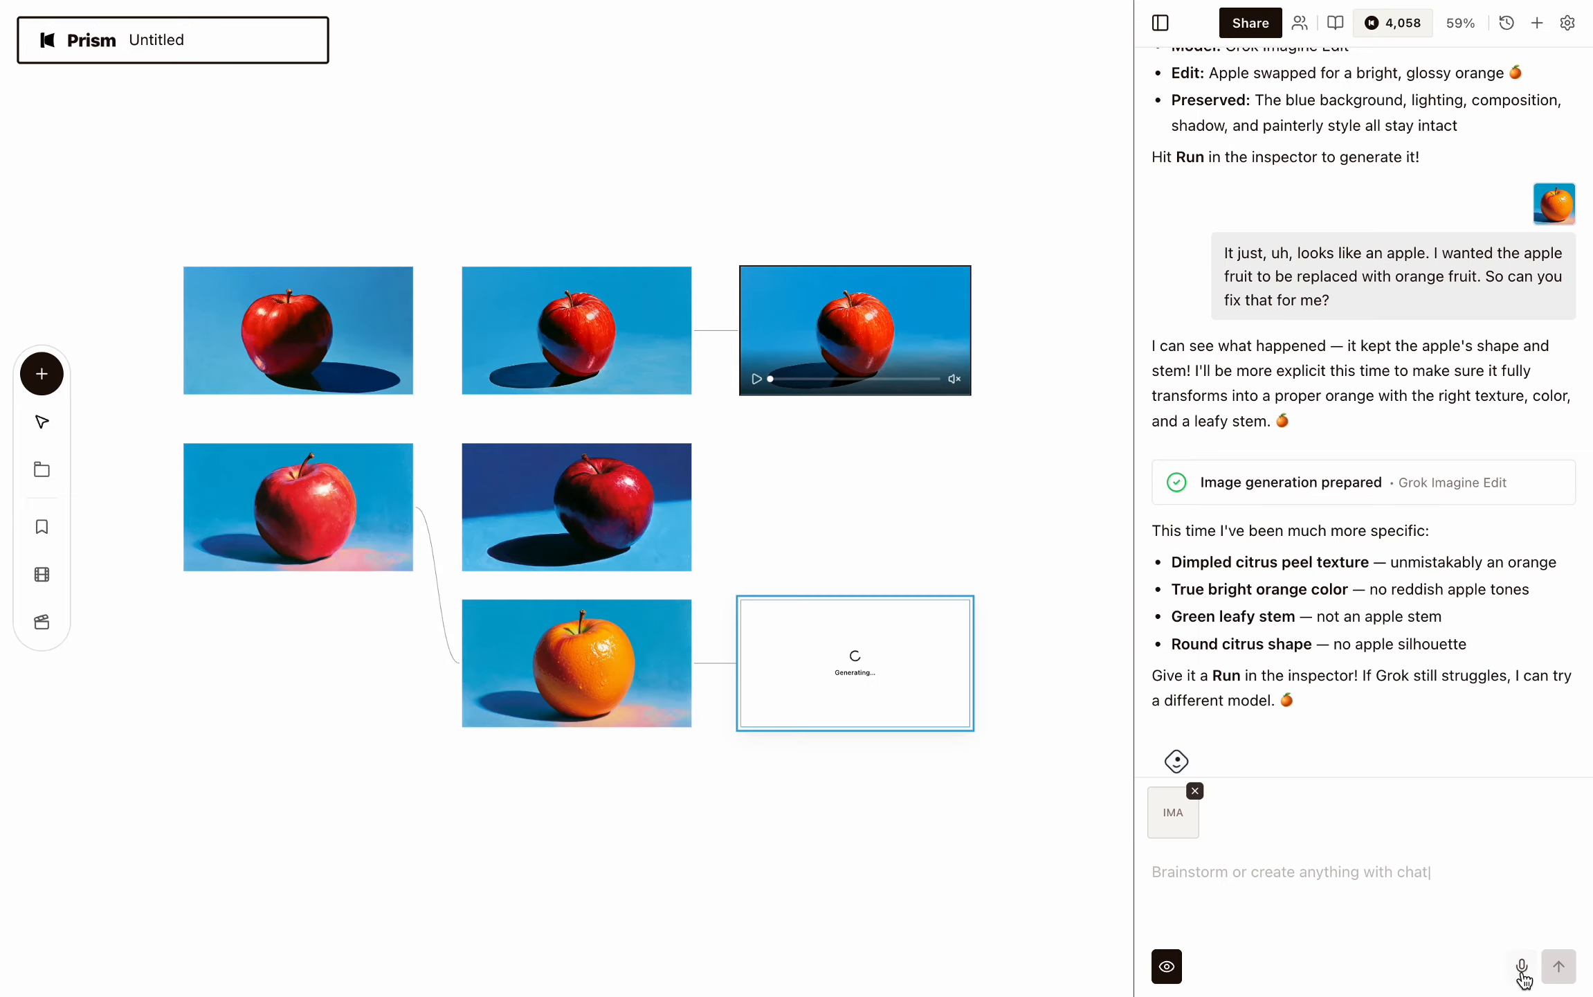
Open the exploding apple video and play it in full screen.
{"action": "double_click", "coordinate": [886, 309]}
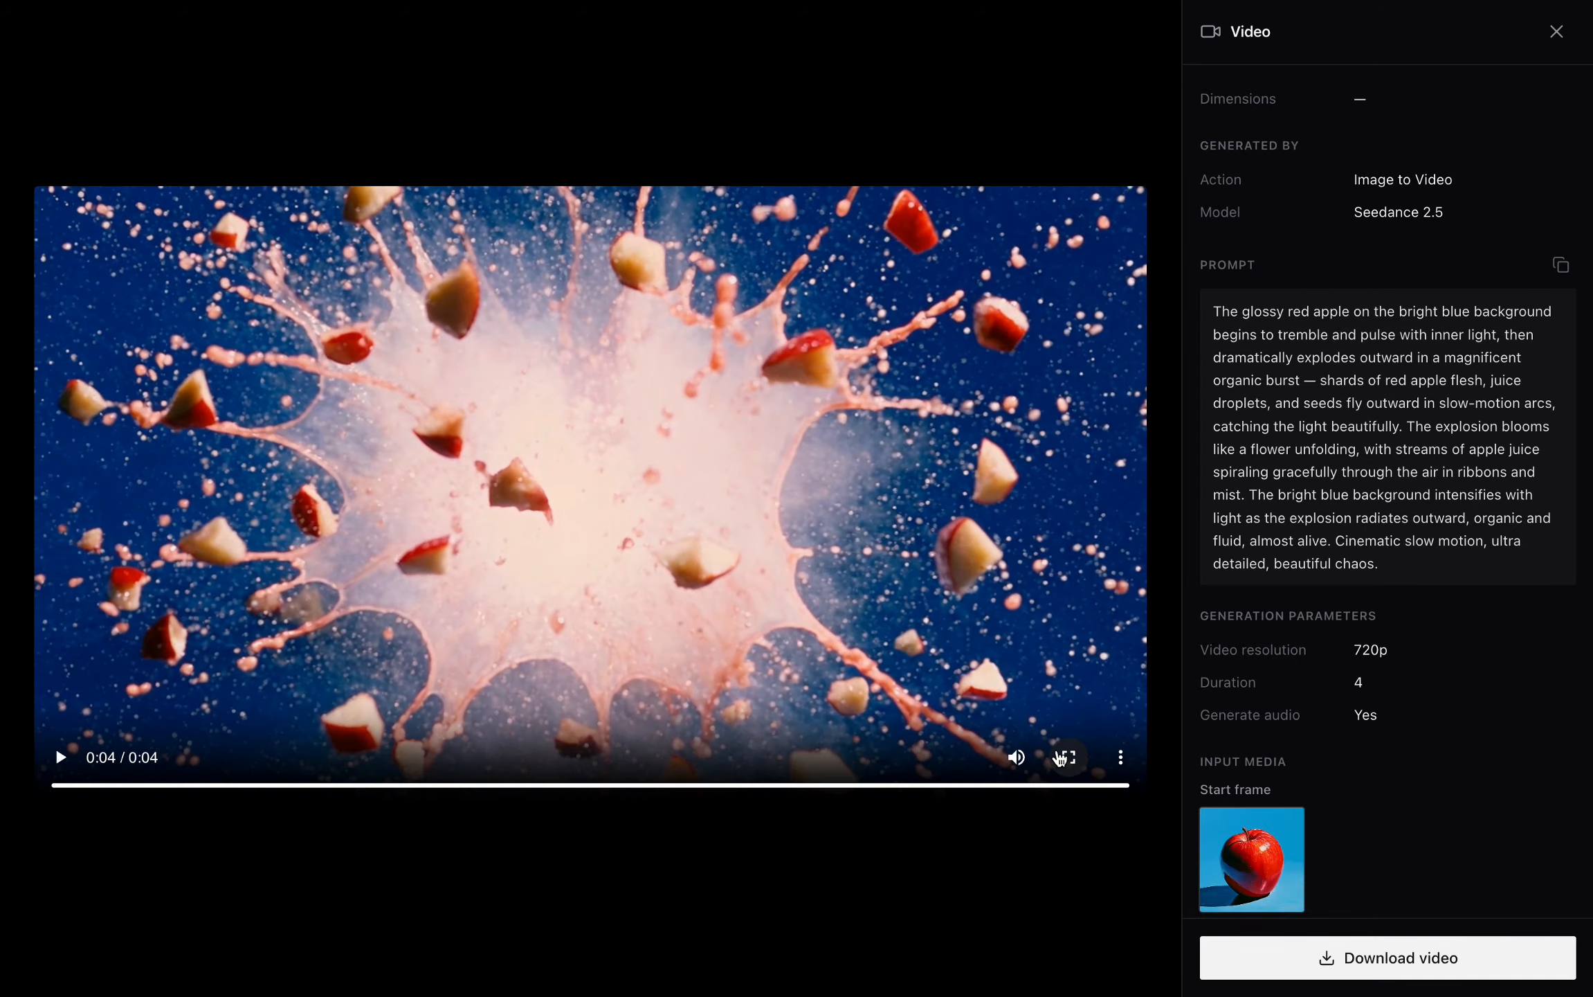
{"action": "left_click", "coordinate": [1021, 904]}
{"action": "left_click", "coordinate": [858, 509]}
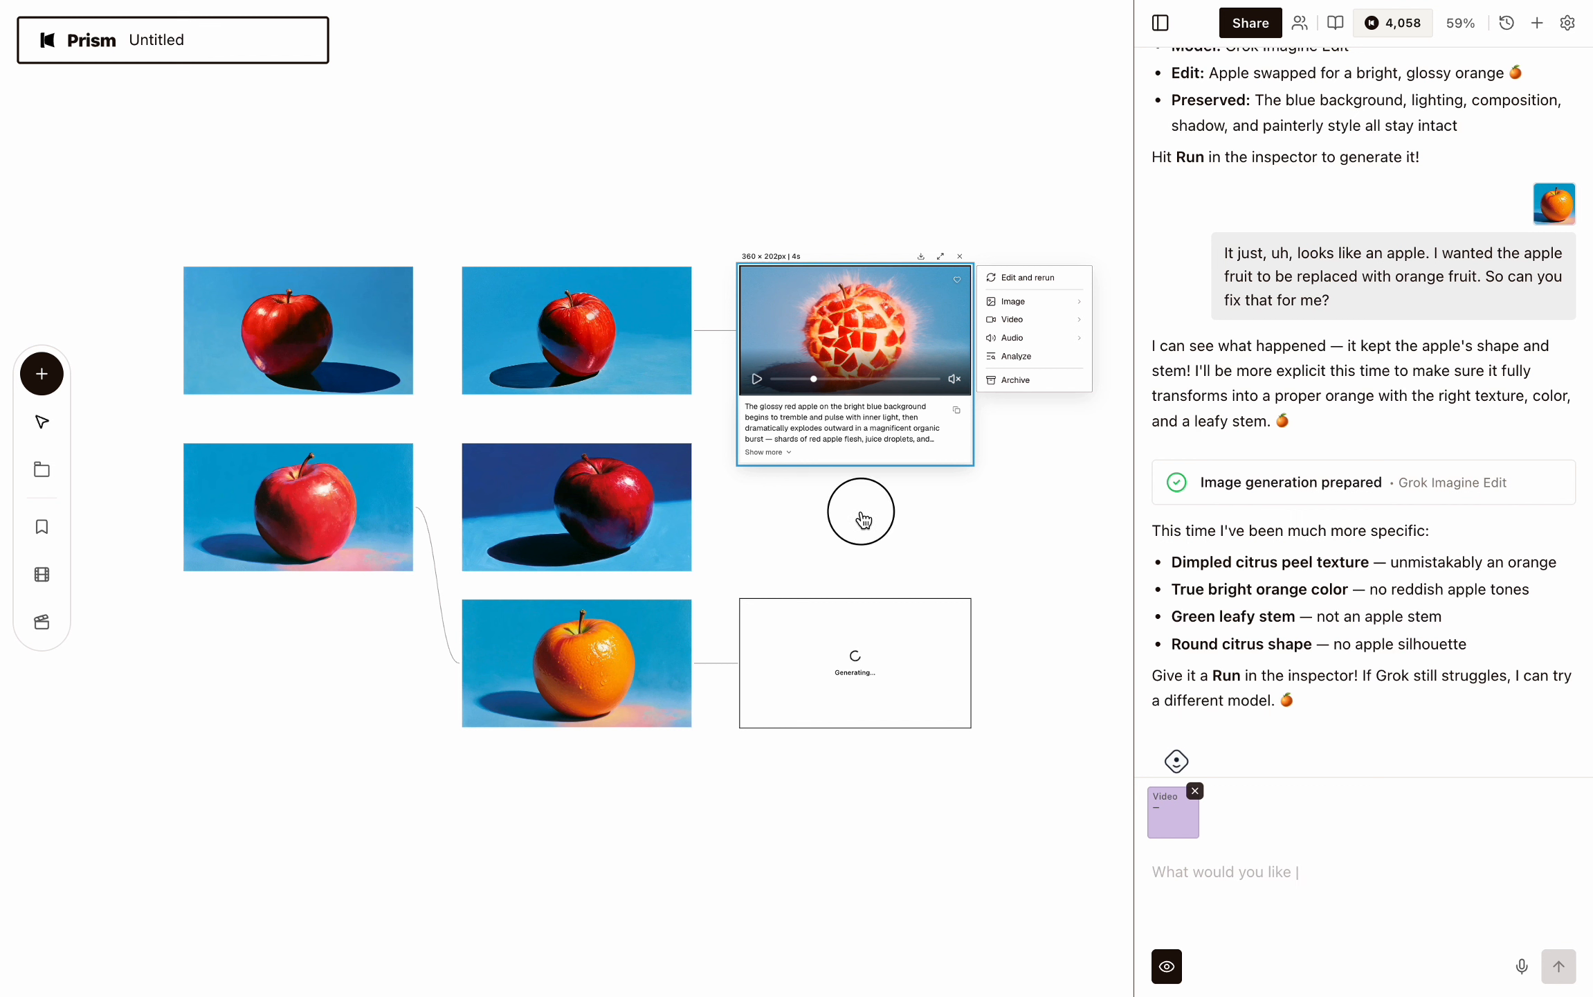
{"action": "left_click", "coordinate": [861, 344]}
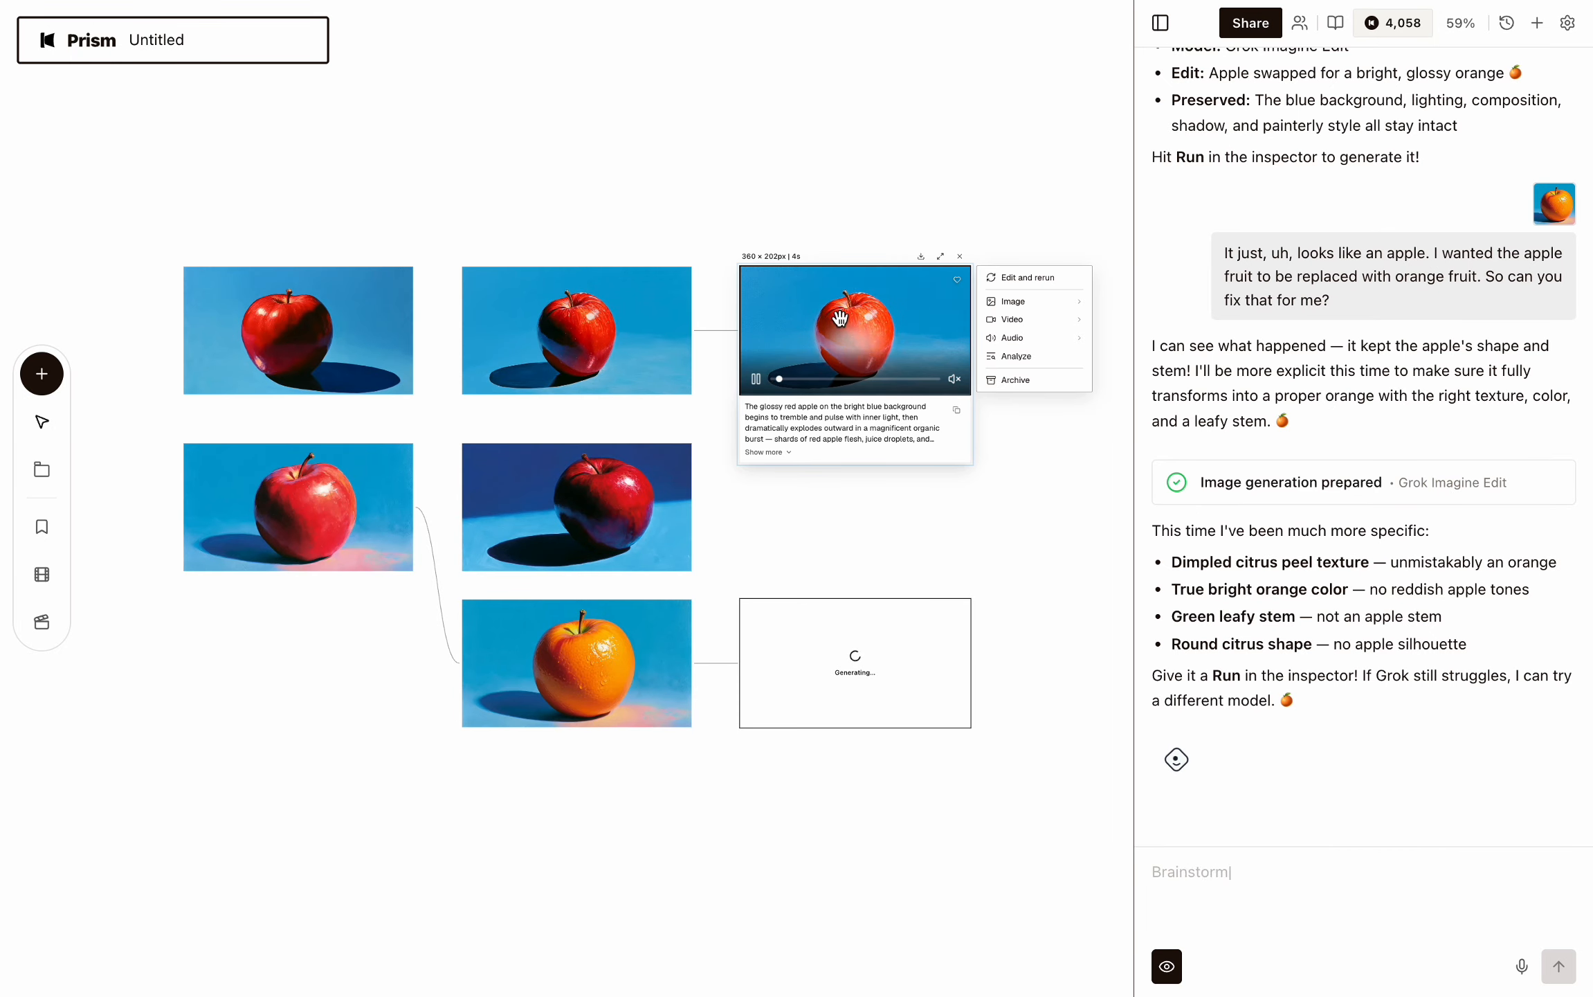
{"action": "double_click", "coordinate": [844, 326]}
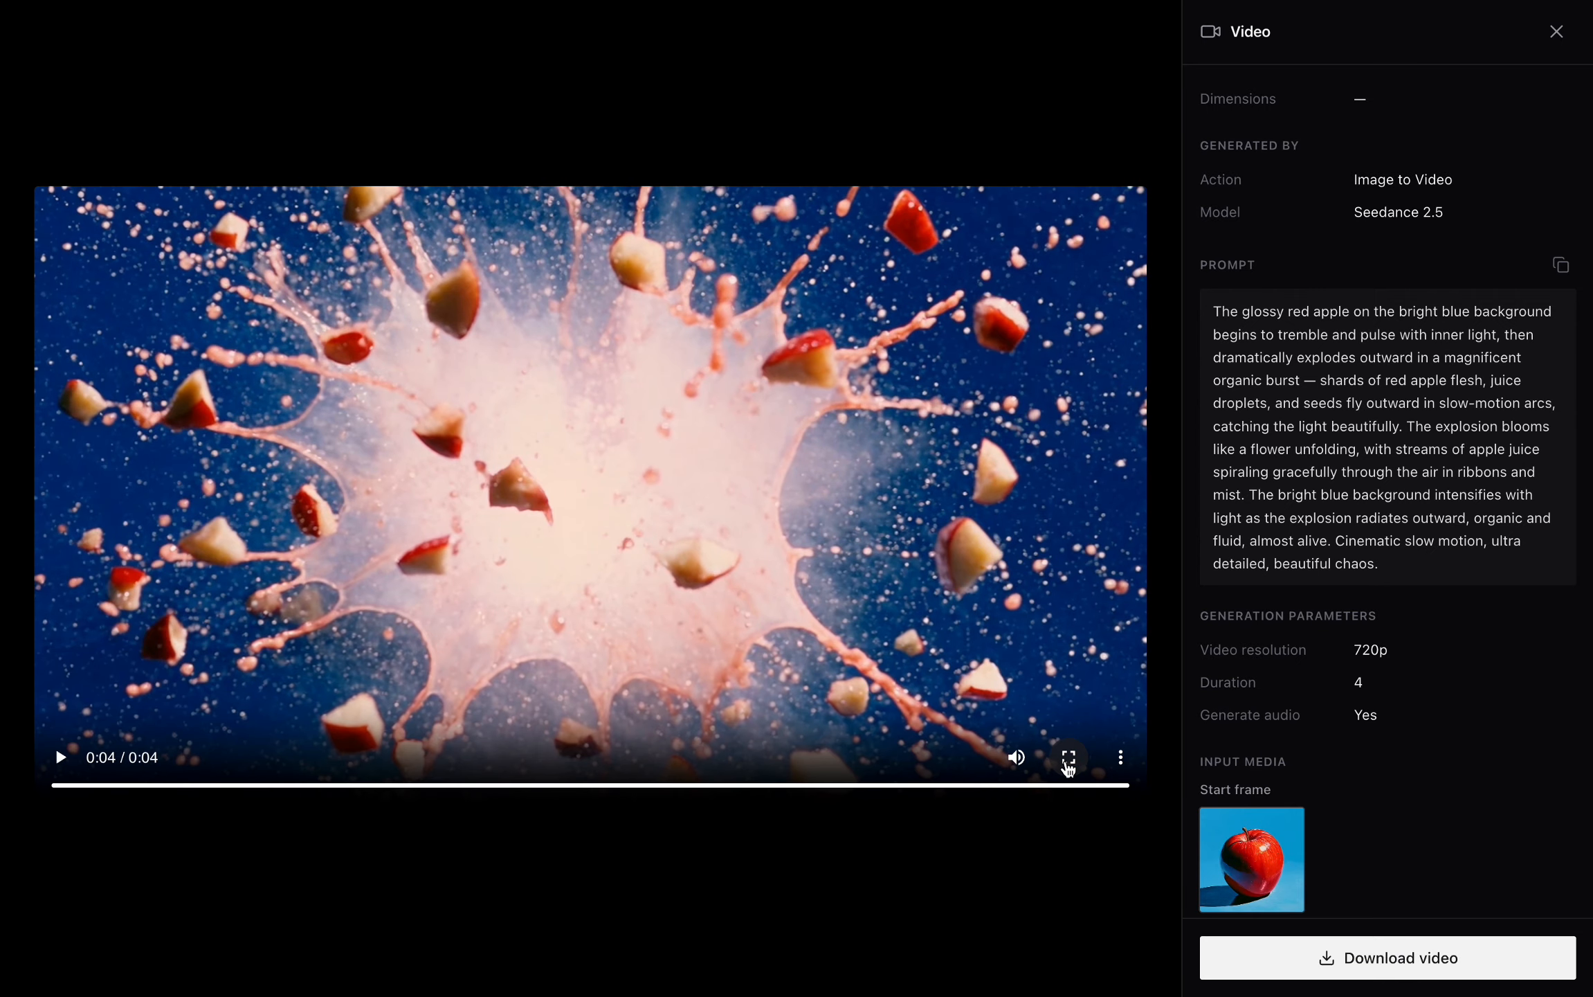
{"action": "left_click", "coordinate": [1067, 758]}
{"action": "left_click", "coordinate": [52, 936]}
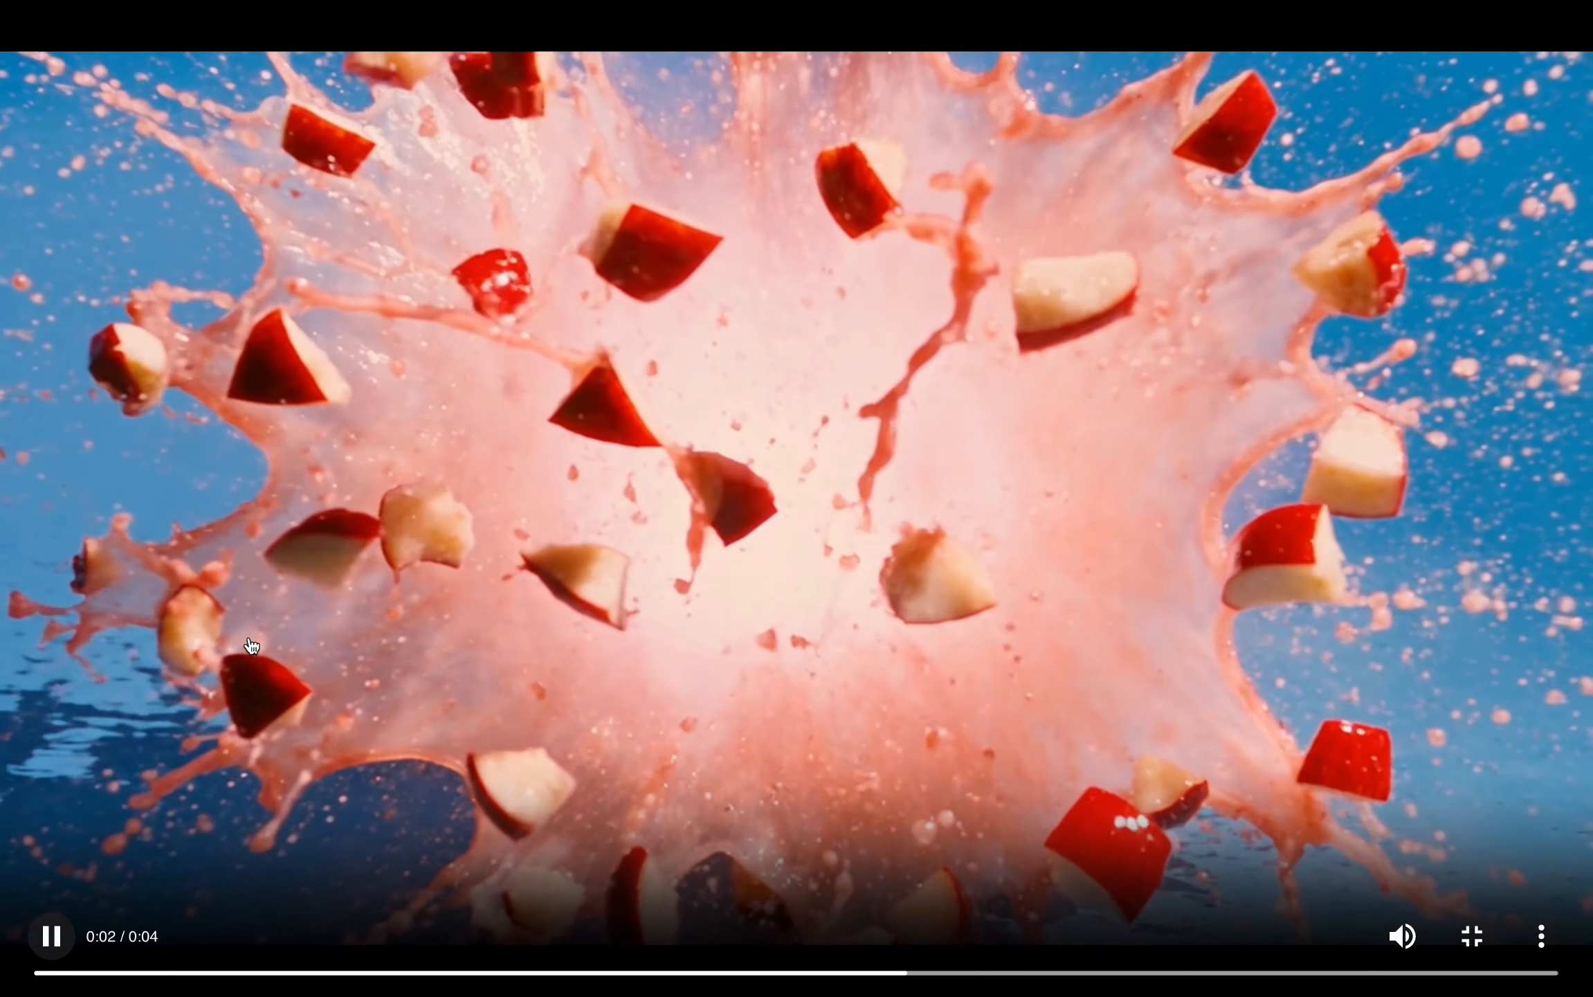
{"action": "key", "text": "Escape"}
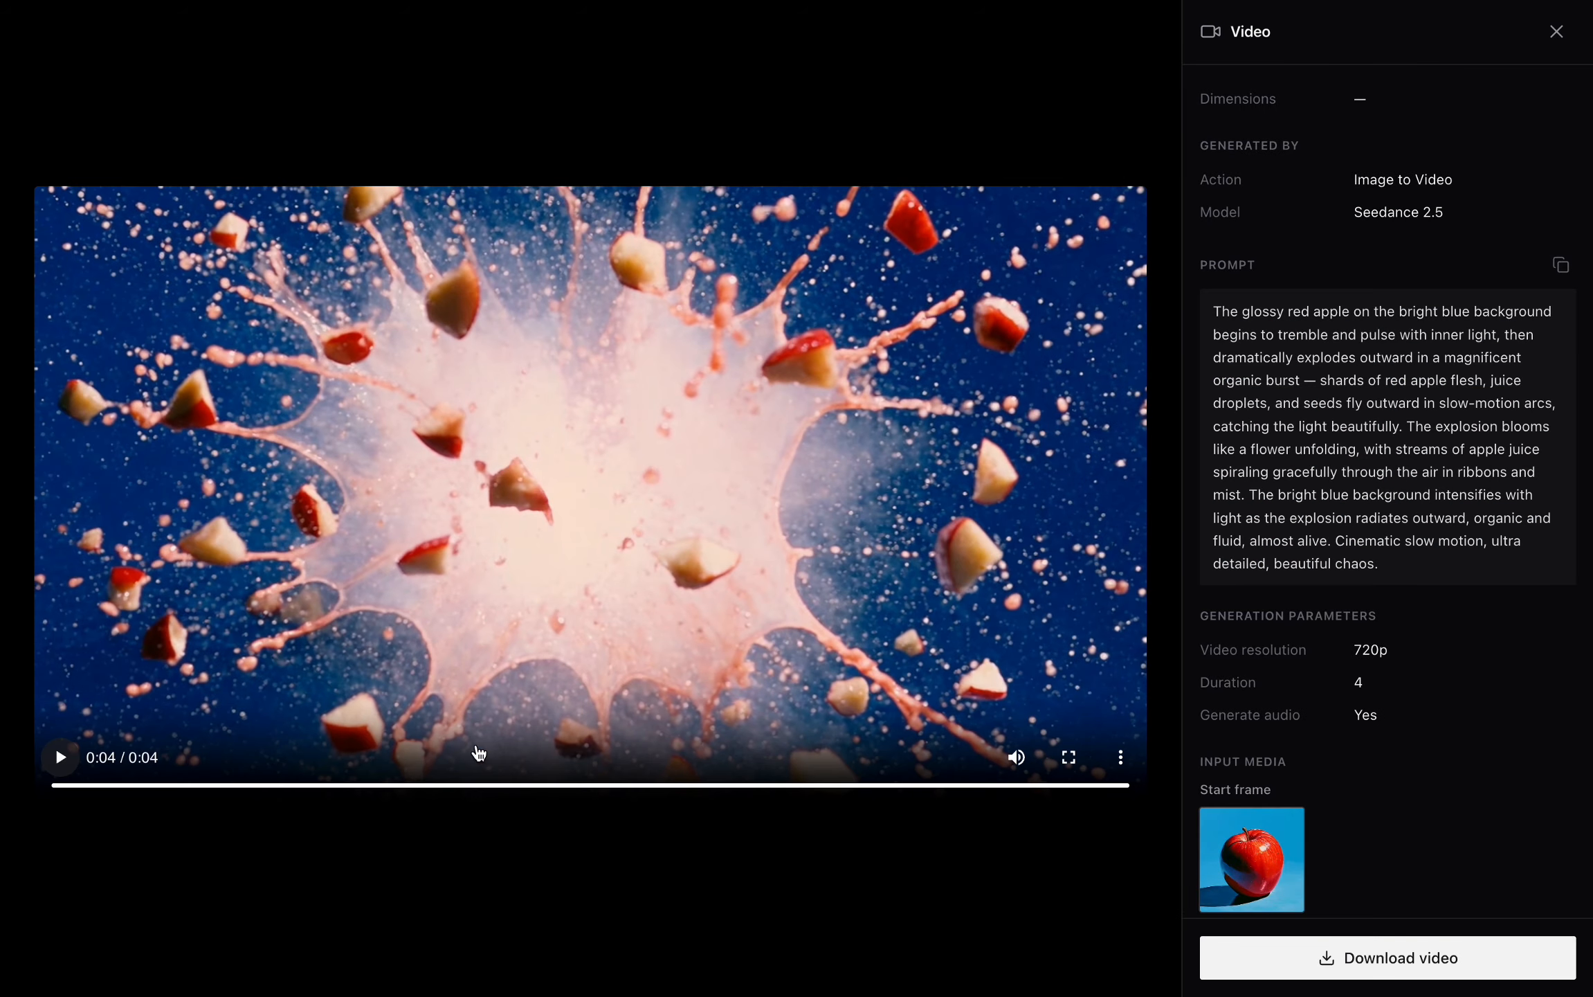
{"action": "left_click", "coordinate": [652, 900]}
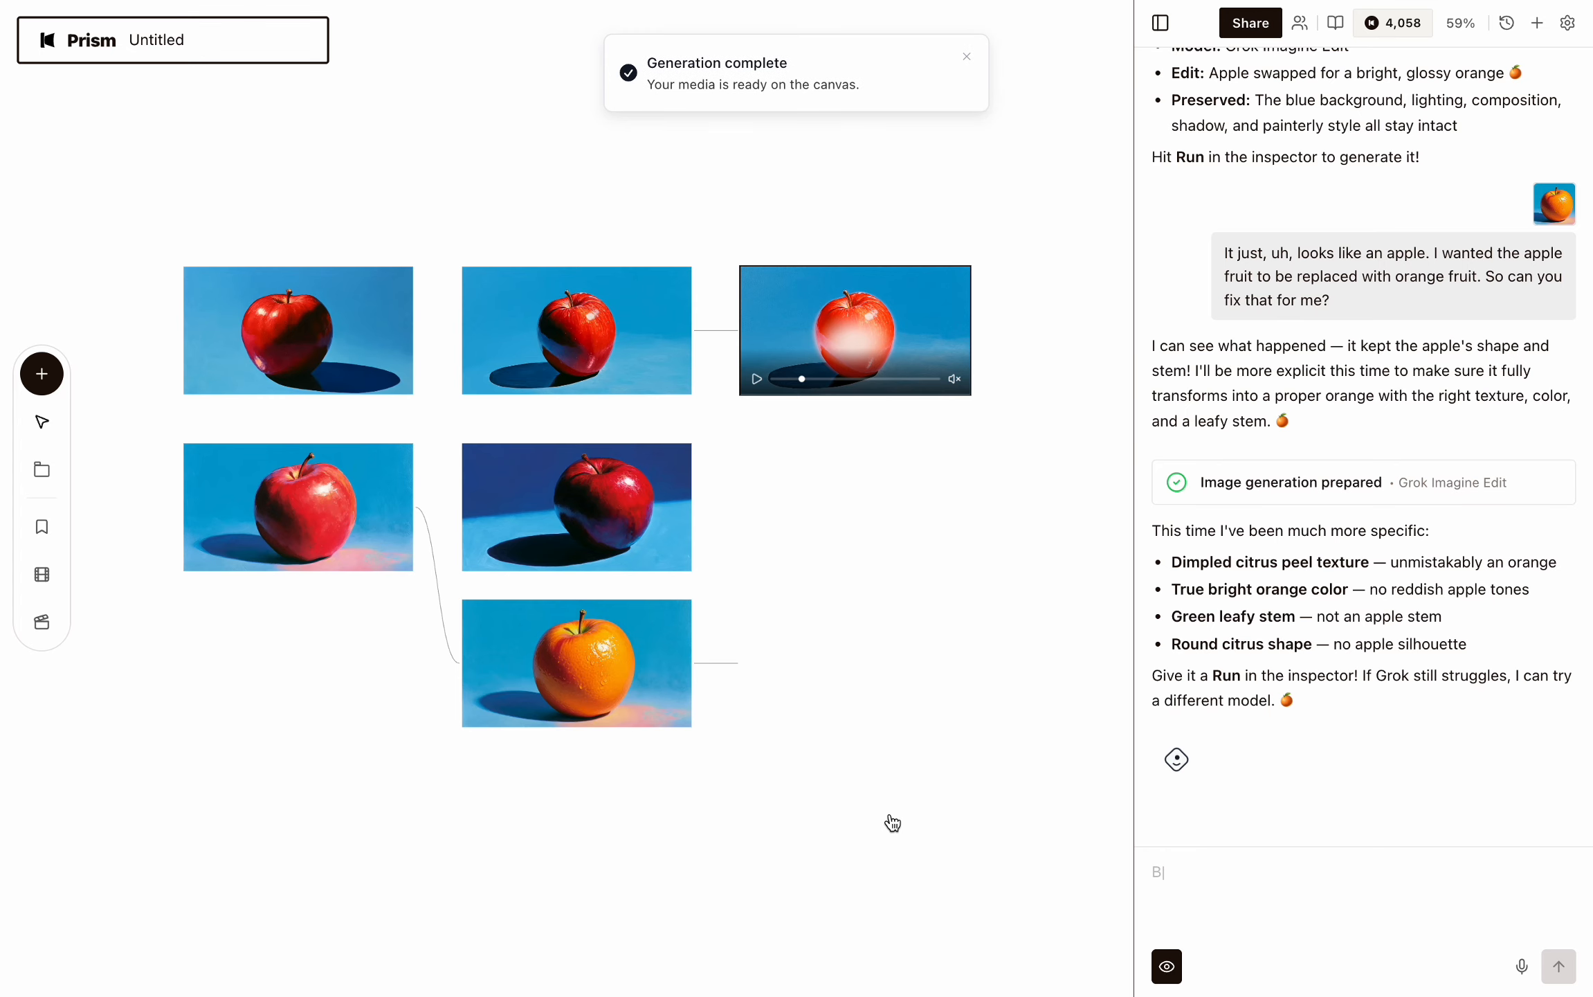
Open the new orange image to inspect it.
{"action": "double_click", "coordinate": [844, 661]}
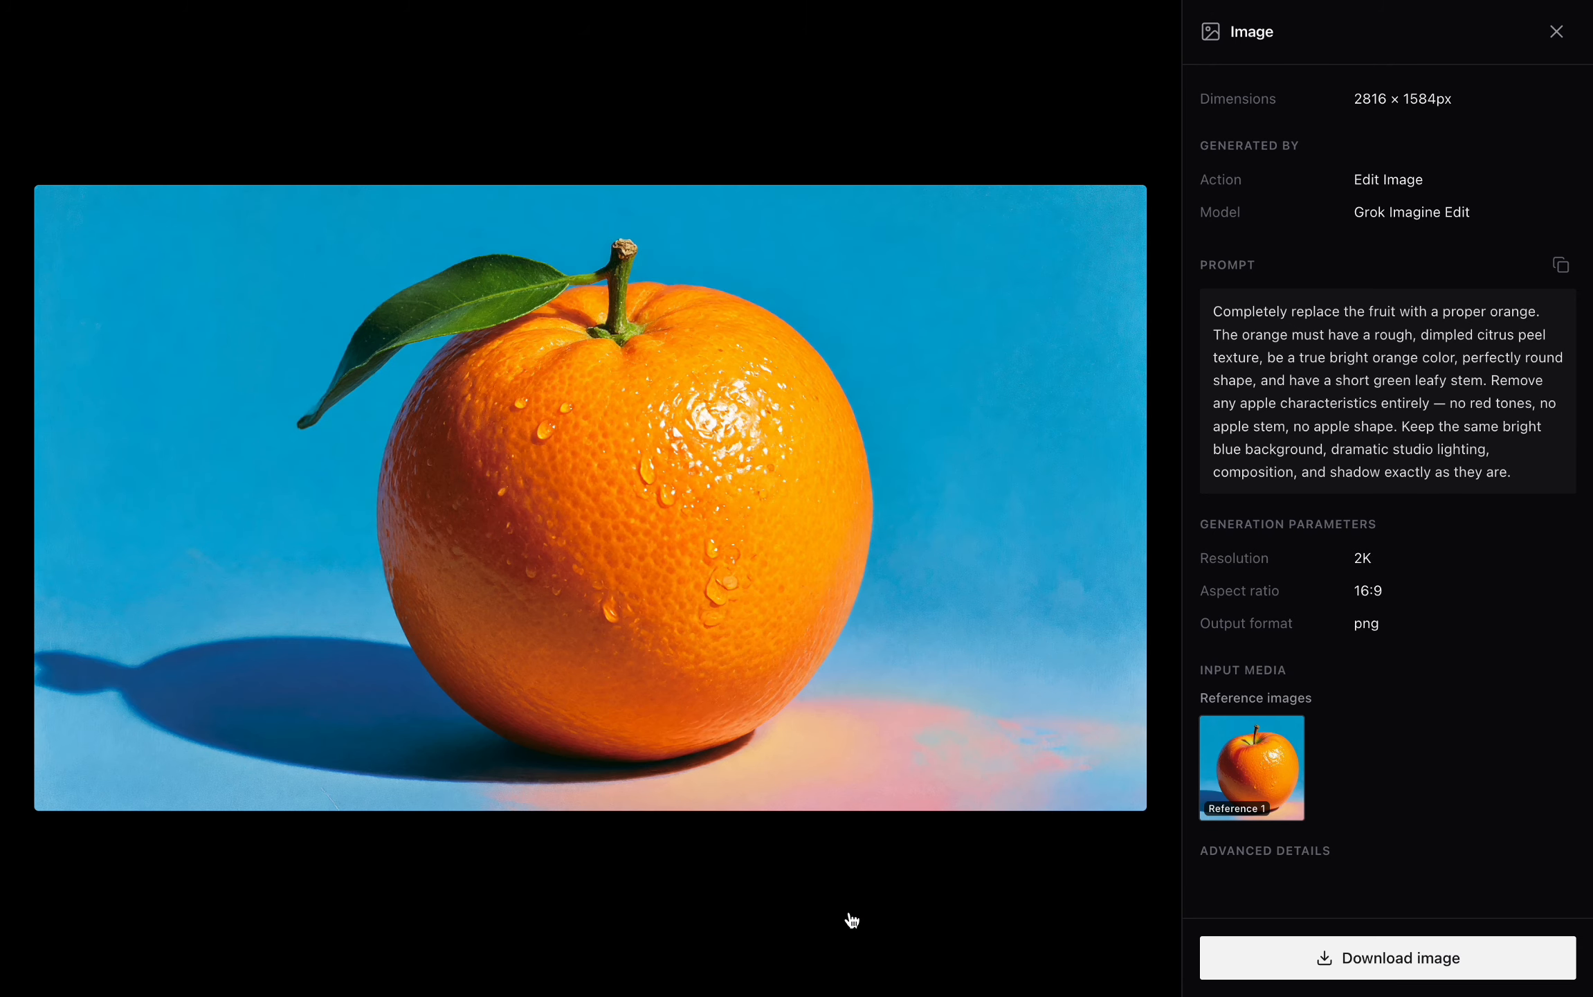
{"action": "key", "text": "Escape"}
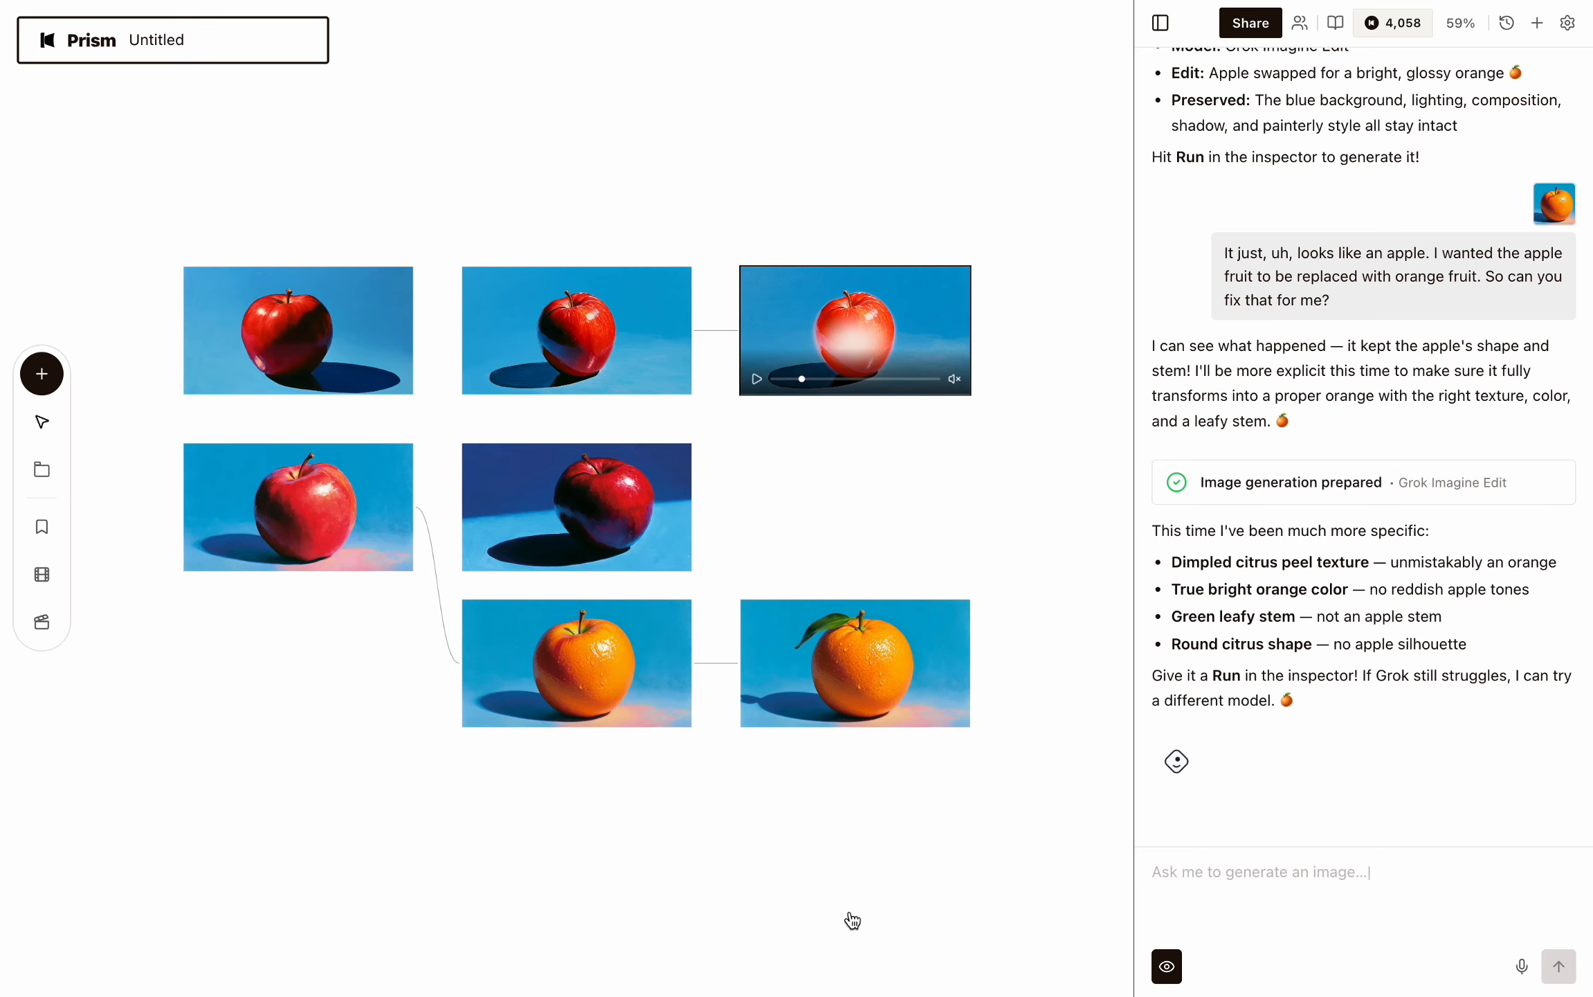
{"action": "scroll", "coordinate": [853, 920], "scroll_direction": "down", "scroll_amount": 1}
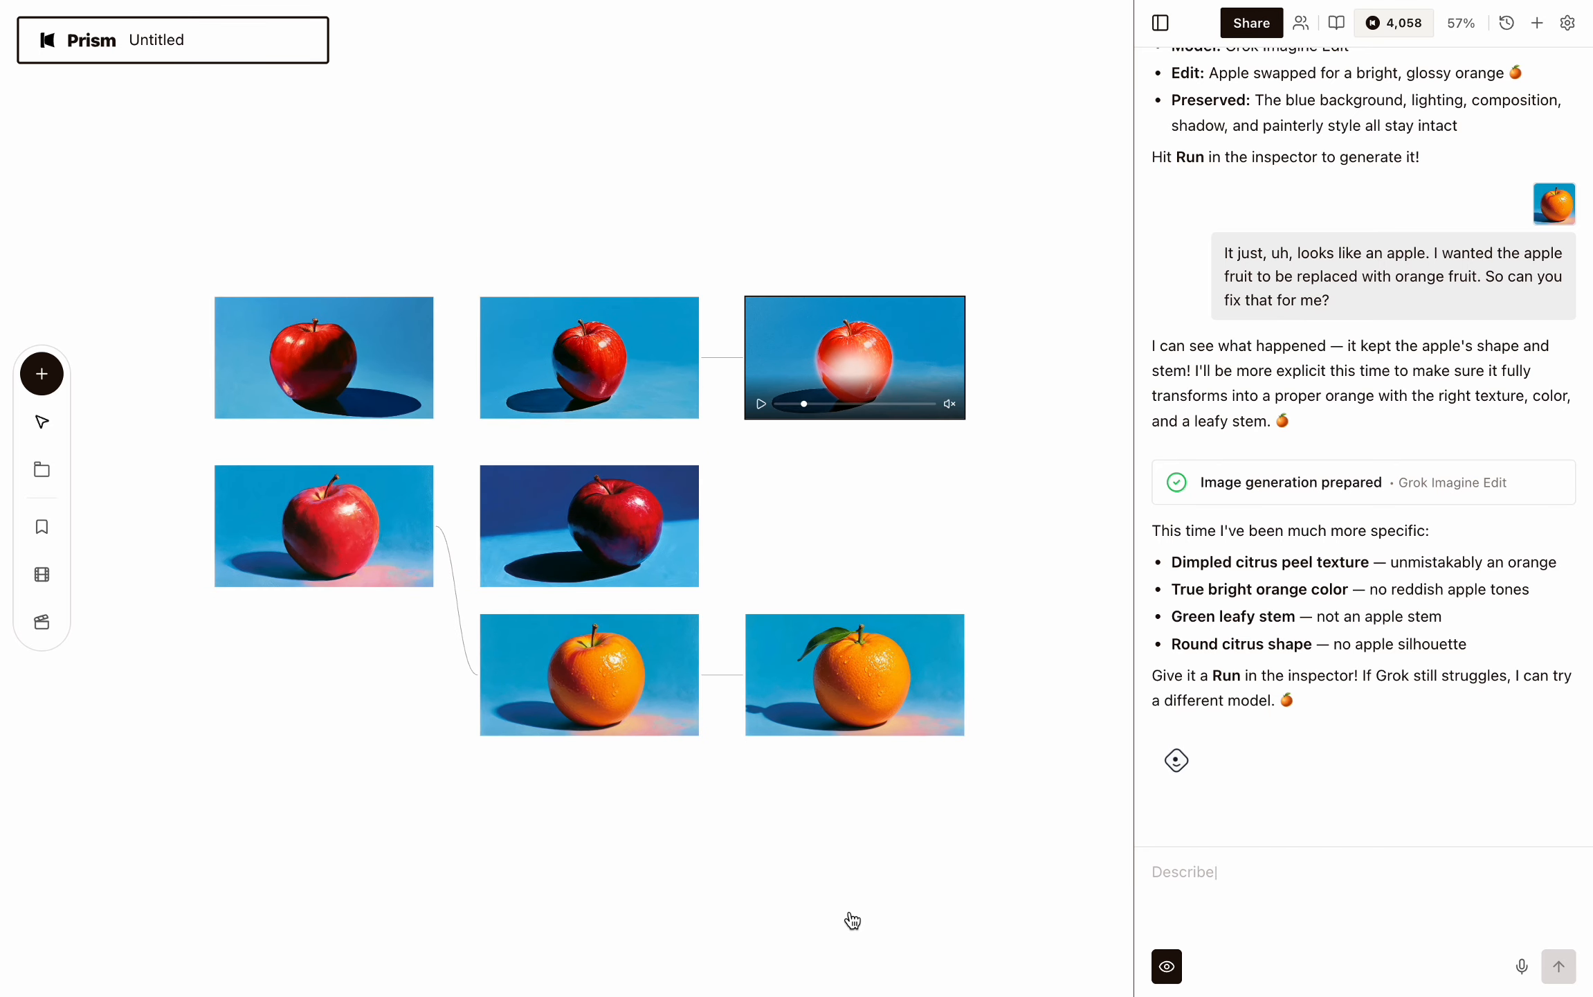